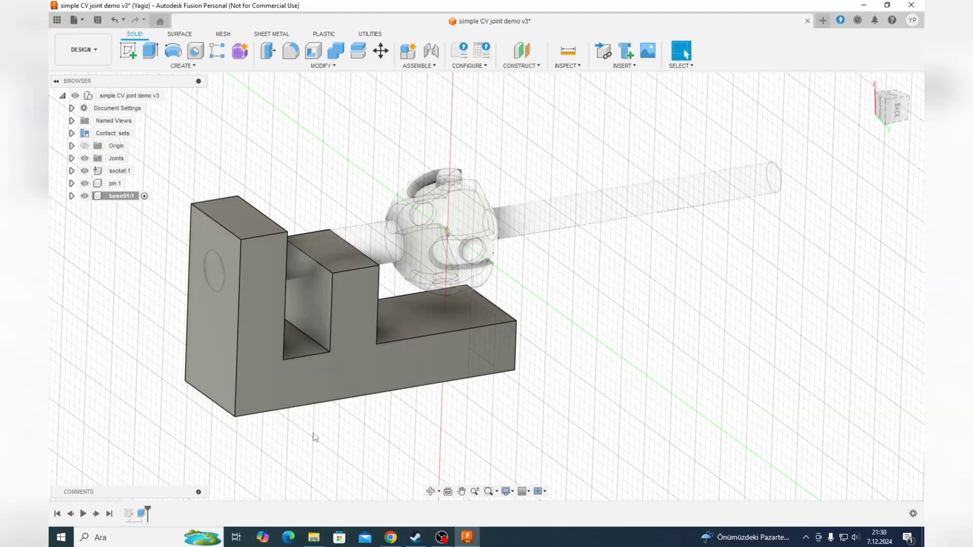
# Orbit around the finished CV joint, then pivot the right-hand shaft about the ball joint.
pyautogui.moveTo(313, 433)
pyautogui.keyDown('shift'); pyautogui.mouseDown(button='middle')
pyautogui.moveTo(363, 436)
pyautogui.moveTo(257, 415)
pyautogui.mouseUp(button='middle'); pyautogui.keyUp('shift')
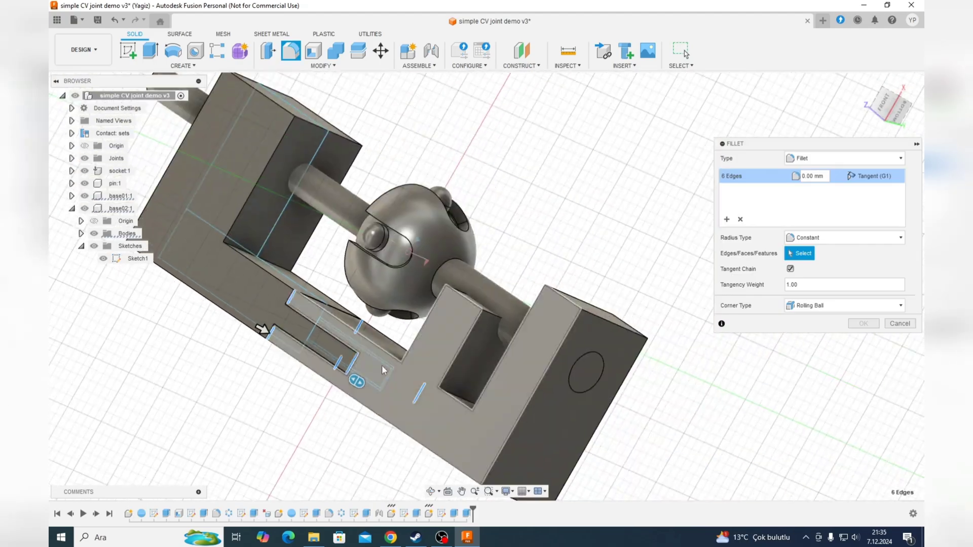
pyautogui.keyDown('shift'); pyautogui.moveTo(494, 372); pyautogui.dragTo(406, 332, button='middle'); pyautogui.keyUp('shift')
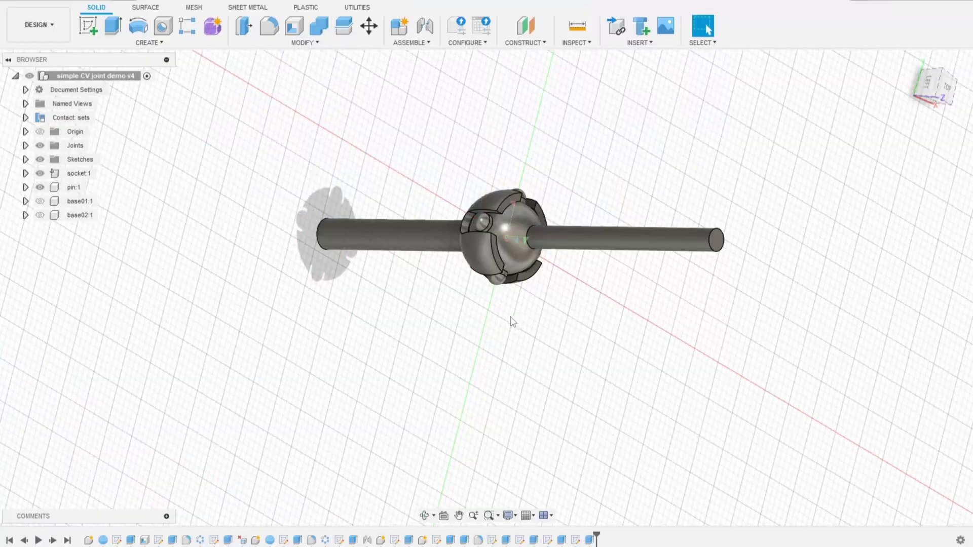
pyautogui.moveTo(477, 310); pyautogui.dragTo(609, 300, button='middle')
pyautogui.moveTo(694, 253); pyautogui.dragTo(669, 292)
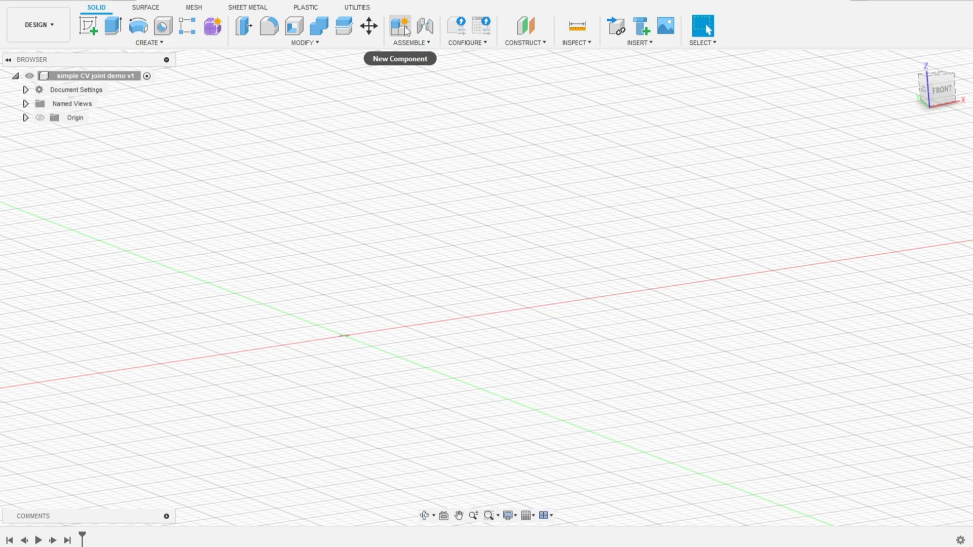
# Create a new component and rename it 'socket'.
pyautogui.click(400, 26)
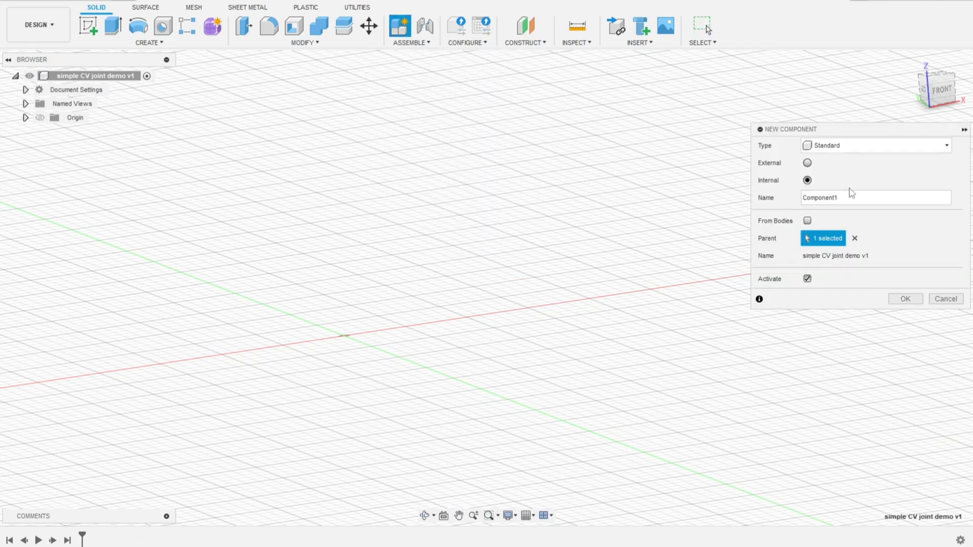
pyautogui.doubleClick(848, 200)
pyautogui.write('socket')
pyautogui.press('Return')
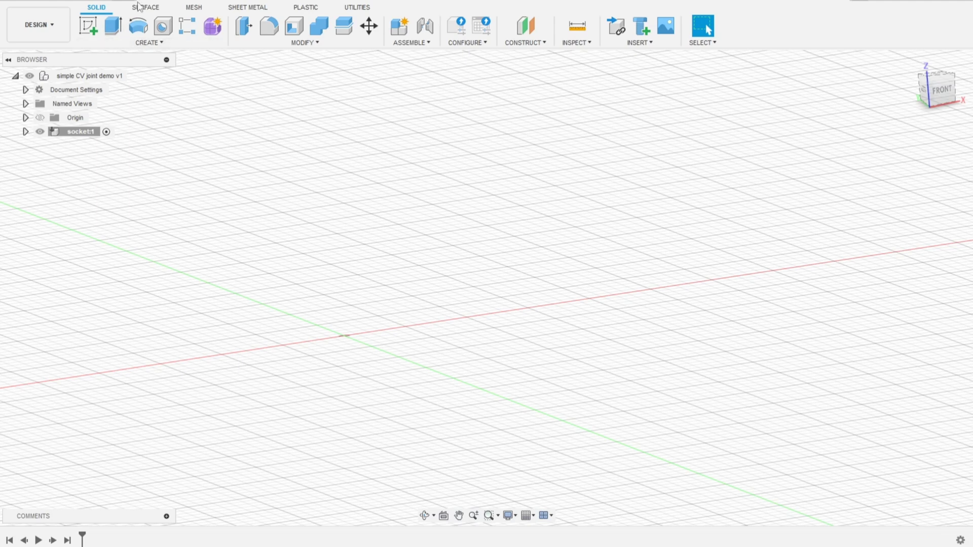
# Add a 10 mm diameter sphere centred at the origin as a new body.
pyautogui.click(144, 44)
pyautogui.click(99, 230)
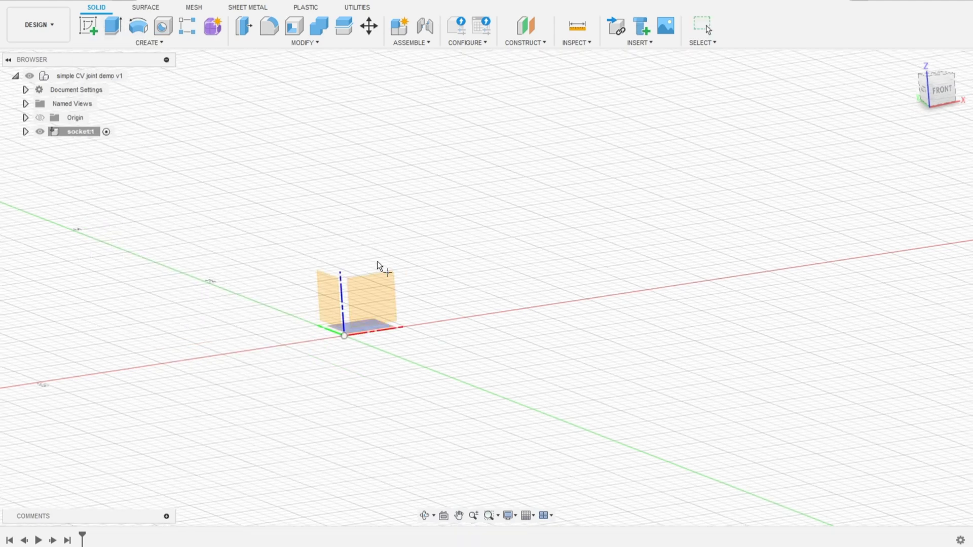
pyautogui.click(328, 300)
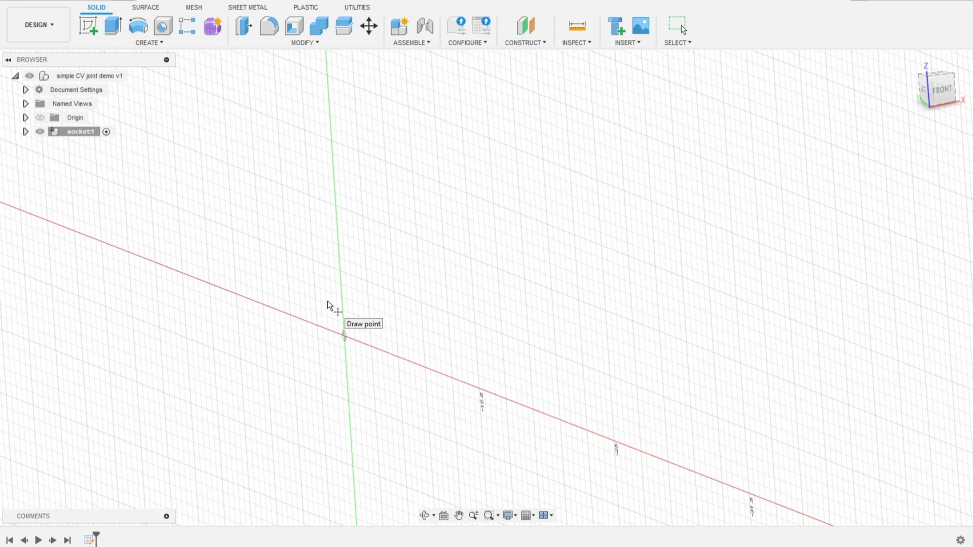
pyautogui.click(345, 336)
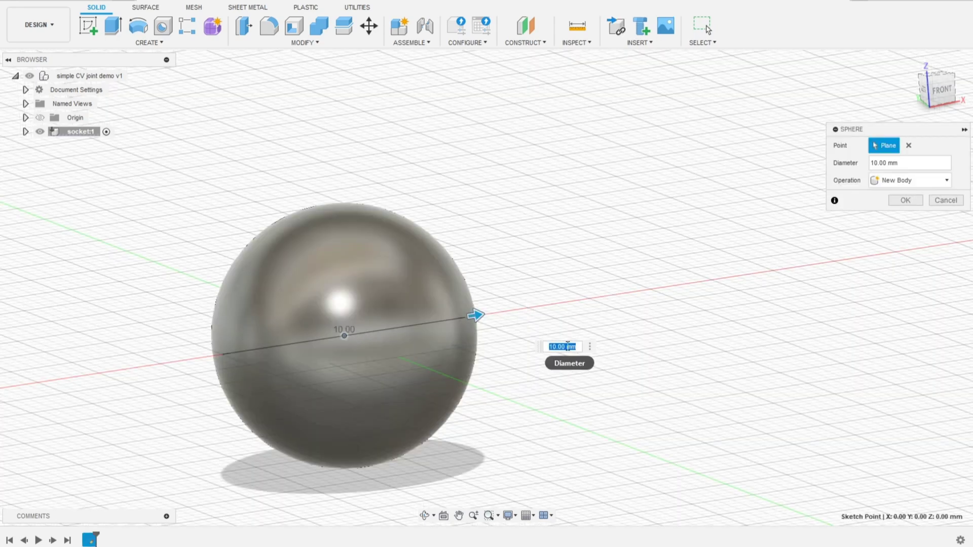
pyautogui.press('Return')
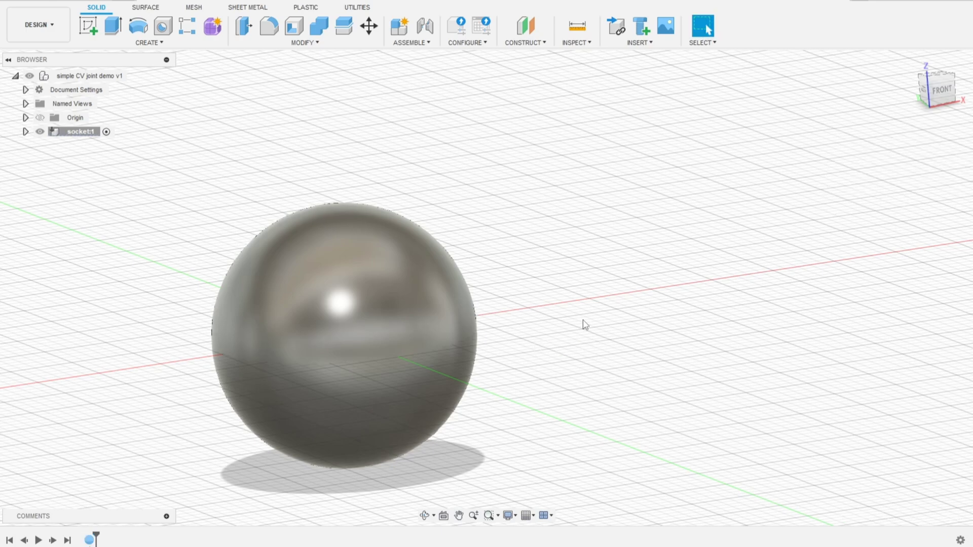
pyautogui.click(88, 25)
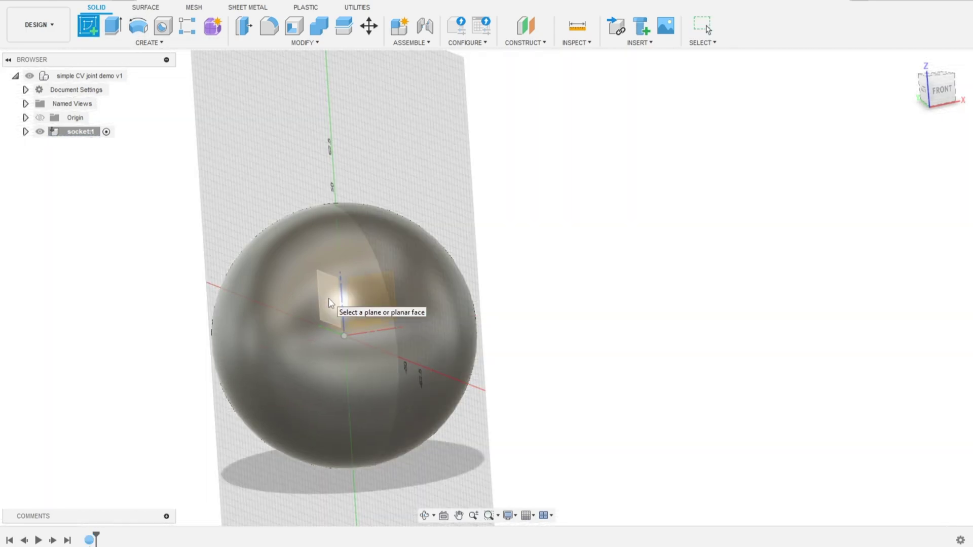
# On the vertical origin plane, draw an angled line from the sphere's centre out past the sphere.
pyautogui.click(328, 298)
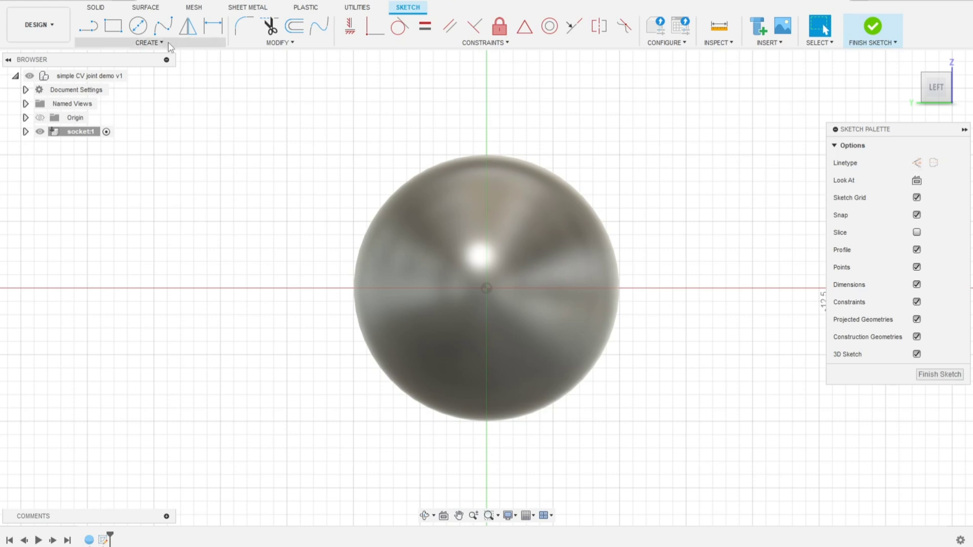
pyautogui.click(89, 25)
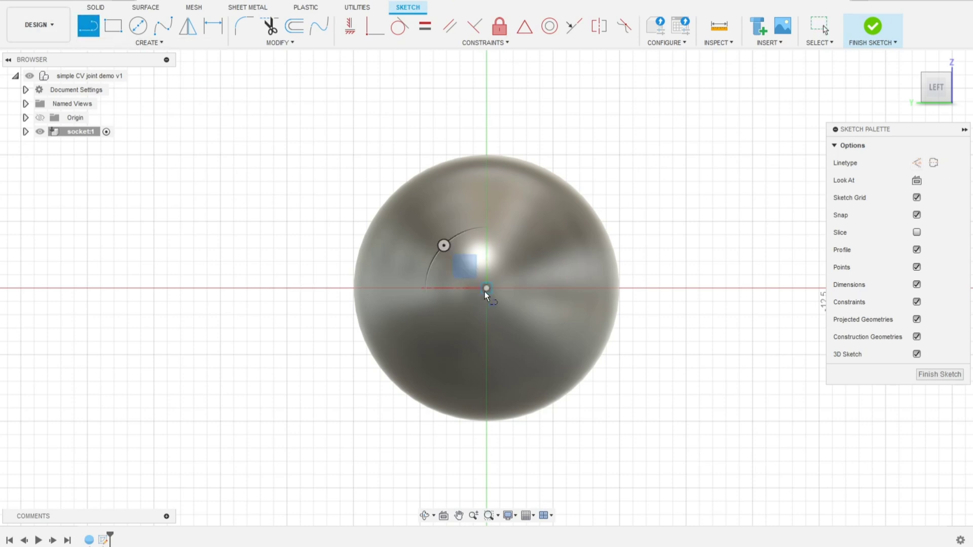
pyautogui.click(486, 288)
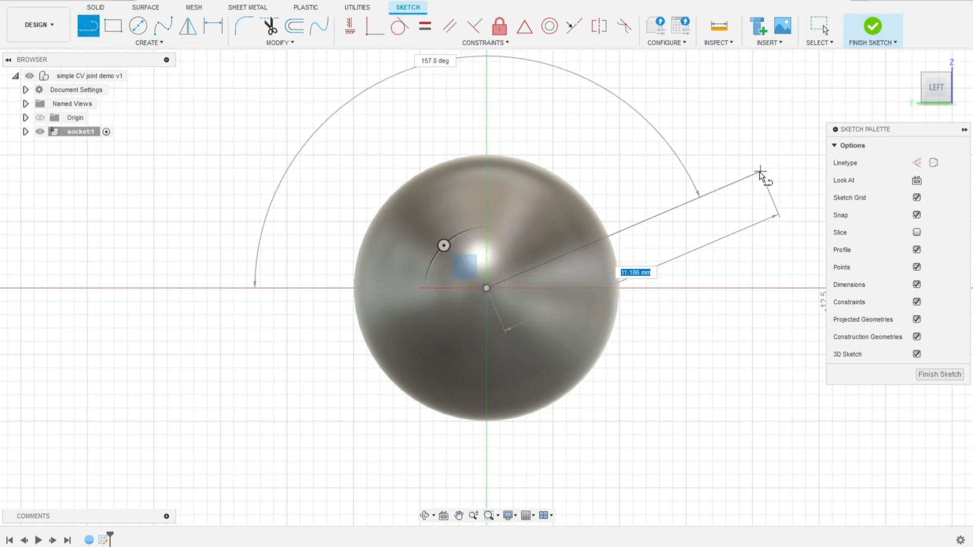
pyautogui.scroll(2, 710, 190)
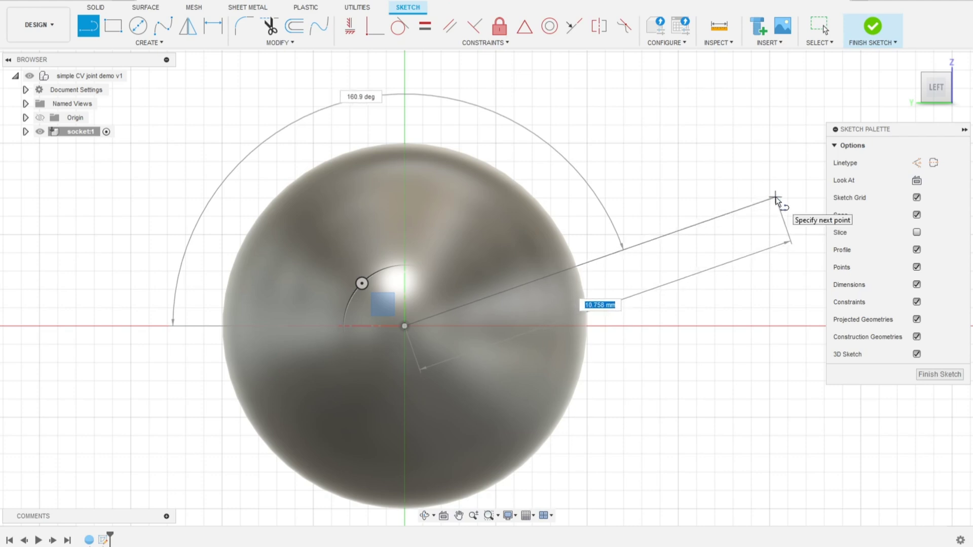
pyautogui.click(775, 197)
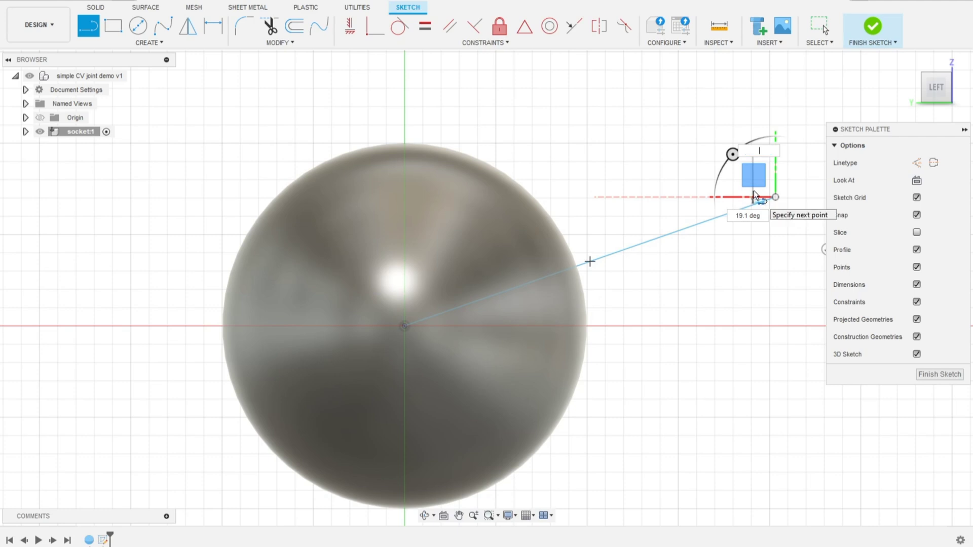
pyautogui.press('Escape')
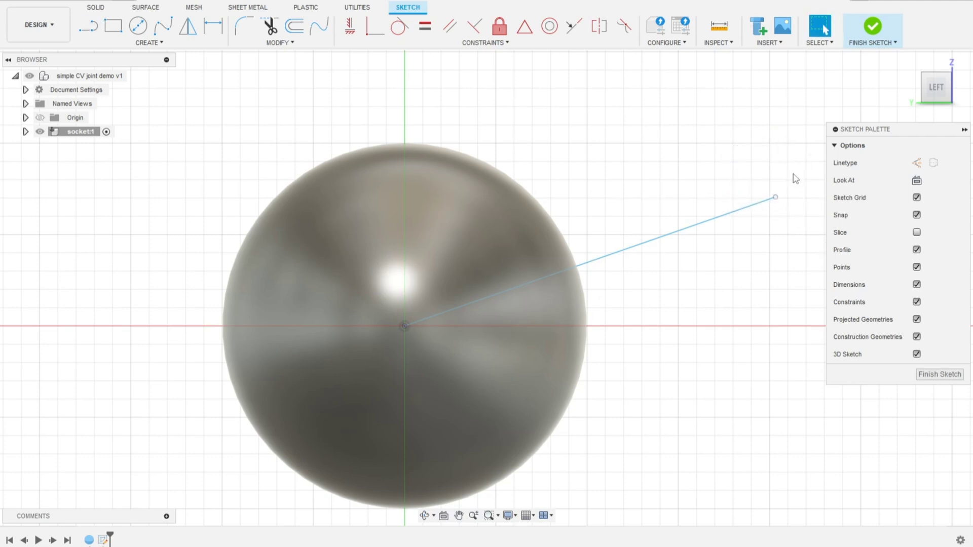
# Draw a two-point rectangle from the line spanning the sphere's upper half.
pyautogui.click(113, 25)
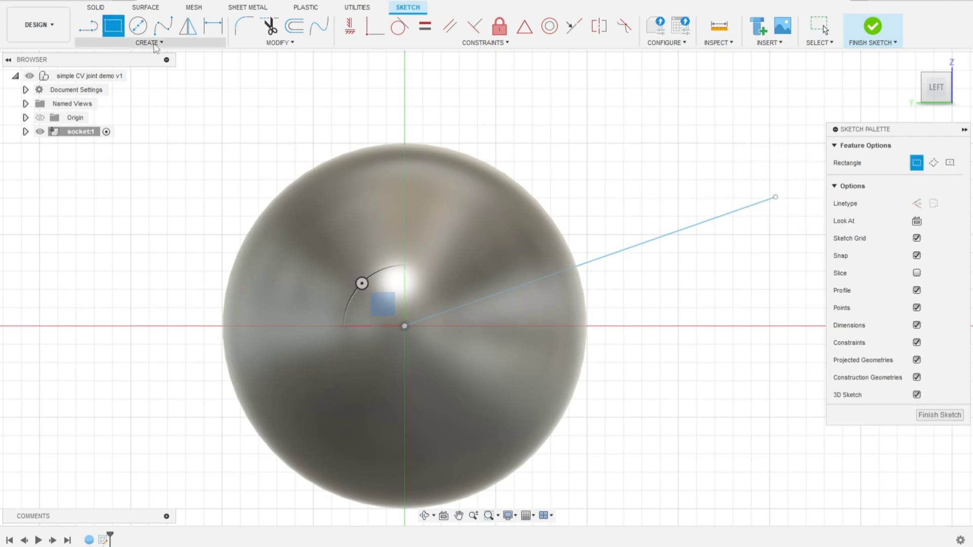
pyautogui.click(627, 250)
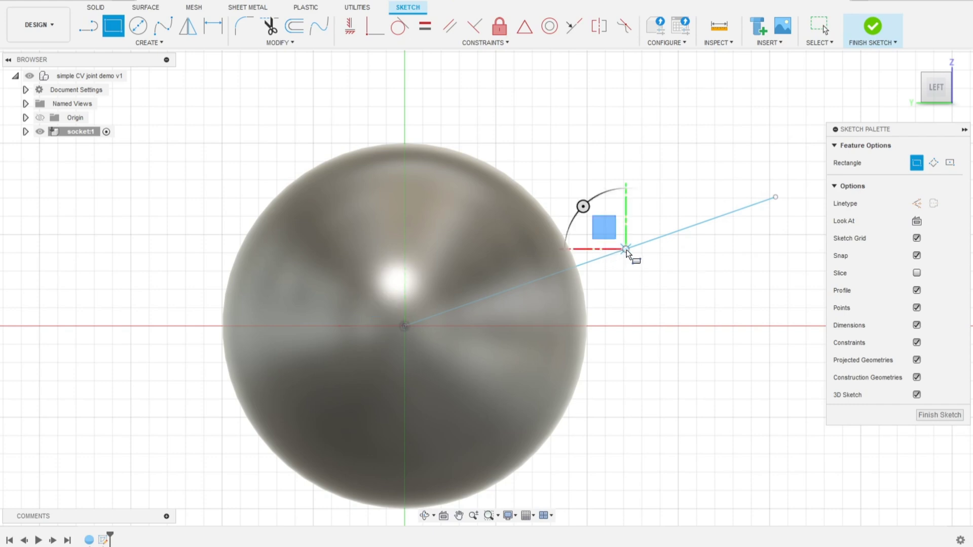
pyautogui.click(185, 126)
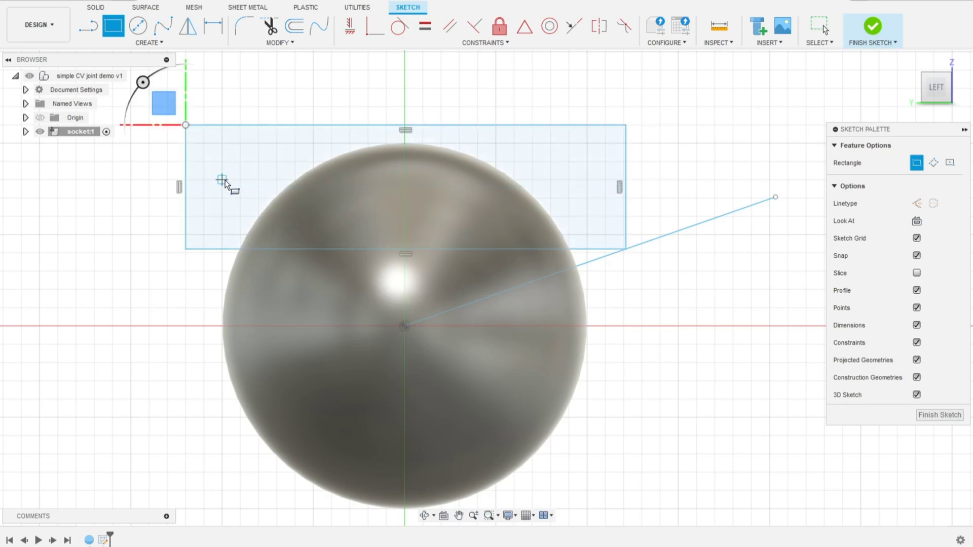
pyautogui.moveTo(228, 184)
pyautogui.keyDown('shift'); pyautogui.mouseDown(button='middle')
pyautogui.moveTo(272, 191)
pyautogui.moveTo(234, 182)
pyautogui.mouseUp(button='middle'); pyautogui.keyUp('shift')
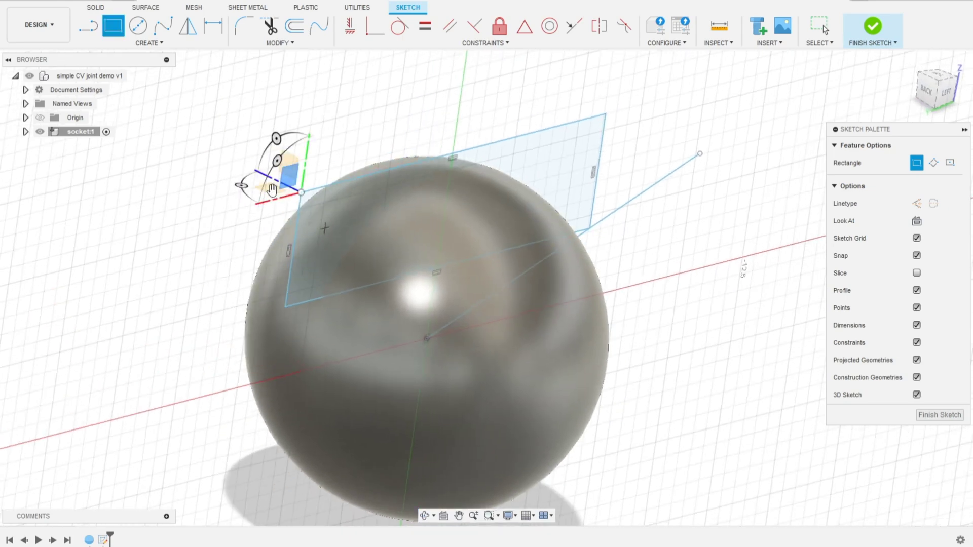
# Extrude the rectangle as a symmetric 8.50 mm cut, slicing off the sphere's top.
pyautogui.click(96, 7)
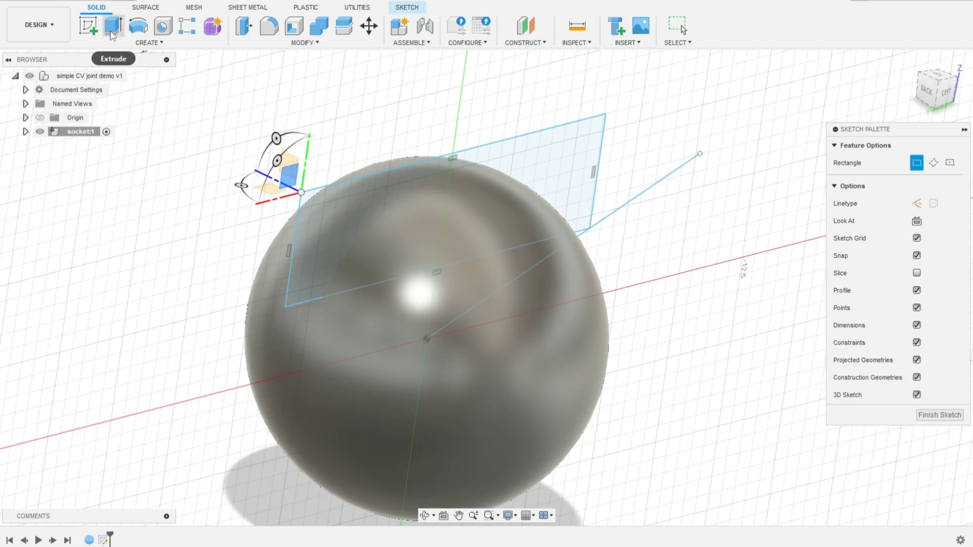
pyautogui.click(113, 27)
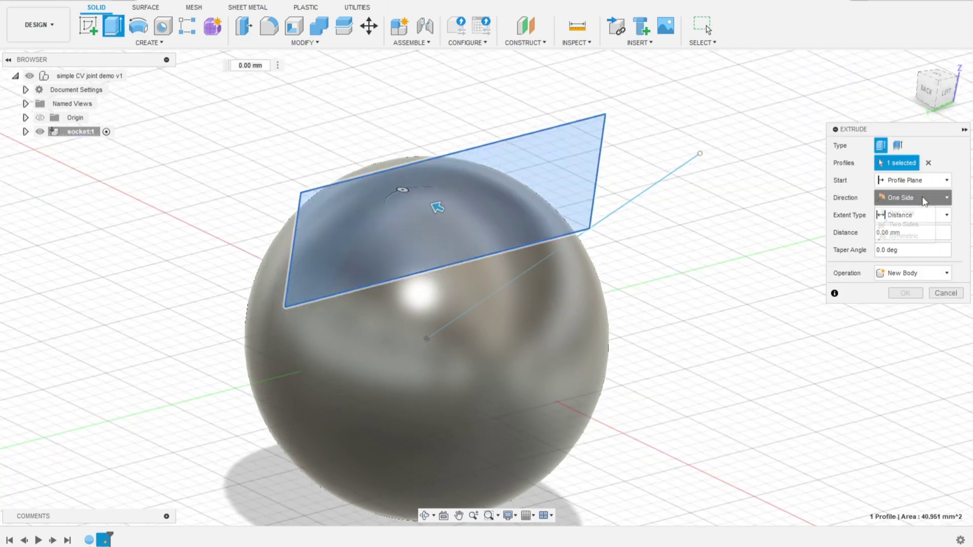
pyautogui.click(924, 201)
pyautogui.click(914, 236)
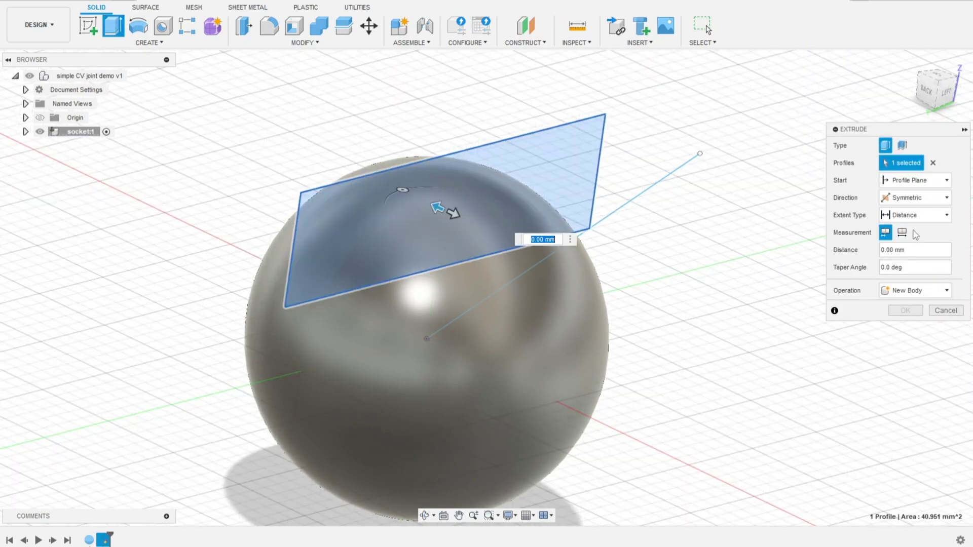
pyautogui.click(916, 290)
pyautogui.click(898, 317)
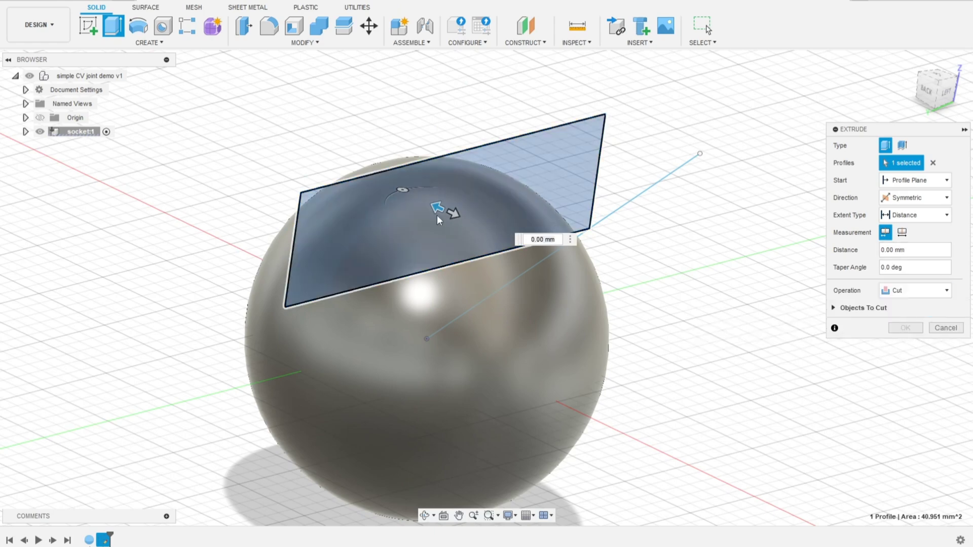
pyautogui.moveTo(455, 214); pyautogui.dragTo(673, 345)
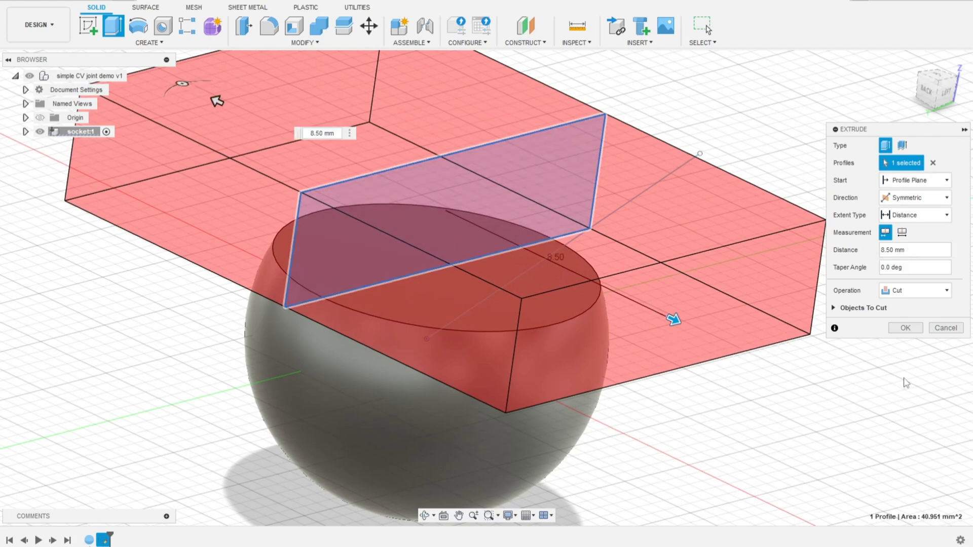
pyautogui.click(905, 328)
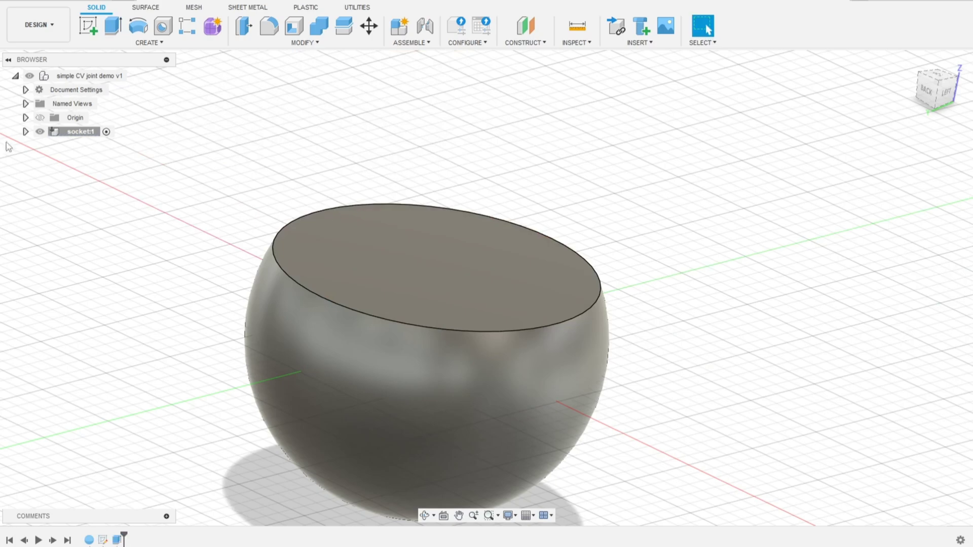
# Start a shell on the sphere that removes the flat top face, with its wall growing outside.
pyautogui.click(25, 131)
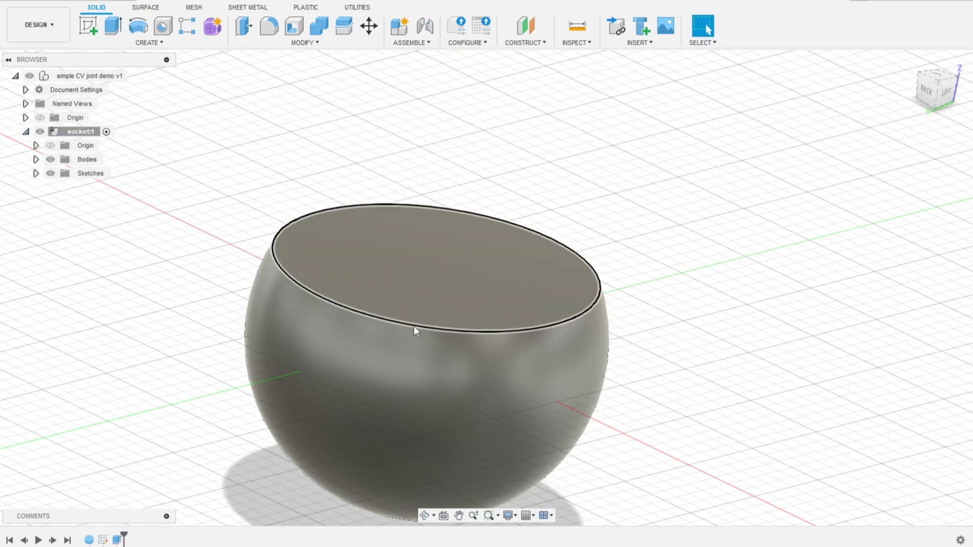
pyautogui.keyDown('shift'); pyautogui.moveTo(413, 327); pyautogui.dragTo(495, 358, button='middle'); pyautogui.keyUp('shift')
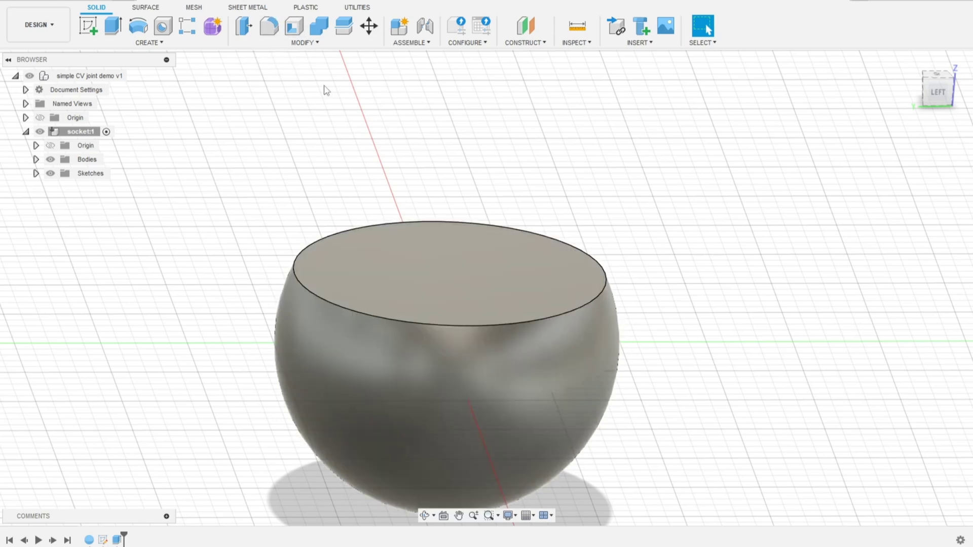
pyautogui.click(295, 27)
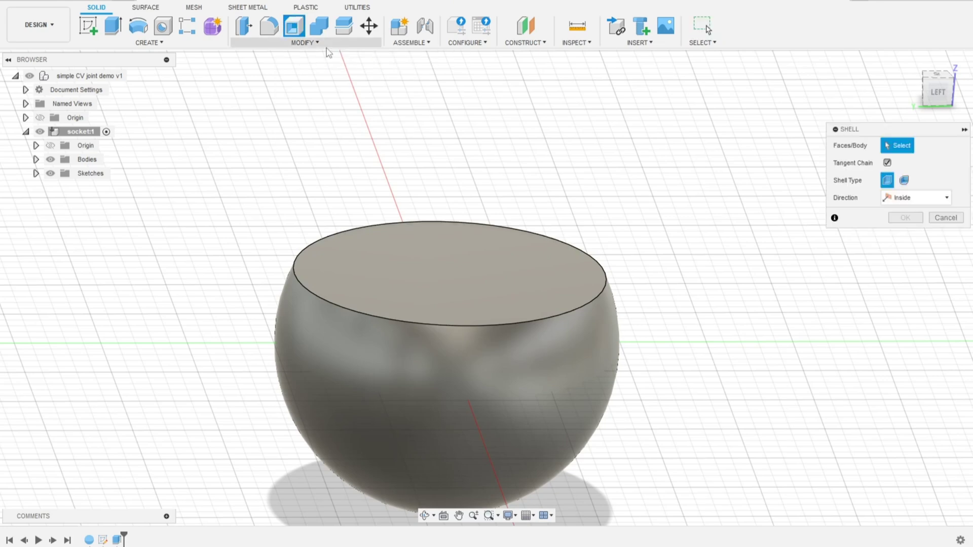
pyautogui.click(561, 288)
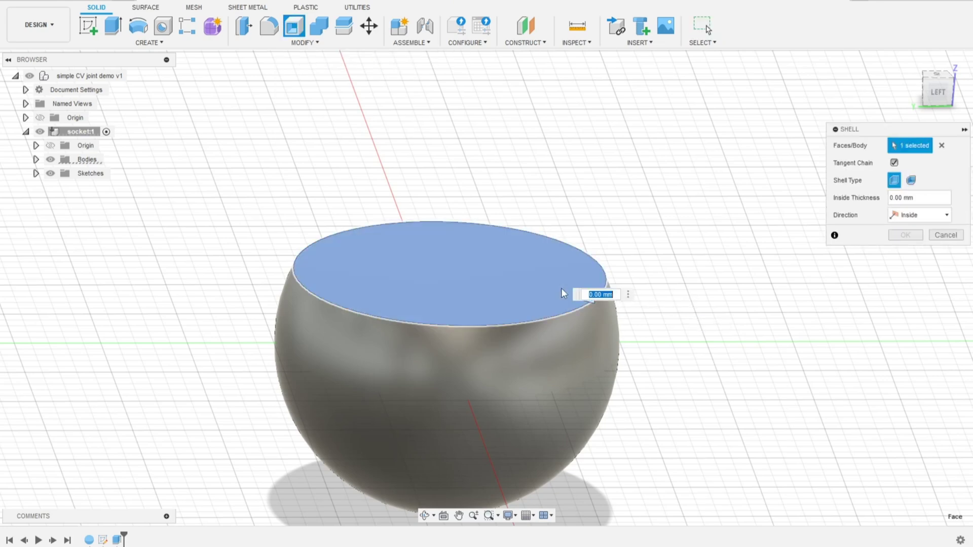
pyautogui.click(903, 198)
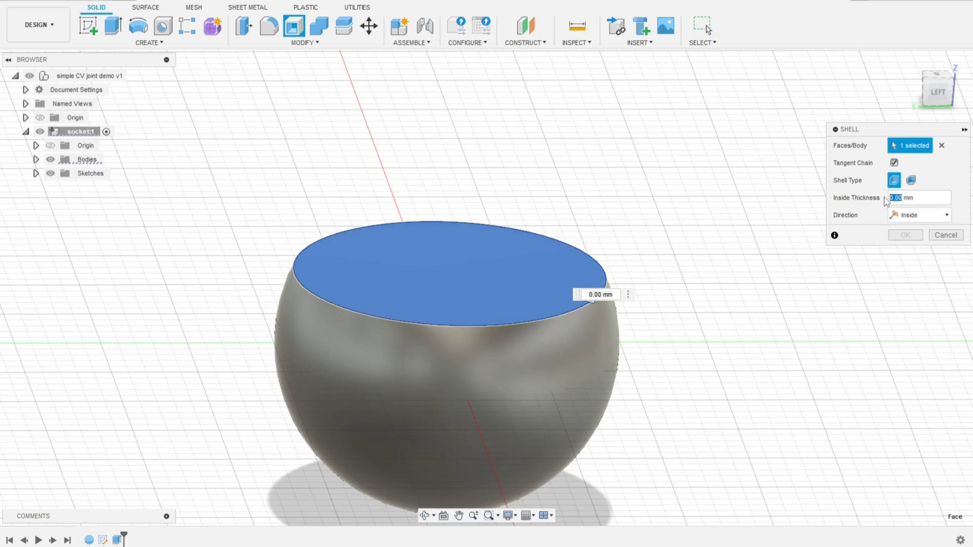
pyautogui.click(908, 215)
pyautogui.click(918, 244)
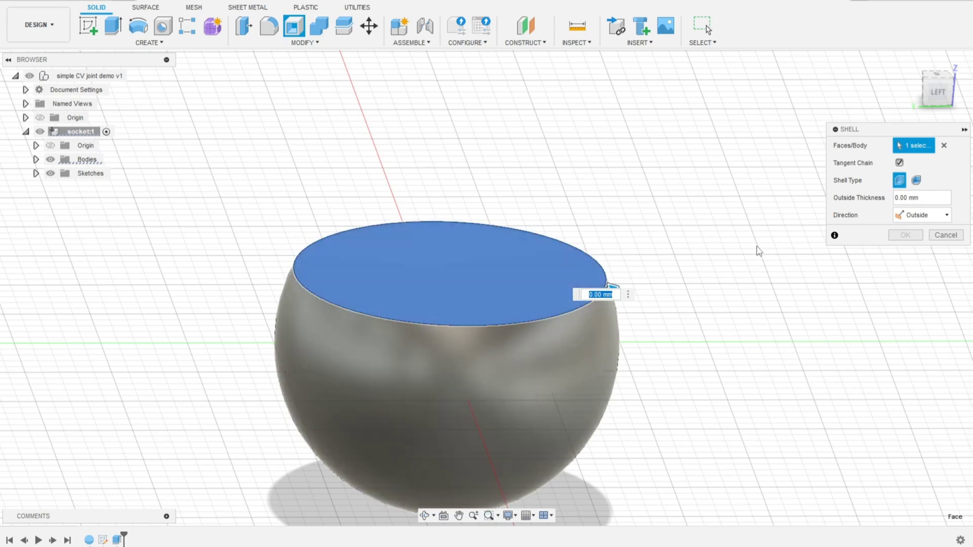
# Set the outside shell thickness to 1 mm and apply it to form the open bowl.
pyautogui.doubleClick(905, 197)
pyautogui.click(894, 198)
pyautogui.tripleClick(907, 198)
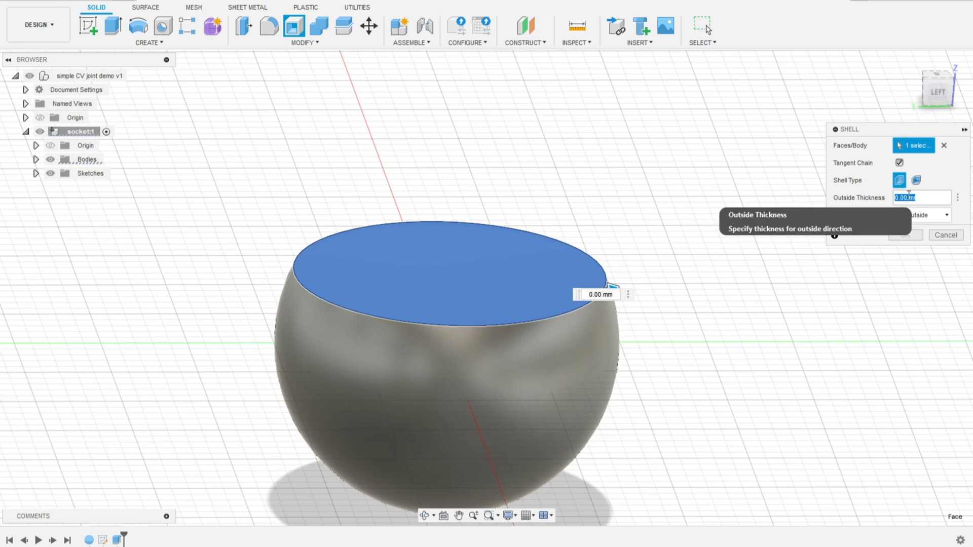
pyautogui.write('2')
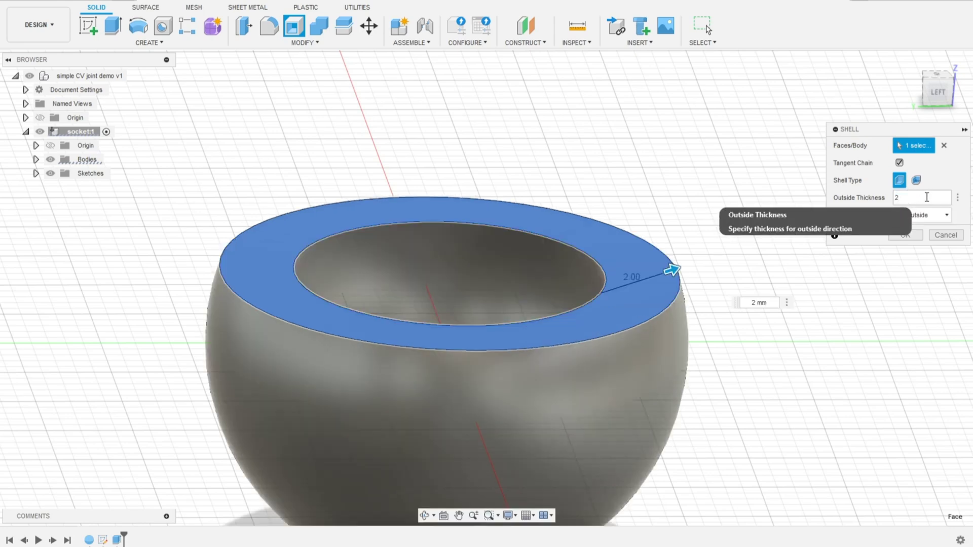
pyautogui.scroll(-4, 518, 367)
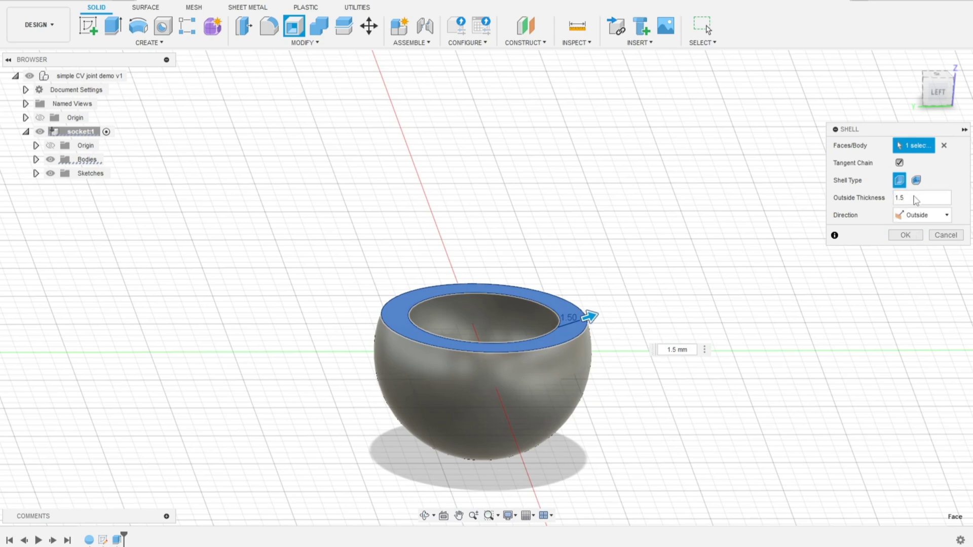
pyautogui.moveTo(914, 196); pyautogui.dragTo(888, 201)
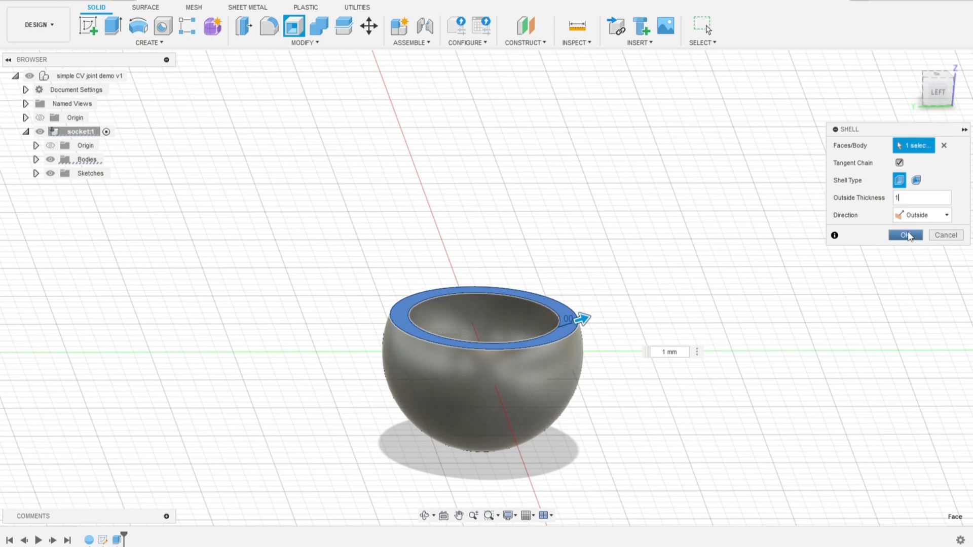
pyautogui.click(907, 235)
# Expand the socket's Sketches folder and reopen Sketch2 with Edit Sketch.
pyautogui.scroll(3, 445, 290)
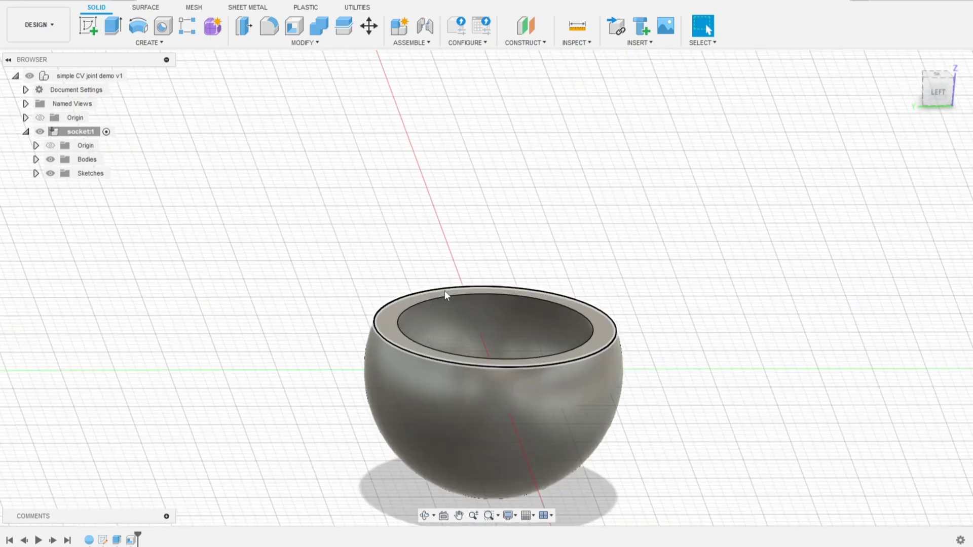
pyautogui.keyDown('shift'); pyautogui.moveTo(445, 290); pyautogui.dragTo(478, 311, button='middle'); pyautogui.keyUp('shift')
pyautogui.scroll(3, 443, 401)
pyautogui.scroll(-5, 443, 397)
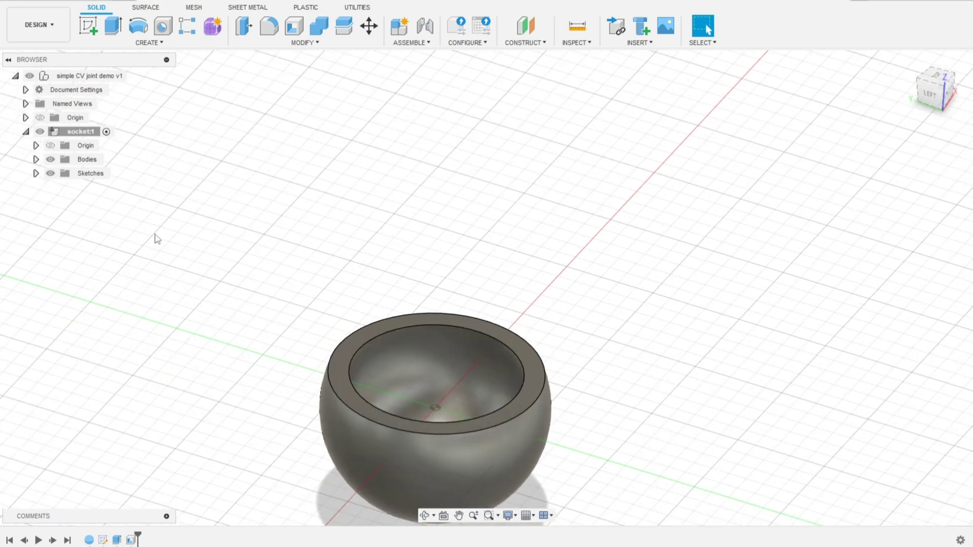
pyautogui.click(77, 174)
pyautogui.click(36, 174)
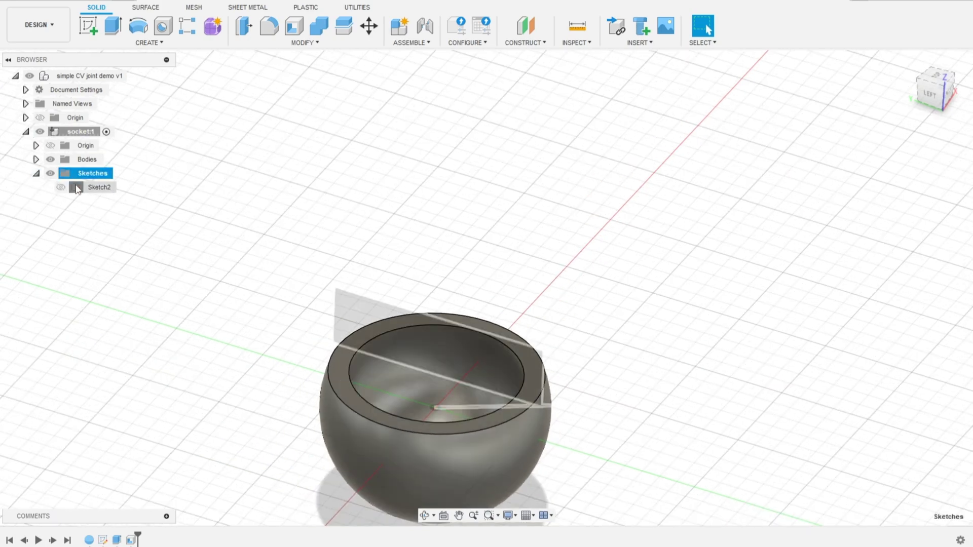
pyautogui.click(93, 187)
pyautogui.scroll(-2, 436, 391)
pyautogui.scroll(5, 436, 392)
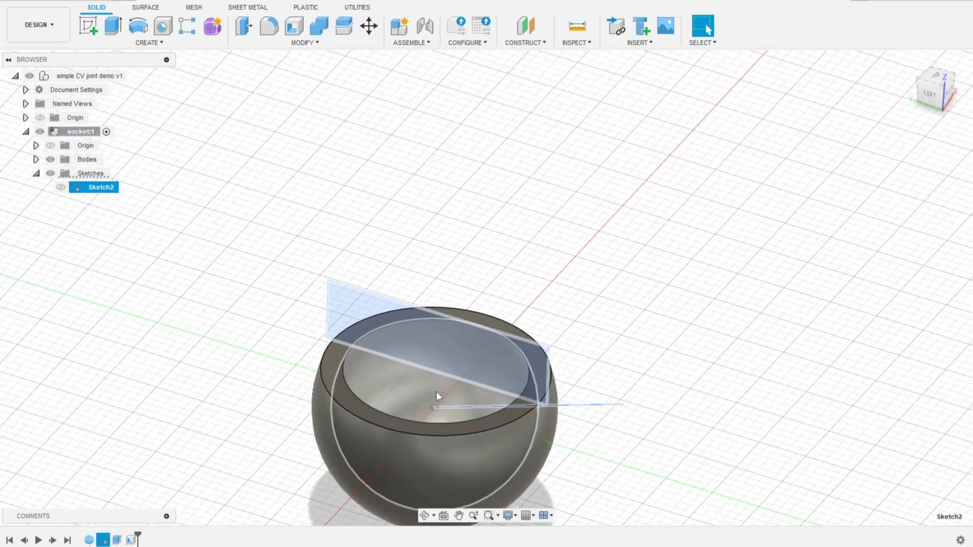
pyautogui.rightClick(85, 189)
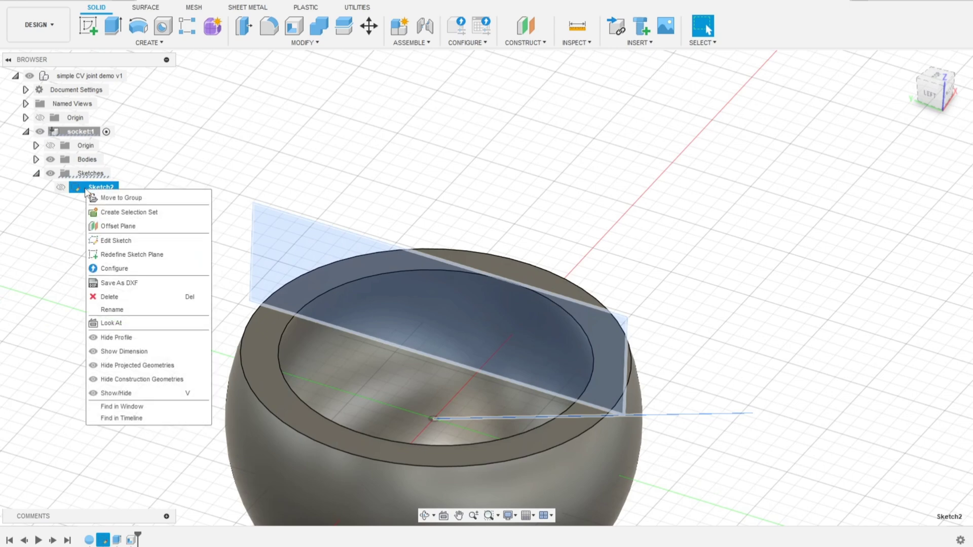
pyautogui.click(122, 240)
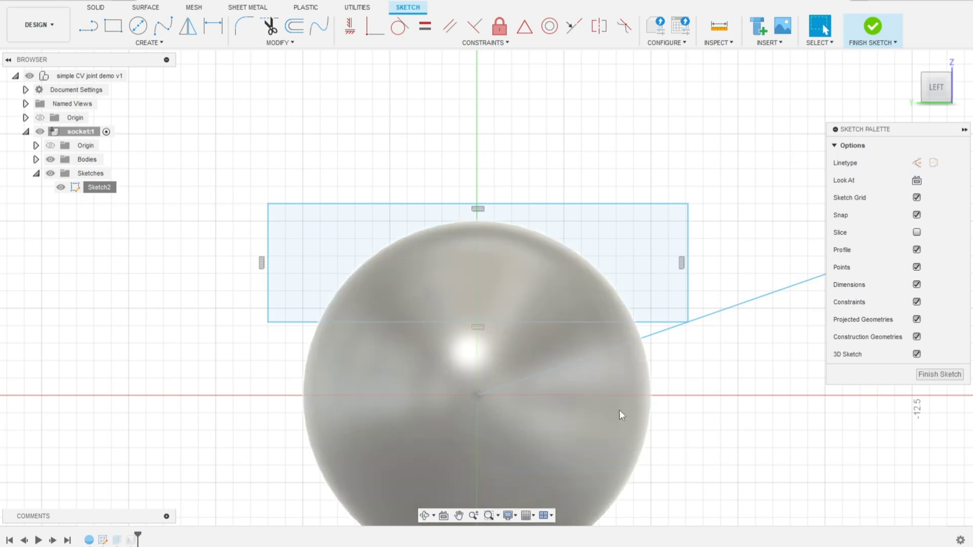
pyautogui.scroll(3, 619, 409)
pyautogui.scroll(-5, 618, 409)
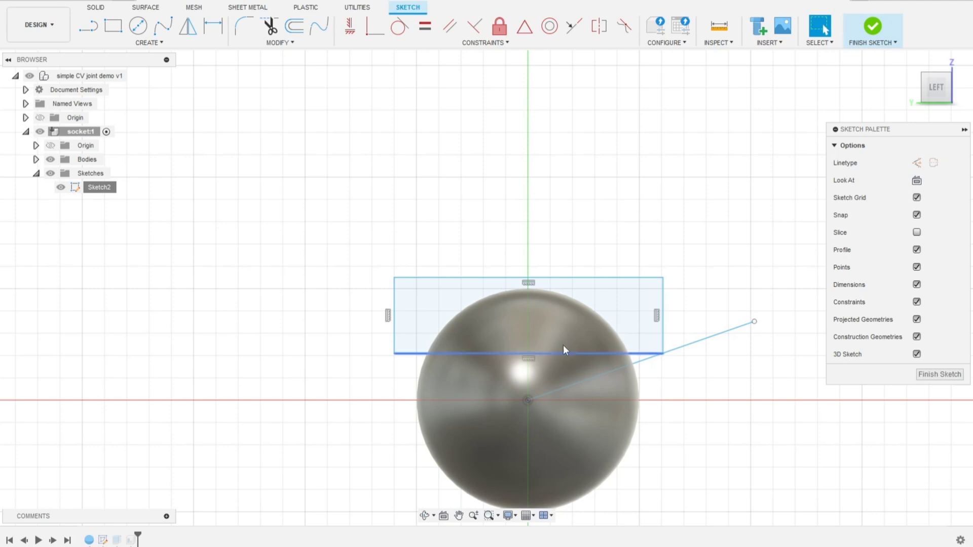
pyautogui.keyDown('shift'); pyautogui.moveTo(720, 357); pyautogui.dragTo(674, 334, button='middle'); pyautogui.keyUp('shift')
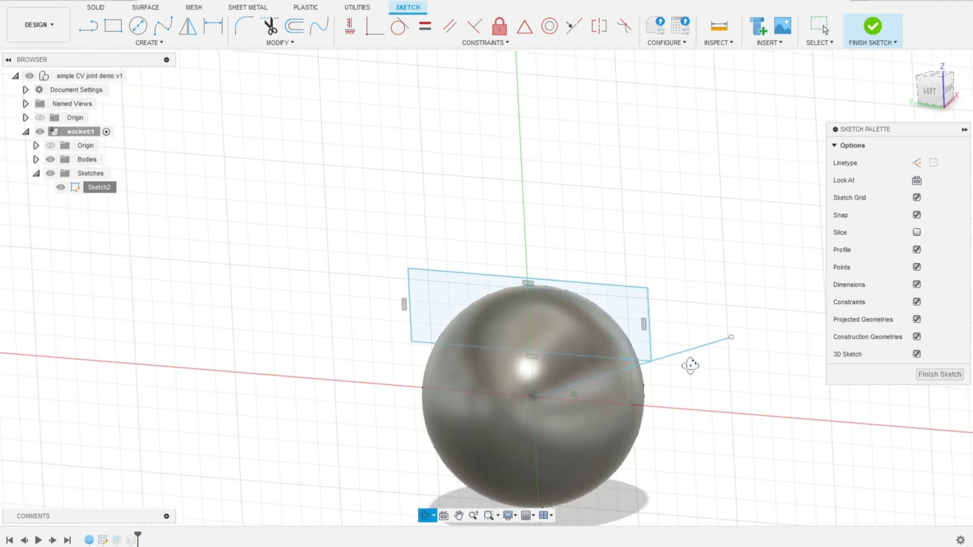
pyautogui.click(80, 175)
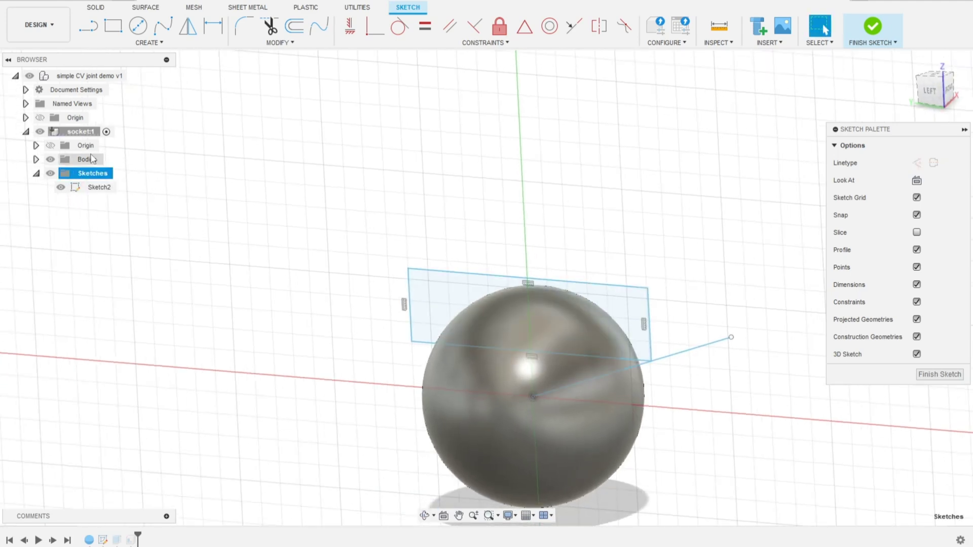
# Finish Sketch2 and start a new sketch on the vertical front plane, hiding the socket bodies.
pyautogui.click(880, 33)
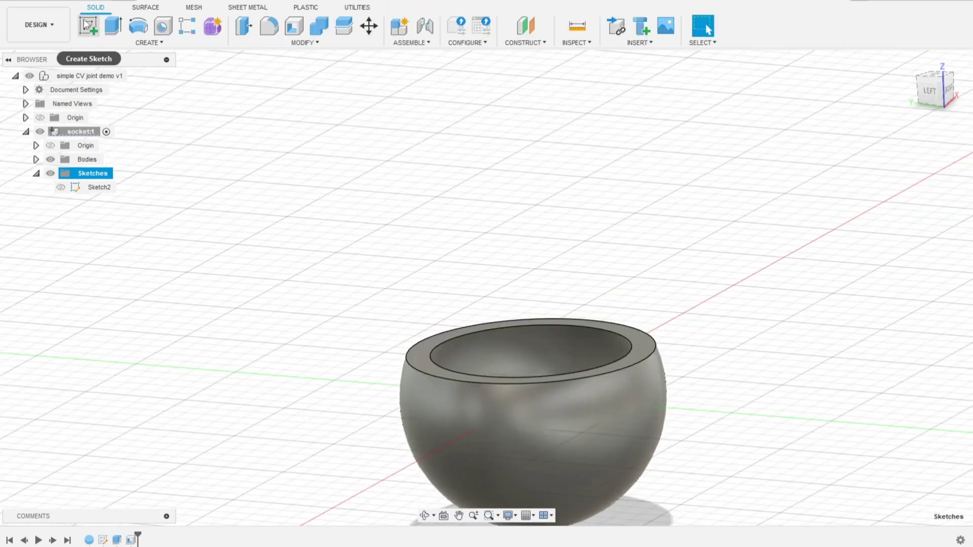
pyautogui.click(88, 25)
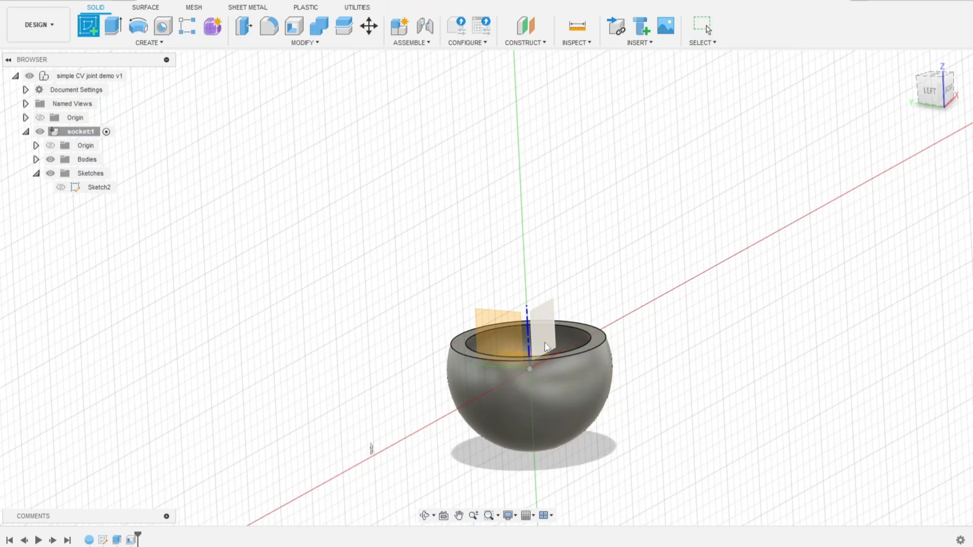
pyautogui.scroll(1, 540, 336)
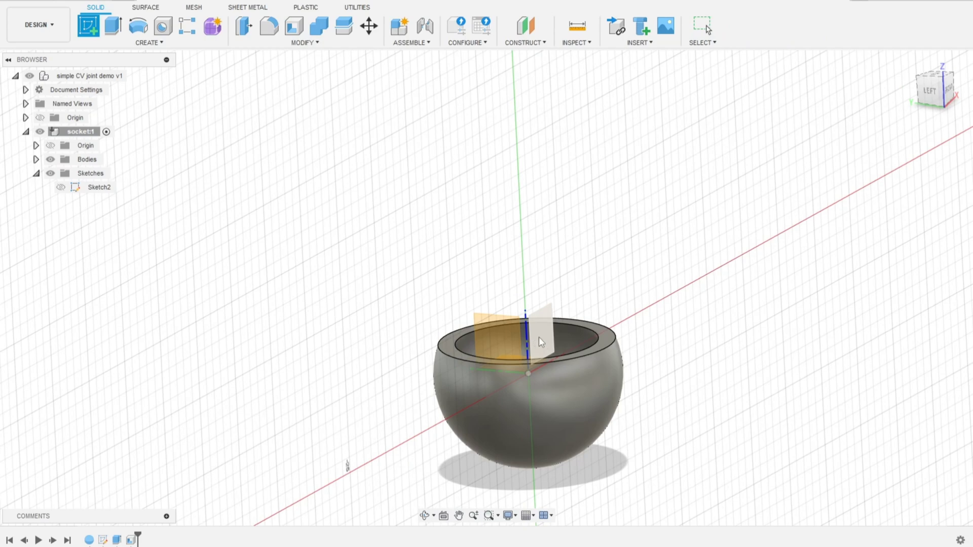
pyautogui.click(539, 337)
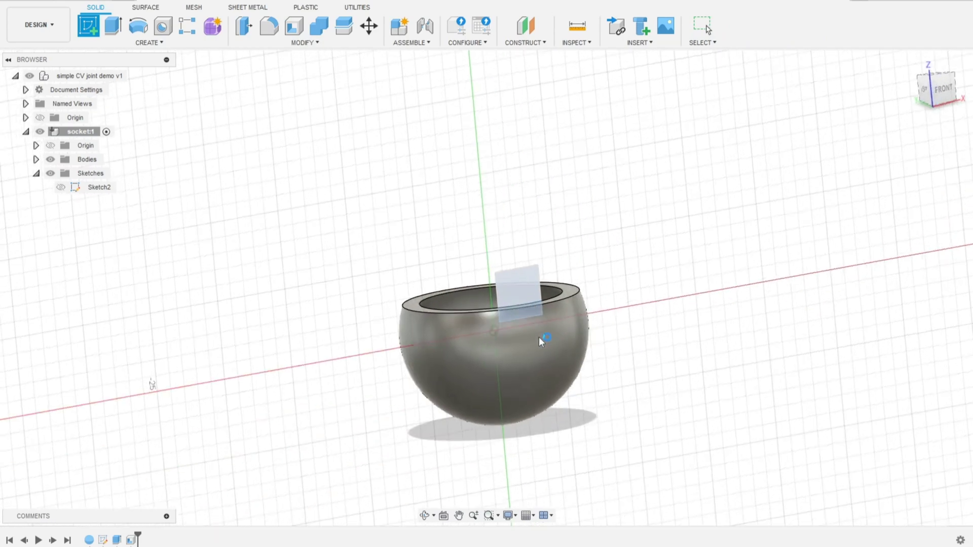
pyautogui.scroll(2, 342, 157)
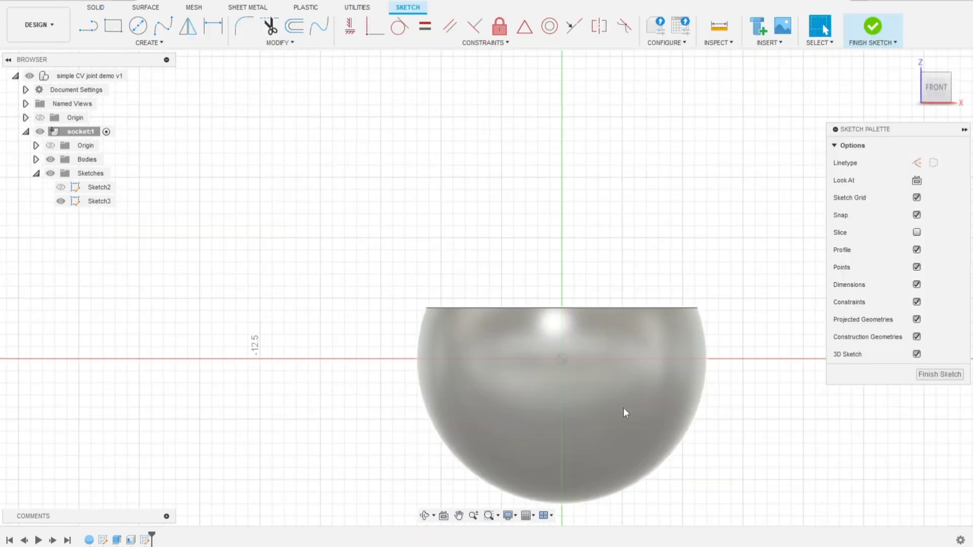
pyautogui.click(50, 160)
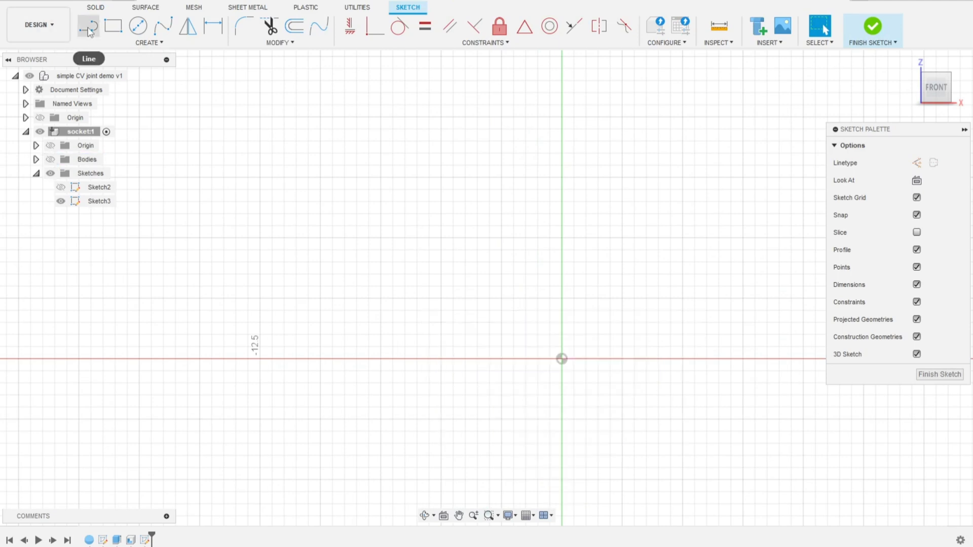
# Draw a line from the sketch origin up and to the right.
pyautogui.click(88, 26)
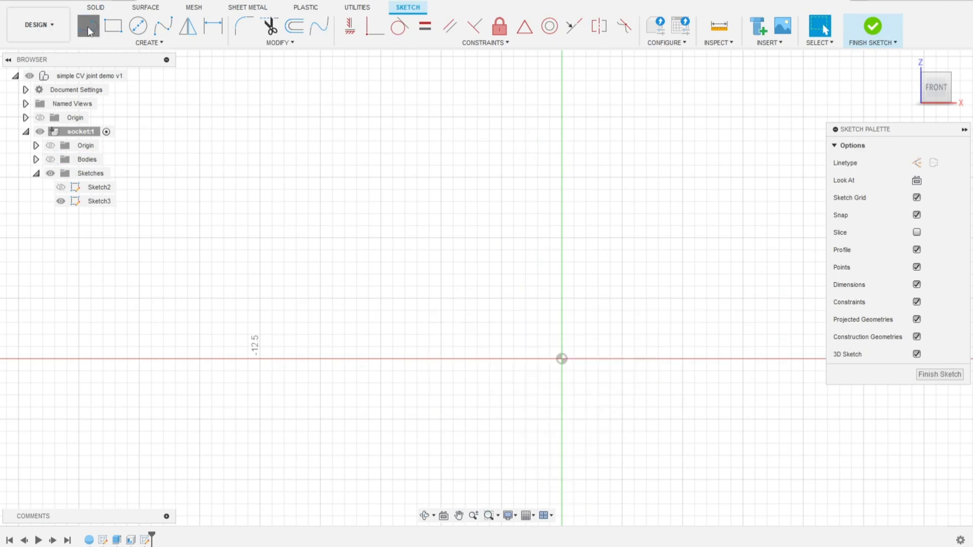
pyautogui.click(561, 358)
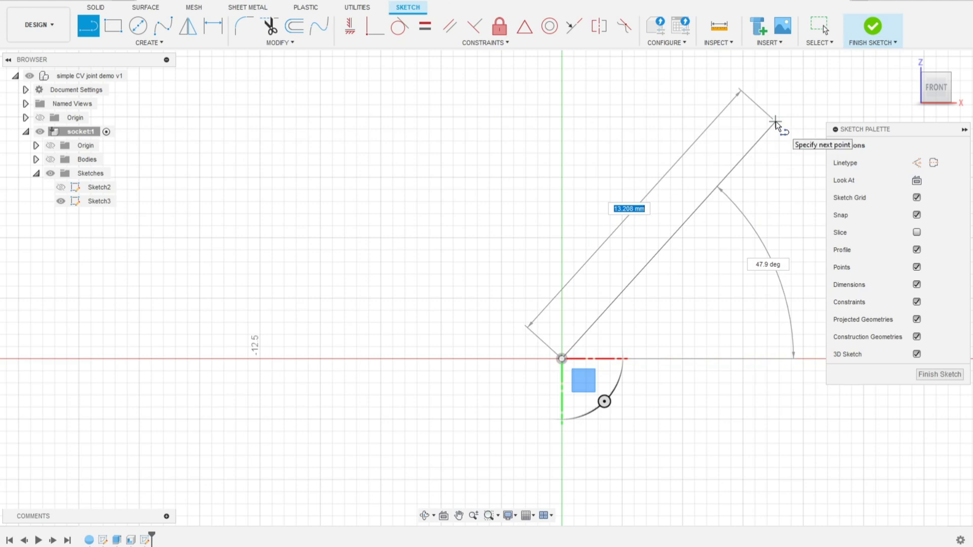
pyautogui.click(775, 123)
pyautogui.scroll(2, 785, 320)
pyautogui.scroll(-2, 753, 372)
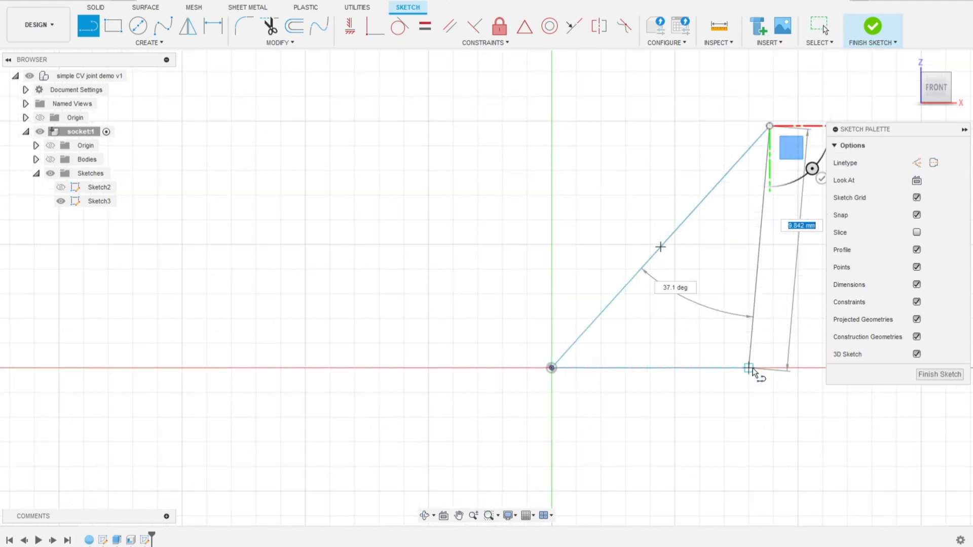
pyautogui.scroll(-2, 752, 373)
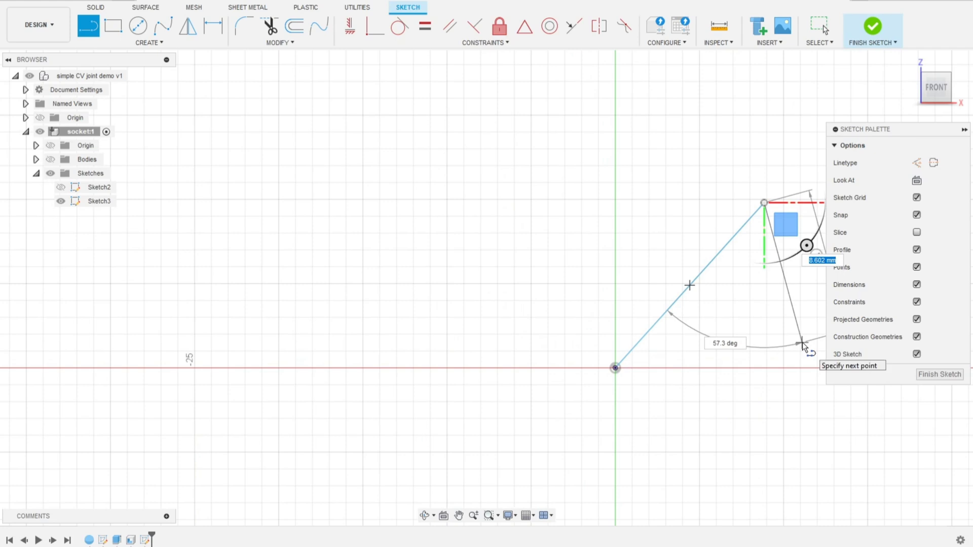
pyautogui.press('Escape')
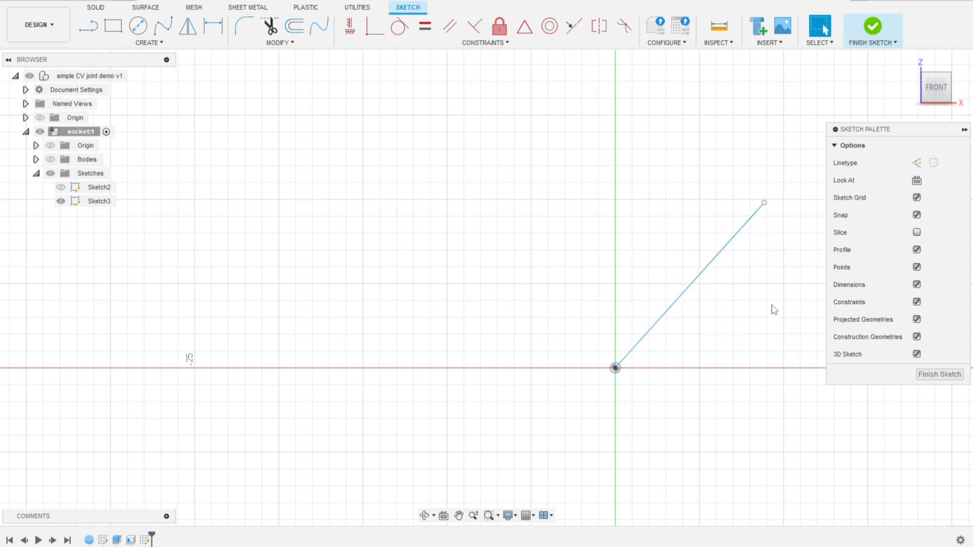
# Draw a second line from the origin down and right, then close the triangle.
pyautogui.click(88, 25)
pyautogui.moveTo(615, 368); pyautogui.dragTo(660, 400)
pyautogui.click(614, 368)
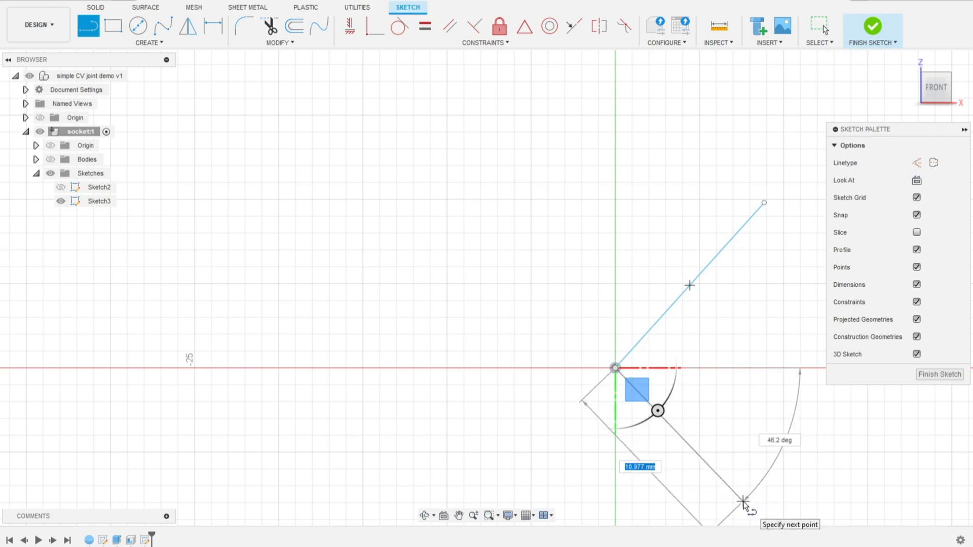
pyautogui.scroll(1, 750, 505)
pyautogui.scroll(1, 751, 504)
pyautogui.scroll(-3, 752, 504)
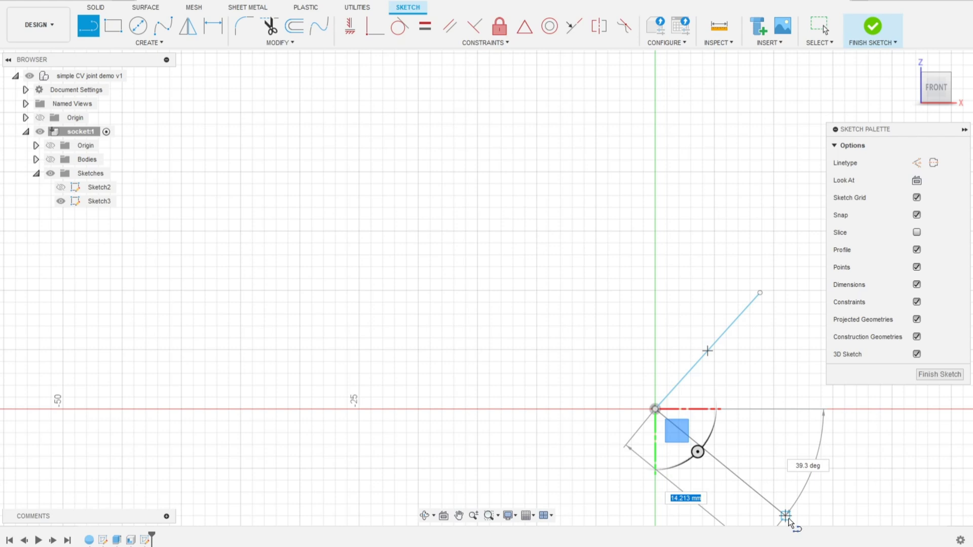
pyautogui.moveTo(788, 522); pyautogui.dragTo(713, 400, button='middle')
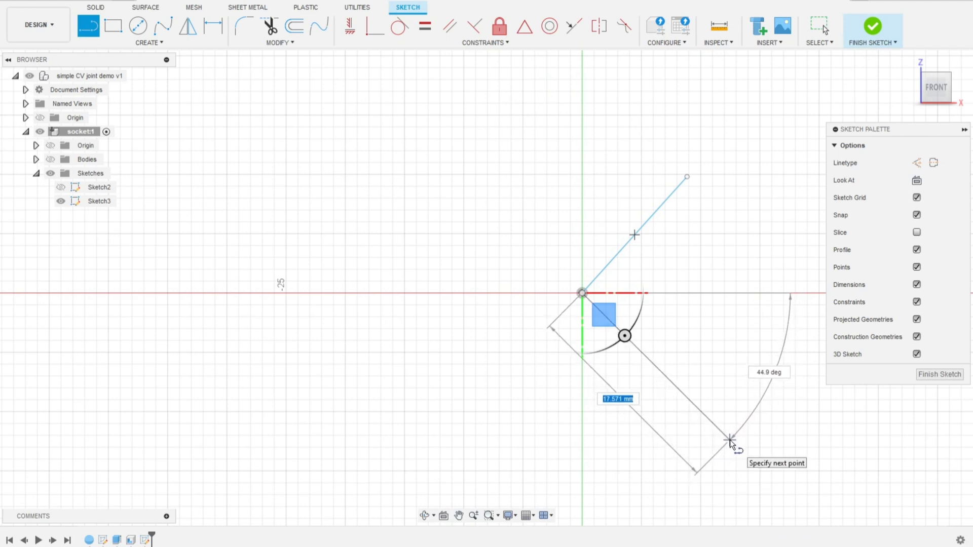
pyautogui.click(729, 439)
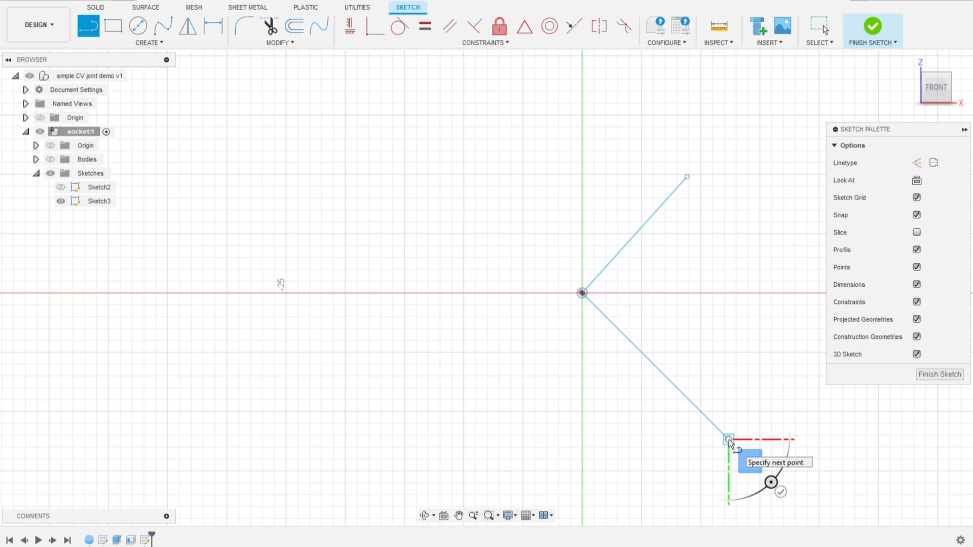
pyautogui.click(688, 177)
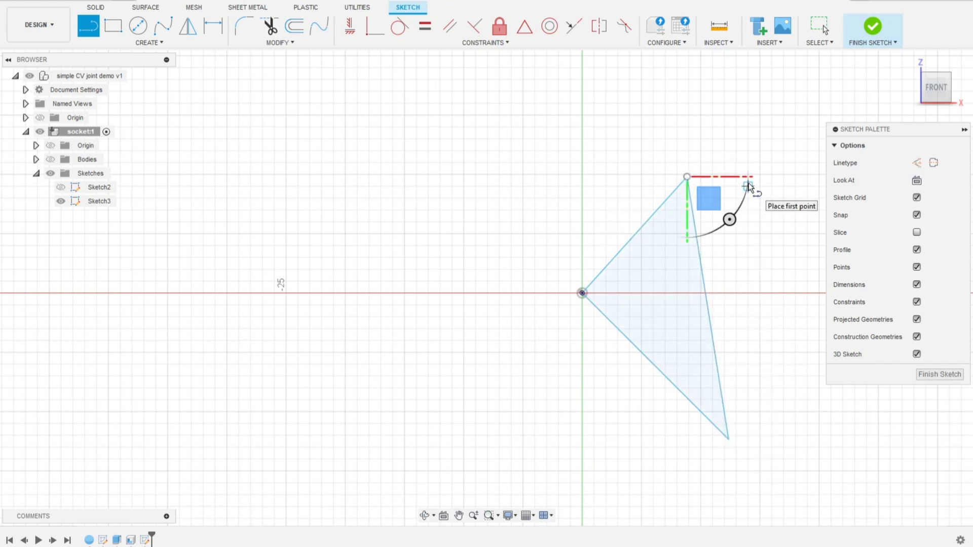
pyautogui.press('Escape')
# Show the hollow socket body alongside the triangle and finish Sketch3.
pyautogui.scroll(-1, 260, 213)
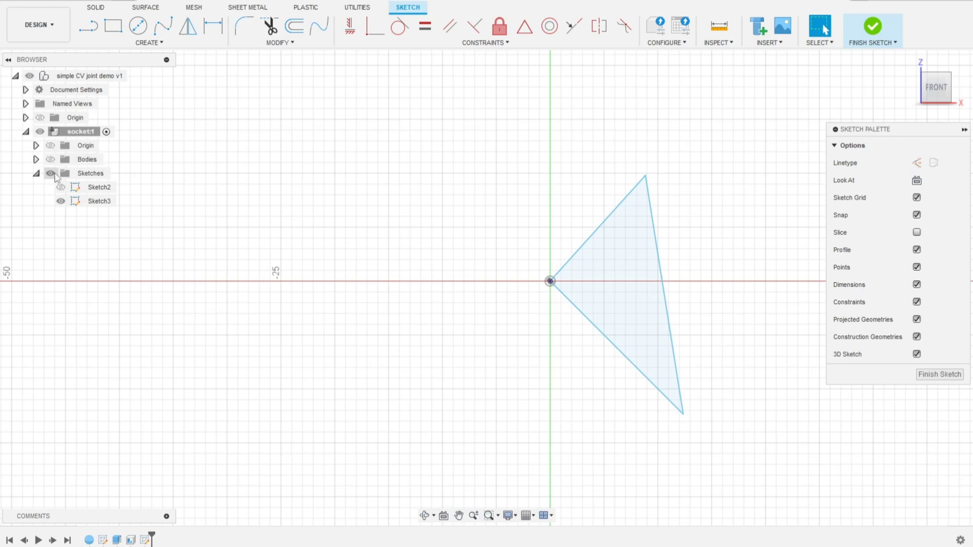
pyautogui.click(51, 160)
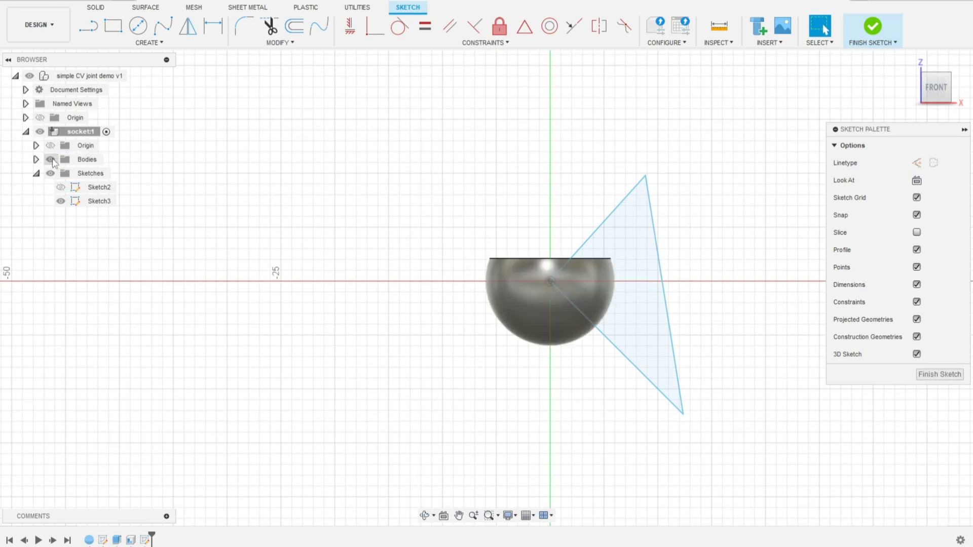
pyautogui.click(50, 159)
pyautogui.scroll(3, 583, 329)
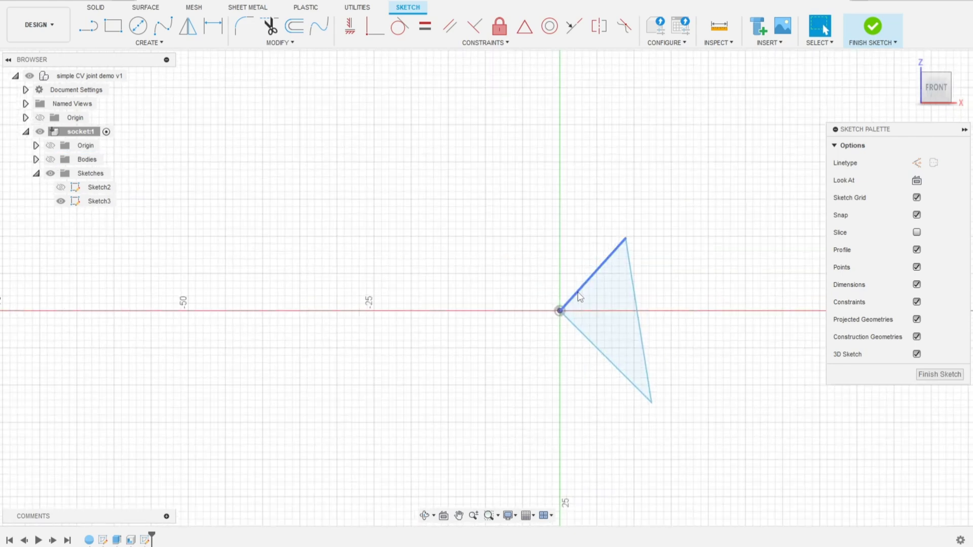
pyautogui.moveTo(628, 298)
pyautogui.keyDown('shift'); pyautogui.mouseDown(button='middle')
pyautogui.moveTo(599, 300)
pyautogui.moveTo(577, 321)
pyautogui.mouseUp(button='middle'); pyautogui.keyUp('shift')
pyautogui.click(51, 159)
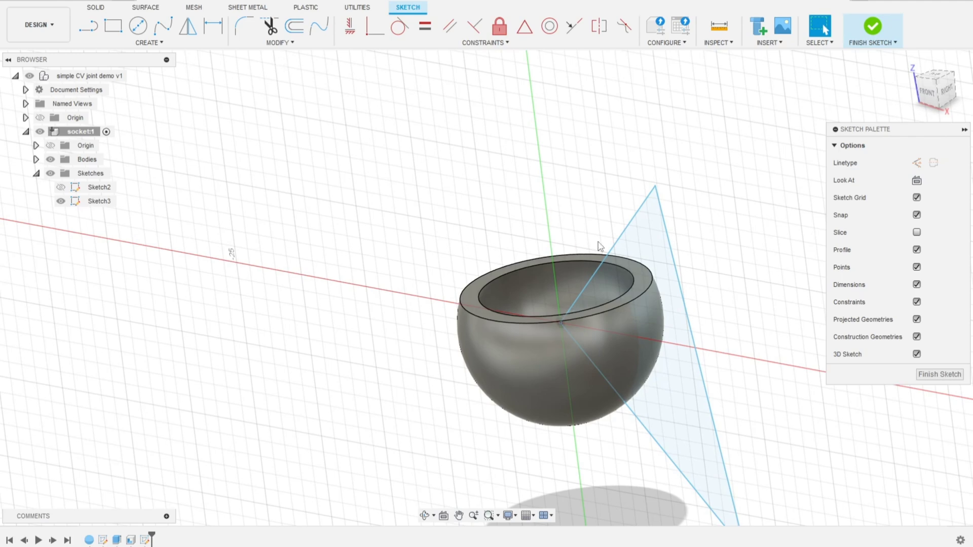
pyautogui.click(872, 27)
# Extrude the triangle as a symmetric 1.2 mm cut, carving a slot through the socket wall.
pyautogui.click(113, 25)
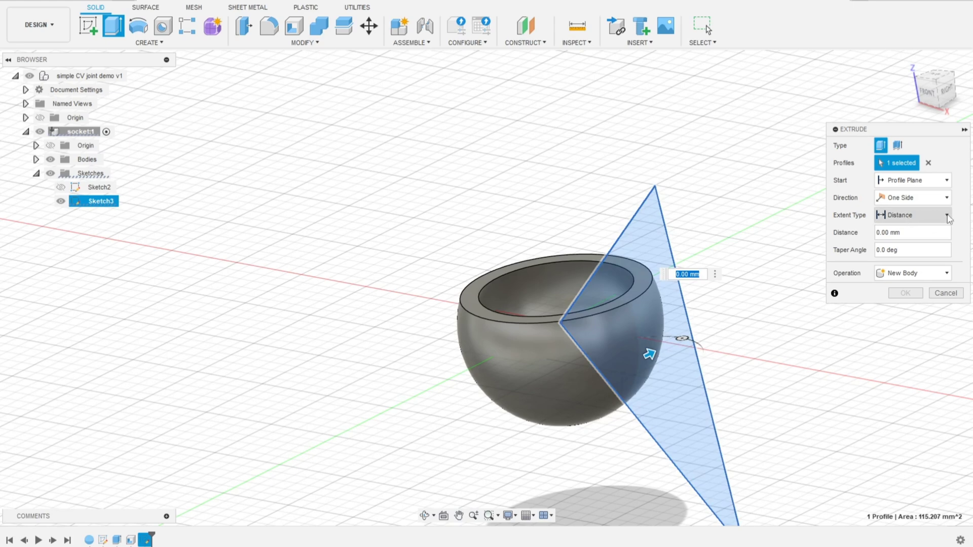
pyautogui.click(933, 197)
pyautogui.click(902, 238)
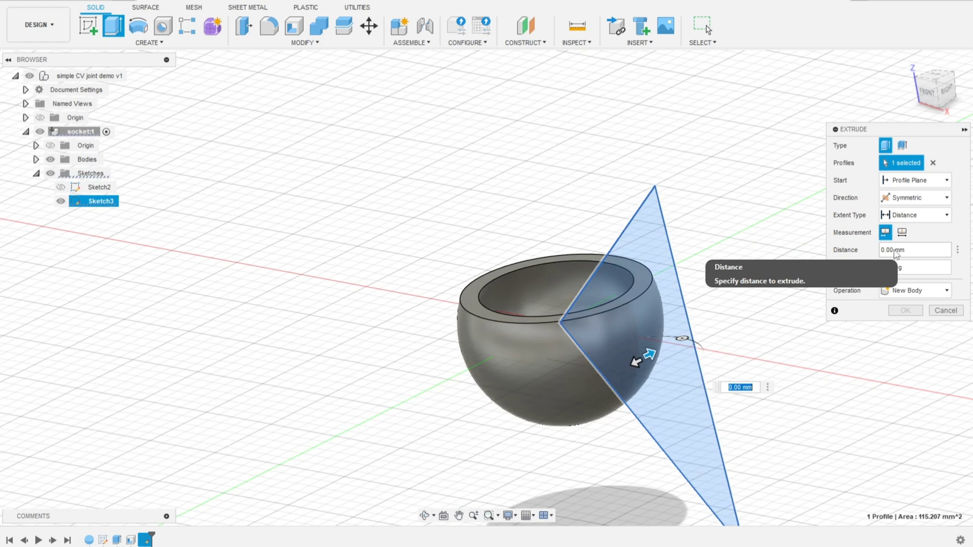
pyautogui.click(895, 249)
pyautogui.moveTo(894, 250); pyautogui.dragTo(878, 254)
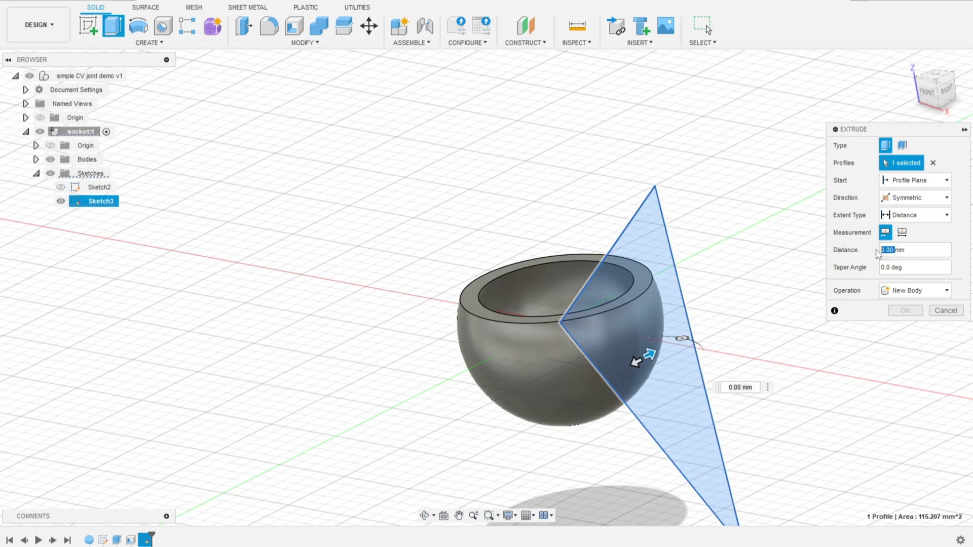
pyautogui.write('2')
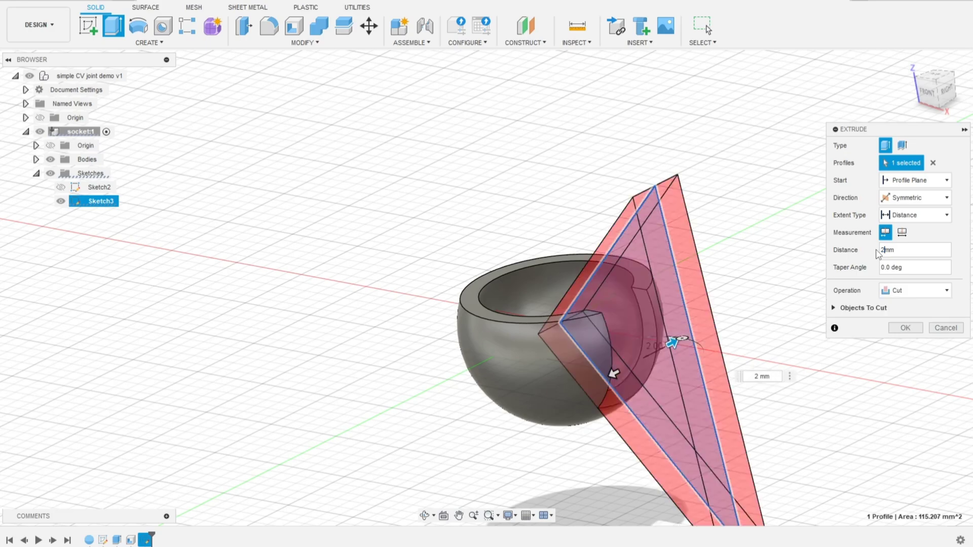
pyautogui.moveTo(750, 327); pyautogui.dragTo(689, 299, button='middle')
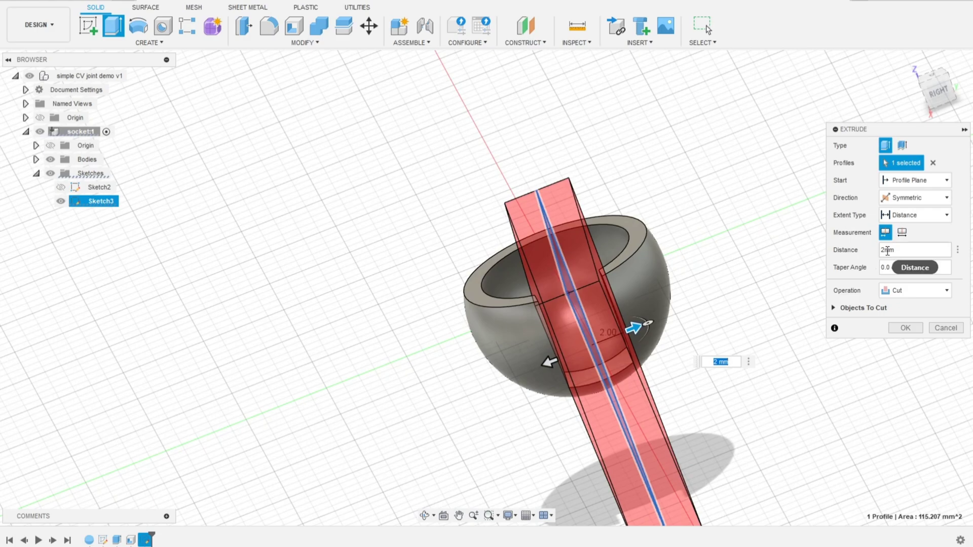
pyautogui.click(882, 249)
pyautogui.write('1')
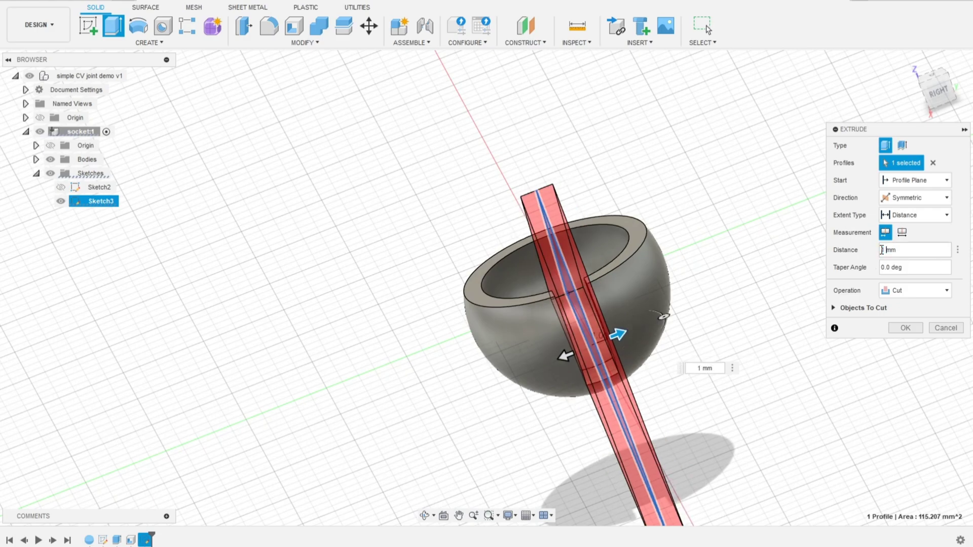
pyautogui.keyDown('shift'); pyautogui.moveTo(625, 332); pyautogui.dragTo(671, 320, button='middle'); pyautogui.keyUp('shift')
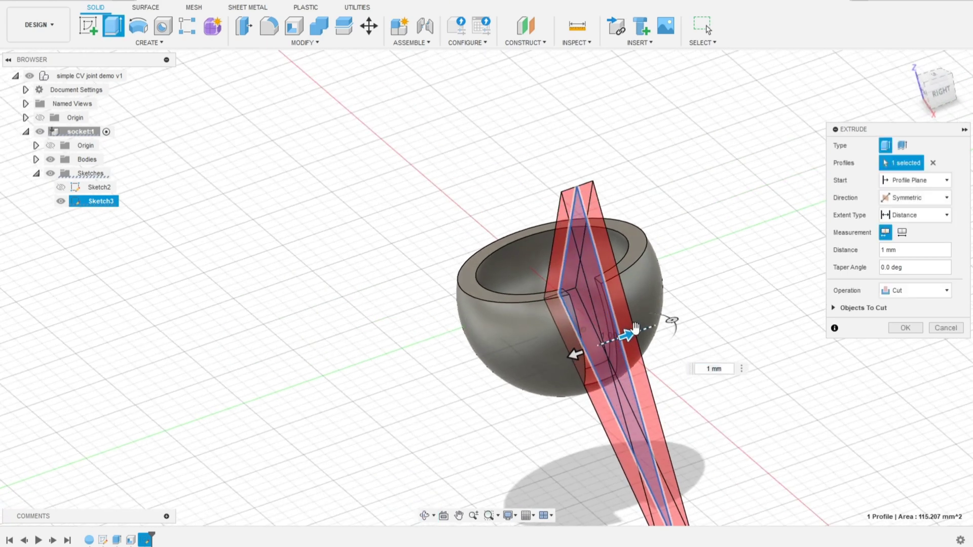
pyautogui.click(887, 252)
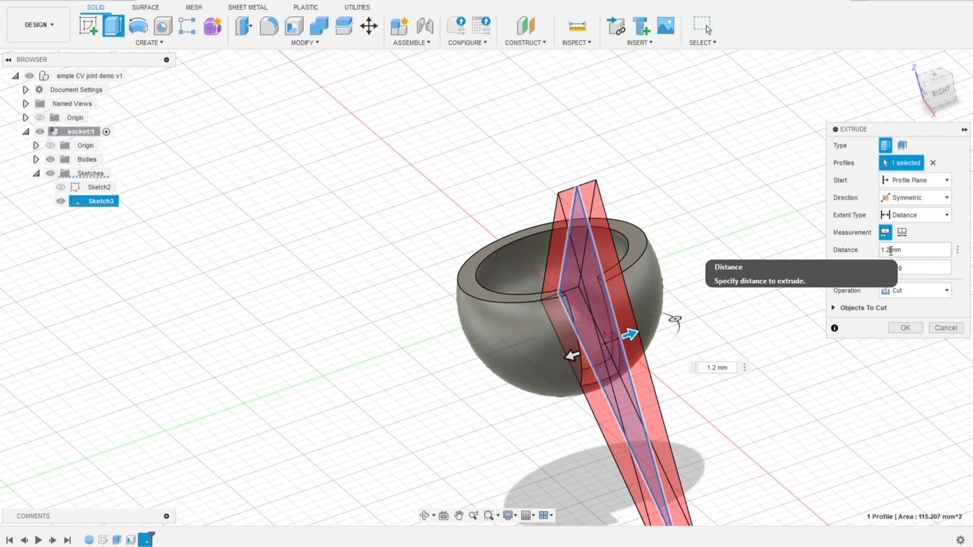
pyautogui.click(907, 329)
pyautogui.keyDown('shift'); pyautogui.moveTo(672, 366); pyautogui.dragTo(643, 382, button='middle'); pyautogui.keyUp('shift')
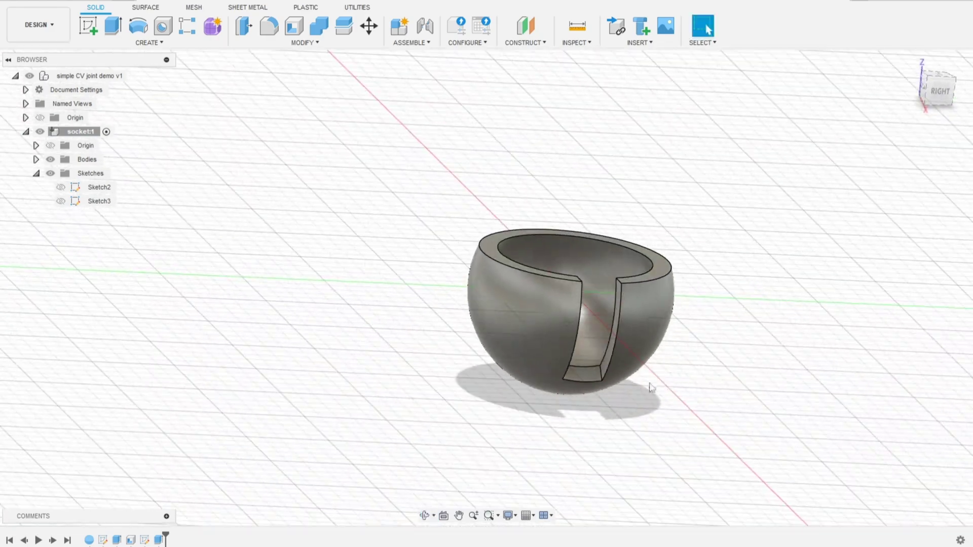
# Edit the slot's Extrude2 cut, changing its distance from 1.2 mm to 1.5 mm.
pyautogui.scroll(-2, 623, 397)
pyautogui.scroll(5, 583, 364)
pyautogui.keyDown('shift'); pyautogui.moveTo(582, 364); pyautogui.dragTo(523, 364, button='middle'); pyautogui.keyUp('shift')
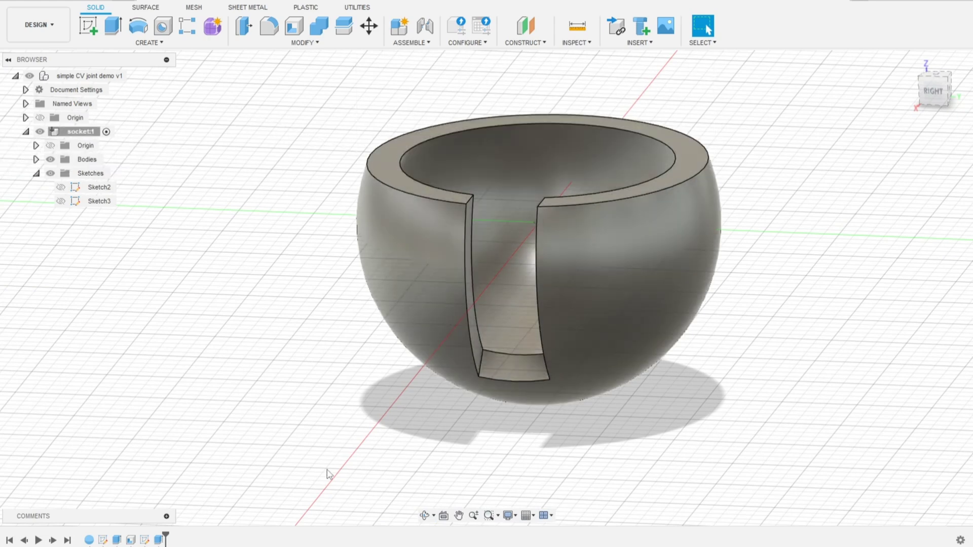
pyautogui.rightClick(157, 540)
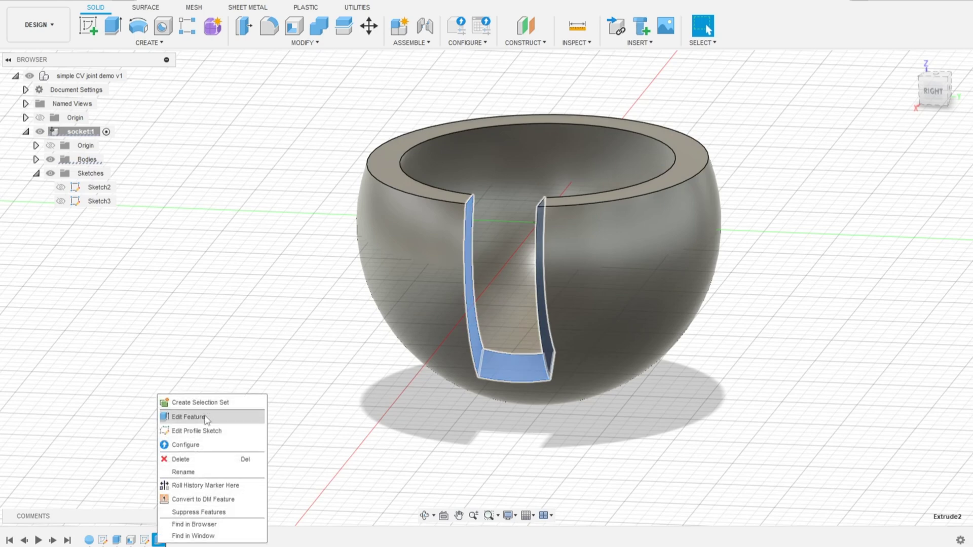
pyautogui.click(185, 416)
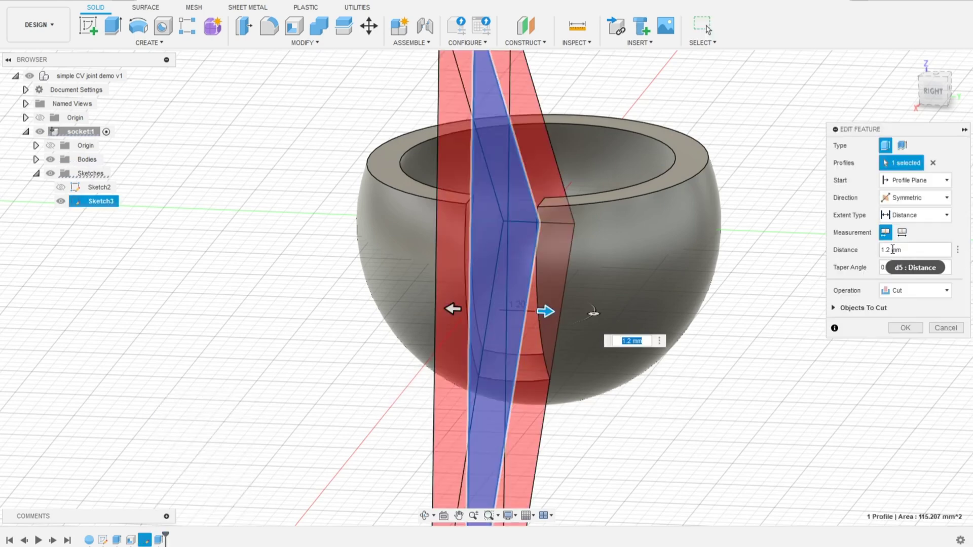
pyautogui.click(890, 249)
pyautogui.press('BackSpace')
pyautogui.write('5')
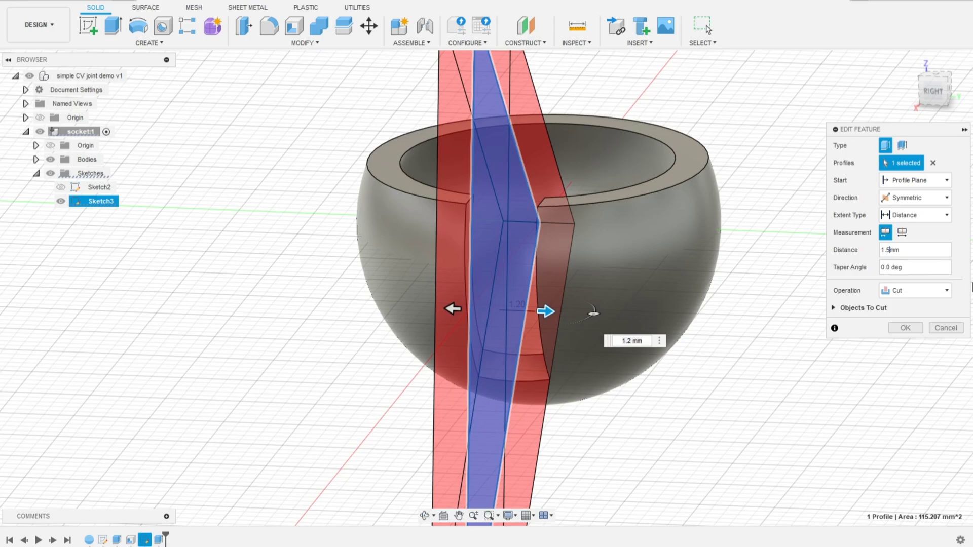
pyautogui.click(907, 328)
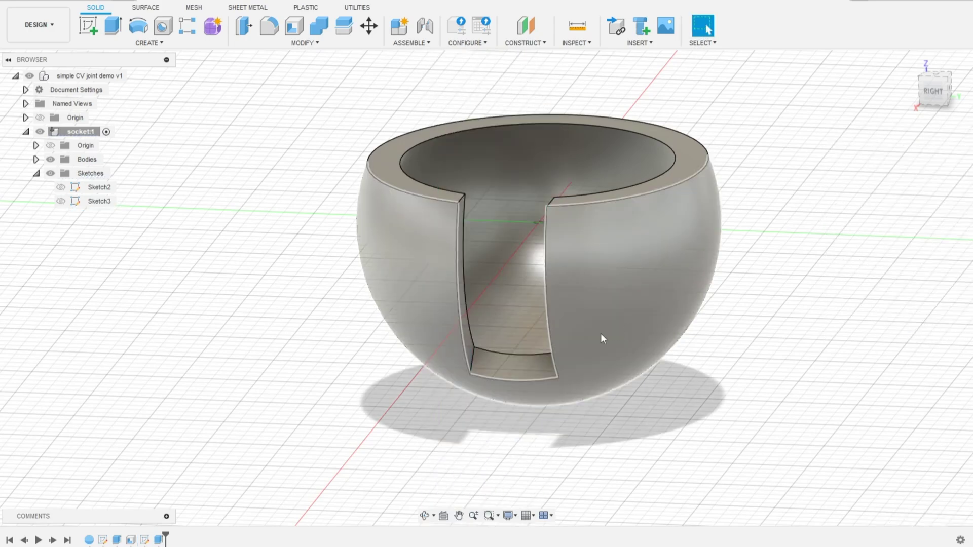
pyautogui.scroll(-3, 600, 333)
pyautogui.keyDown('shift'); pyautogui.moveTo(600, 333); pyautogui.dragTo(534, 326, button='middle'); pyautogui.keyUp('shift')
pyautogui.scroll(5, 533, 326)
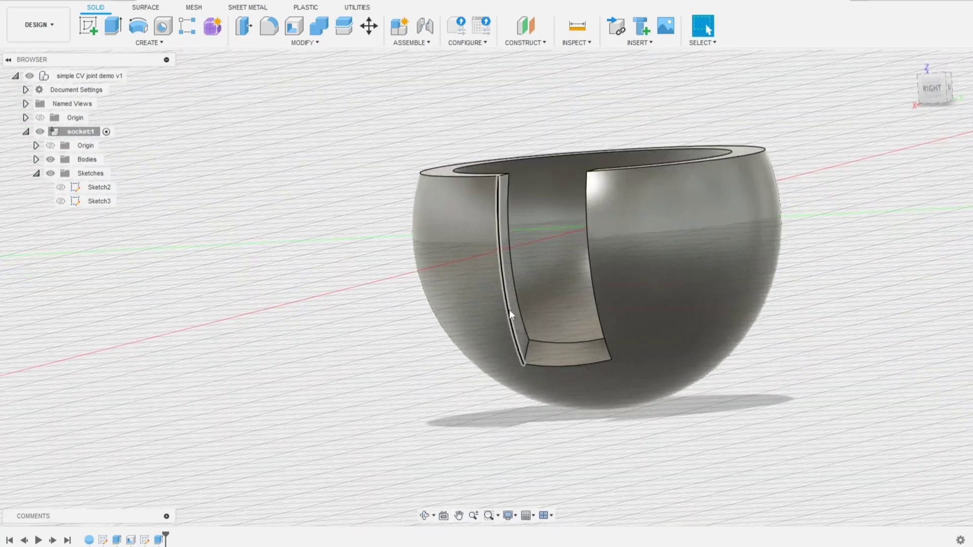
# Fillet both bottom edges of the slot with a 1 mm radius, then inspect from a low side view.
pyautogui.click(262, 30)
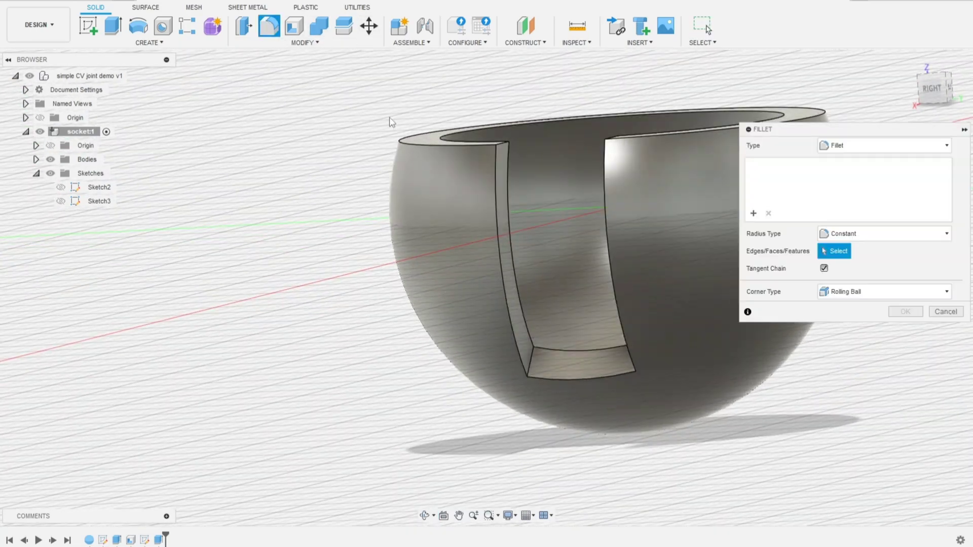
pyautogui.click(532, 358)
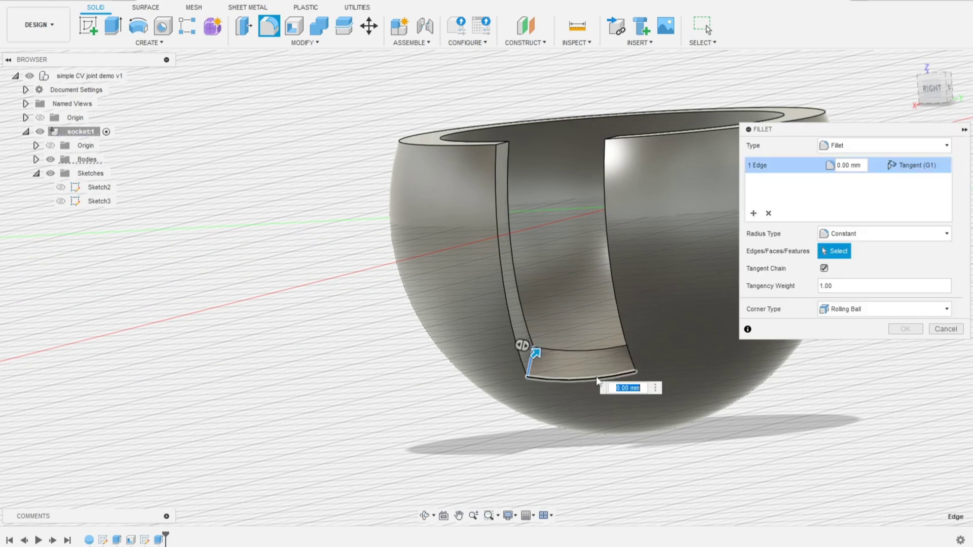
pyautogui.moveTo(532, 359); pyautogui.dragTo(756, 366, button='middle')
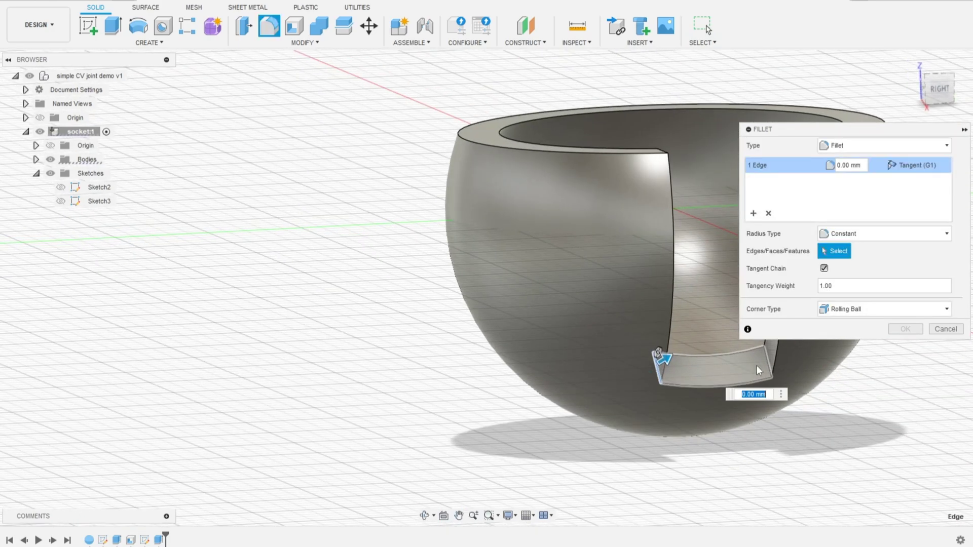
pyautogui.click(766, 360)
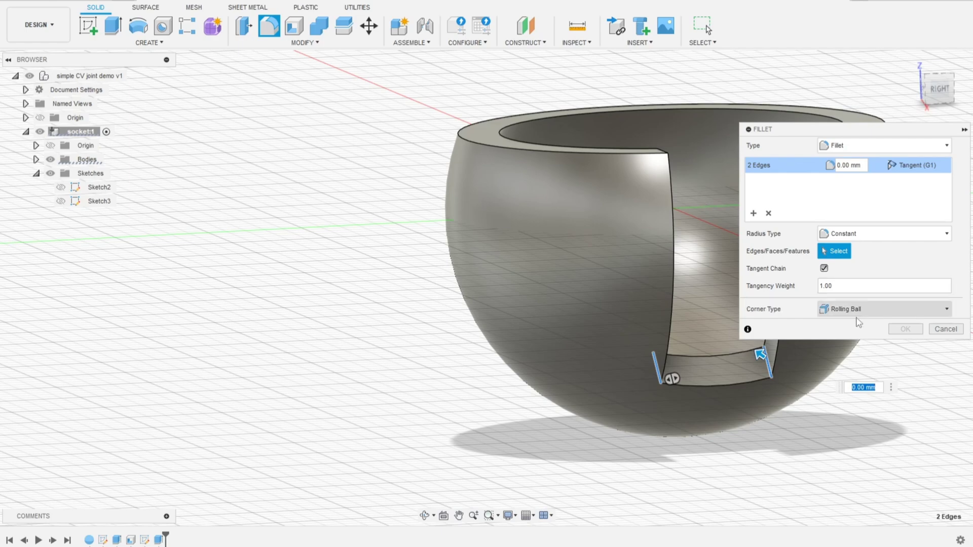
pyautogui.write('1.5')
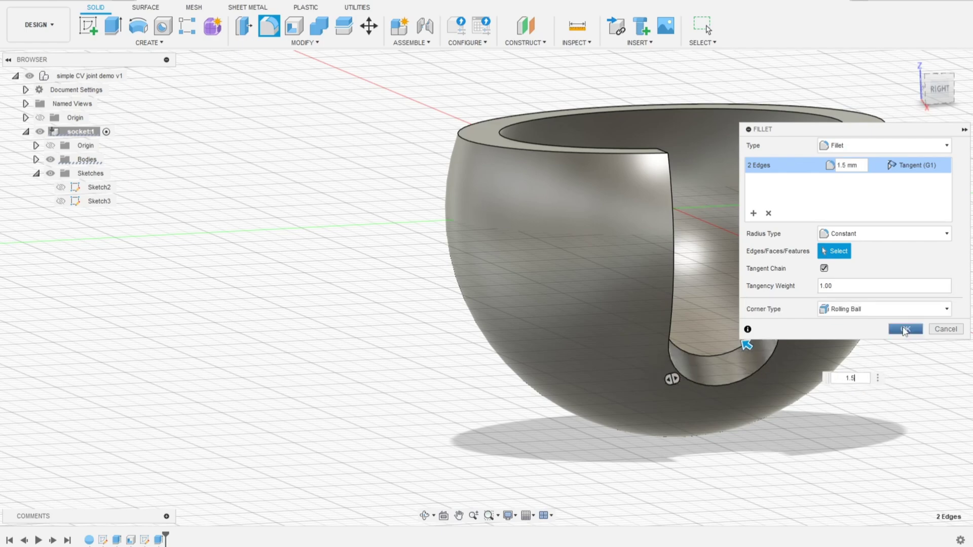
pyautogui.click(904, 329)
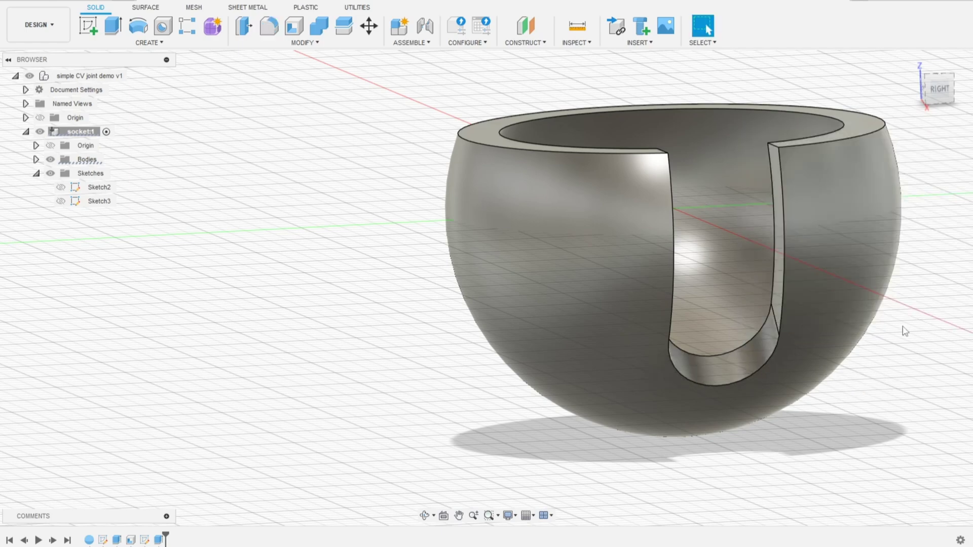
pyautogui.scroll(5, 738, 385)
pyautogui.scroll(-10, 738, 385)
pyautogui.keyDown('shift'); pyautogui.moveTo(738, 383); pyautogui.dragTo(750, 399, button='middle'); pyautogui.keyUp('shift')
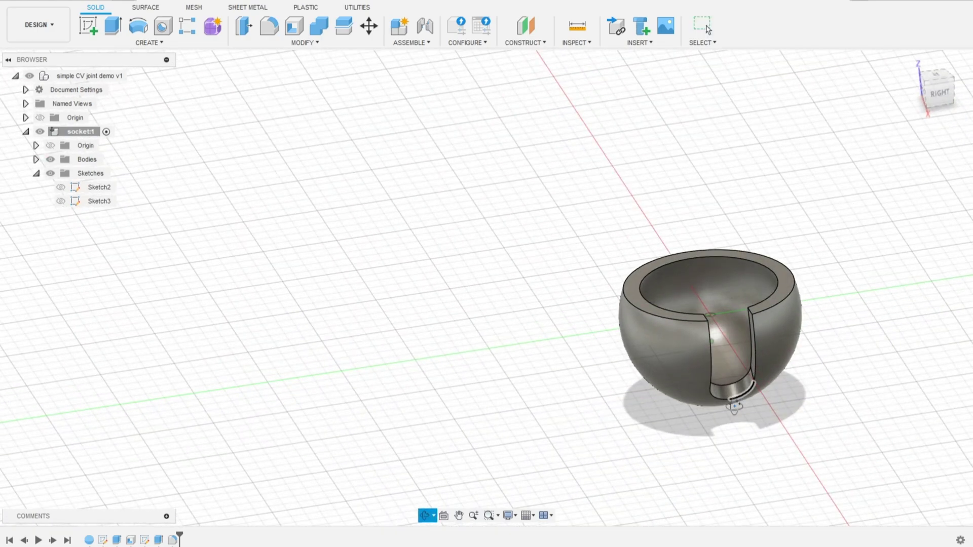
pyautogui.scroll(-2, 750, 399)
pyautogui.scroll(2, 749, 400)
pyautogui.scroll(2, 750, 400)
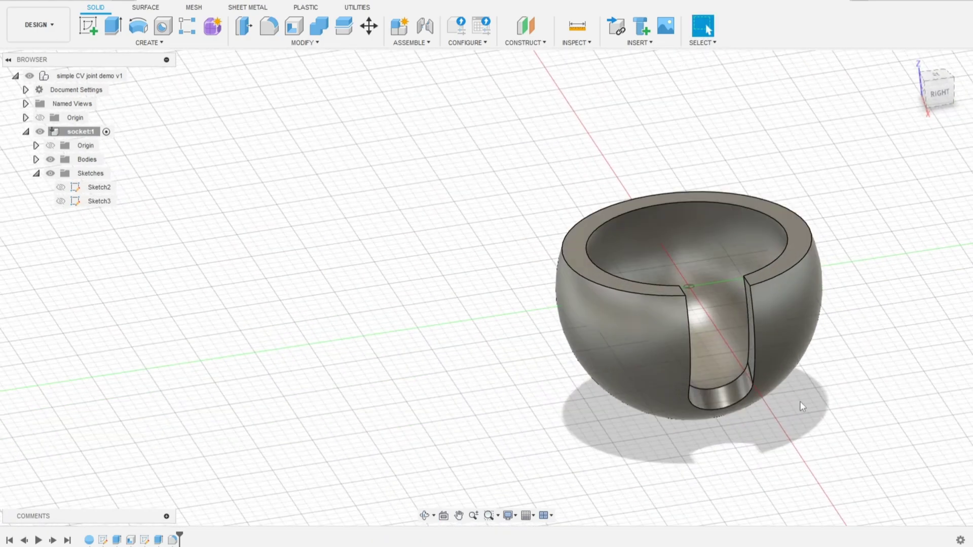
pyautogui.keyDown('shift'); pyautogui.moveTo(805, 411); pyautogui.dragTo(804, 404, button='middle'); pyautogui.keyUp('shift')
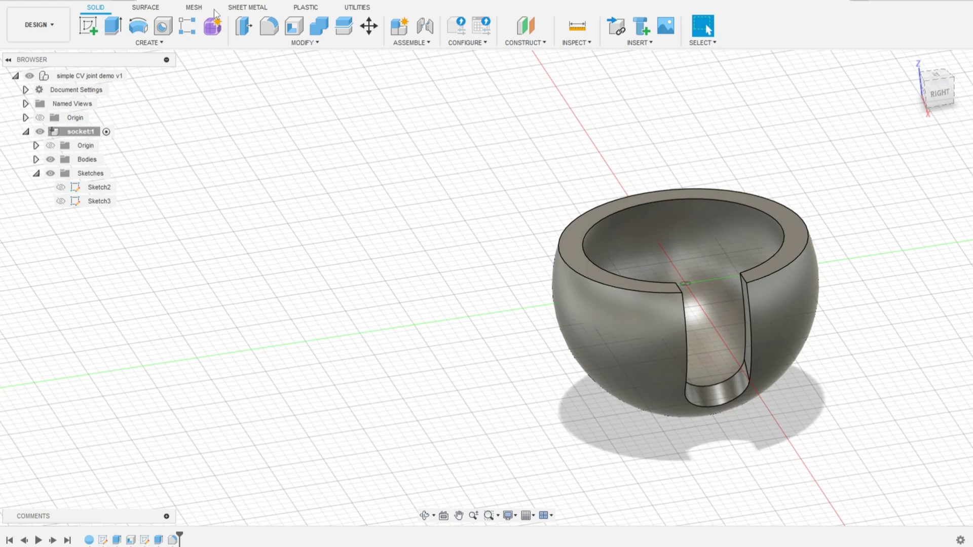
# Start a circular pattern of faces and select the slot's two side walls and bottom face.
pyautogui.click(137, 43)
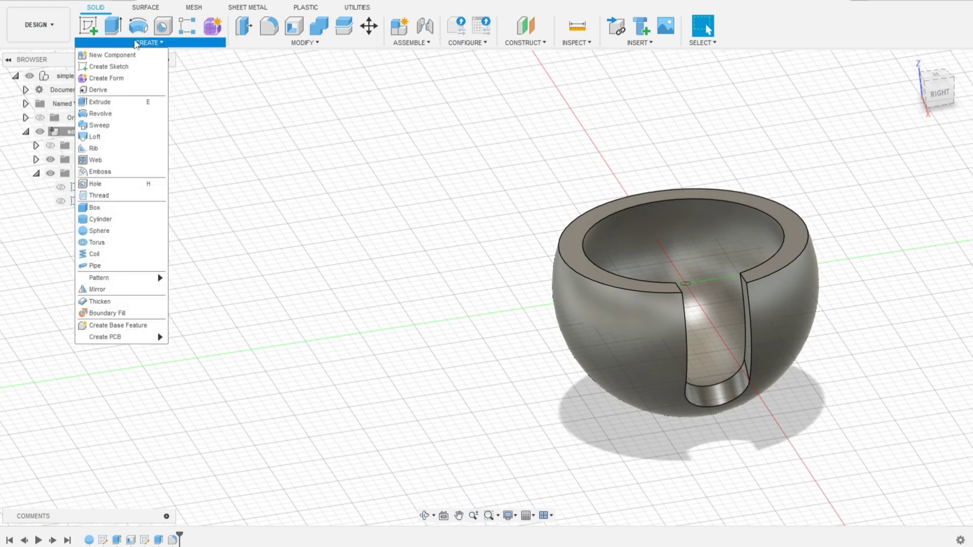
pyautogui.moveTo(141, 279)
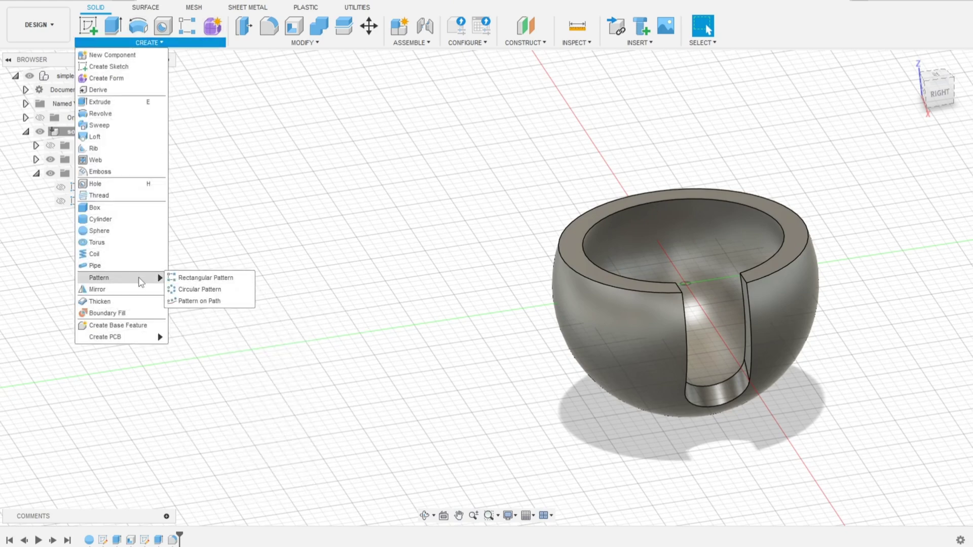
pyautogui.click(213, 290)
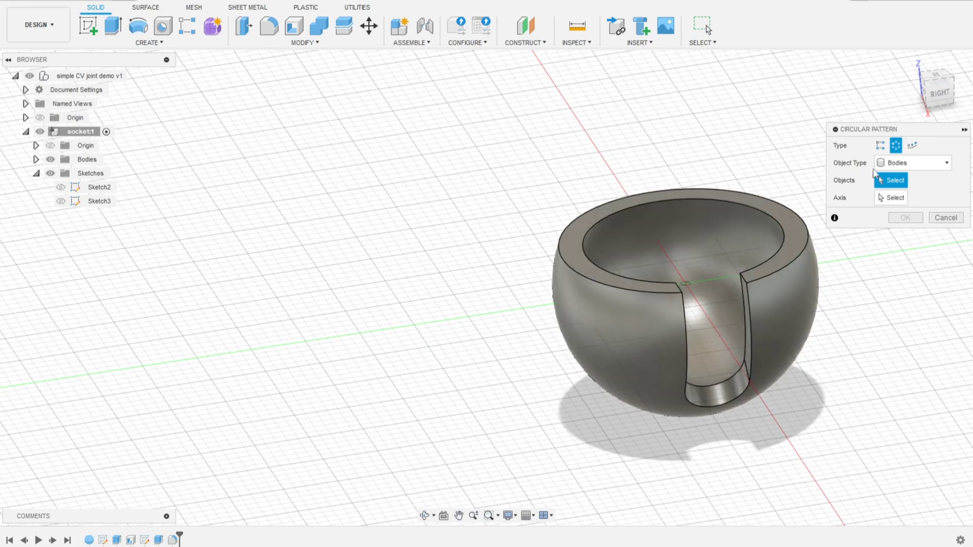
pyautogui.moveTo(740, 348); pyautogui.dragTo(645, 306, button='middle')
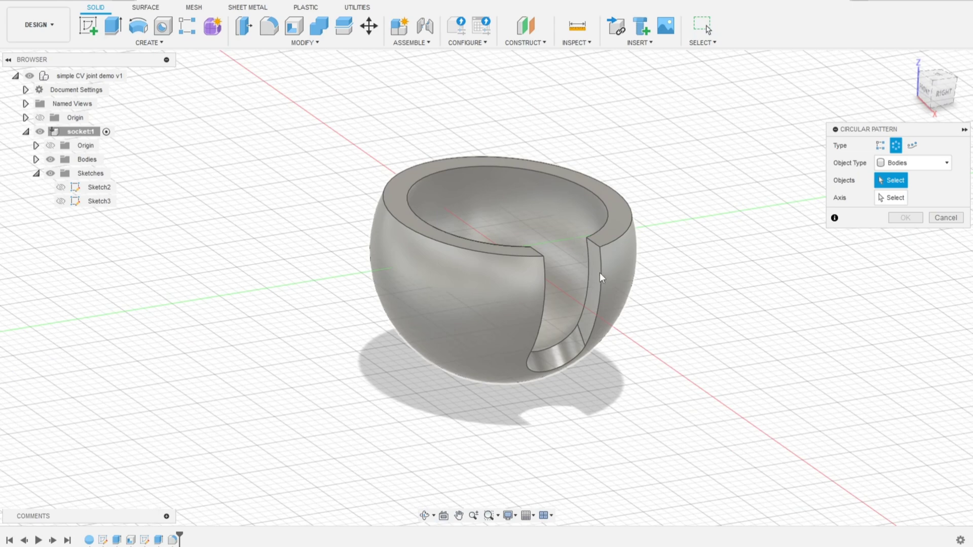
pyautogui.click(912, 163)
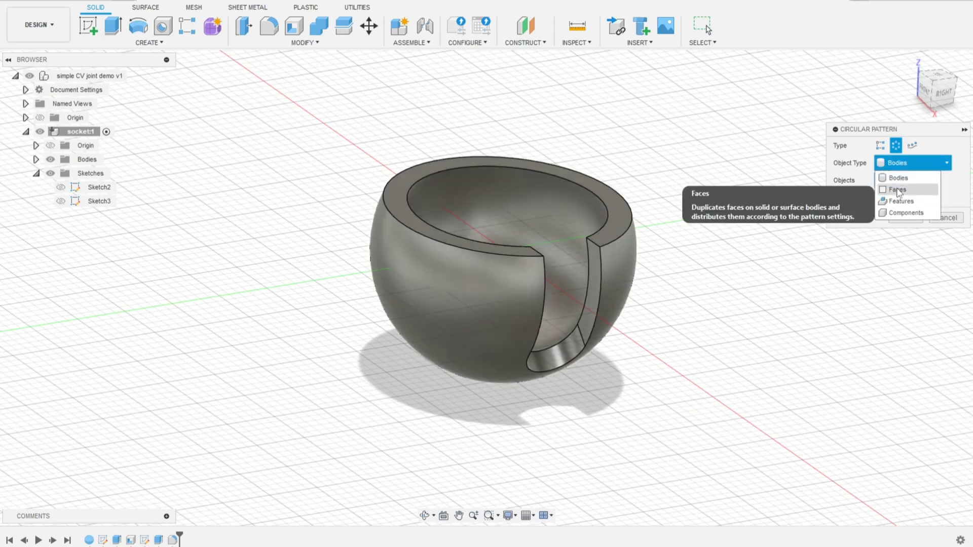
pyautogui.click(896, 190)
pyautogui.click(594, 280)
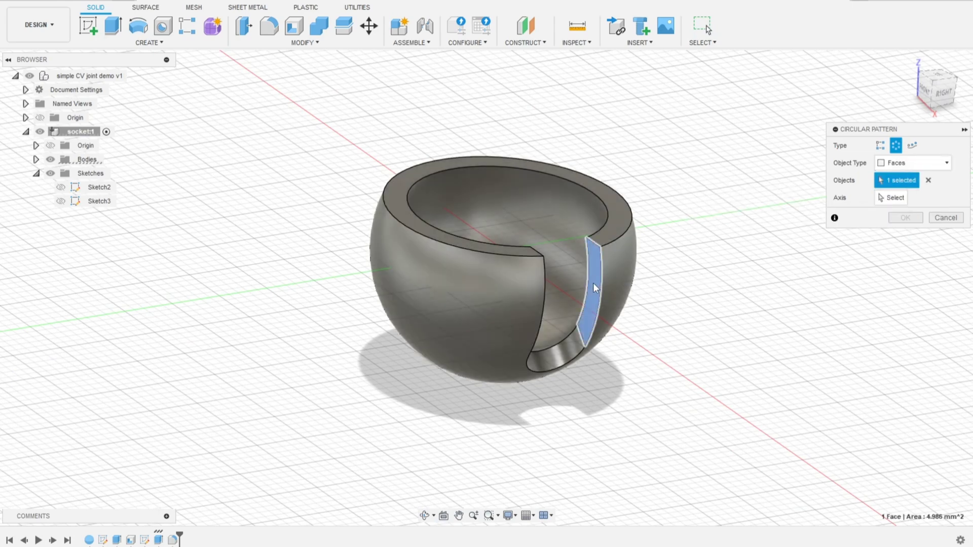
pyautogui.click(564, 355)
pyautogui.keyDown('shift'); pyautogui.moveTo(733, 384); pyautogui.dragTo(681, 377, button='middle'); pyautogui.keyUp('shift')
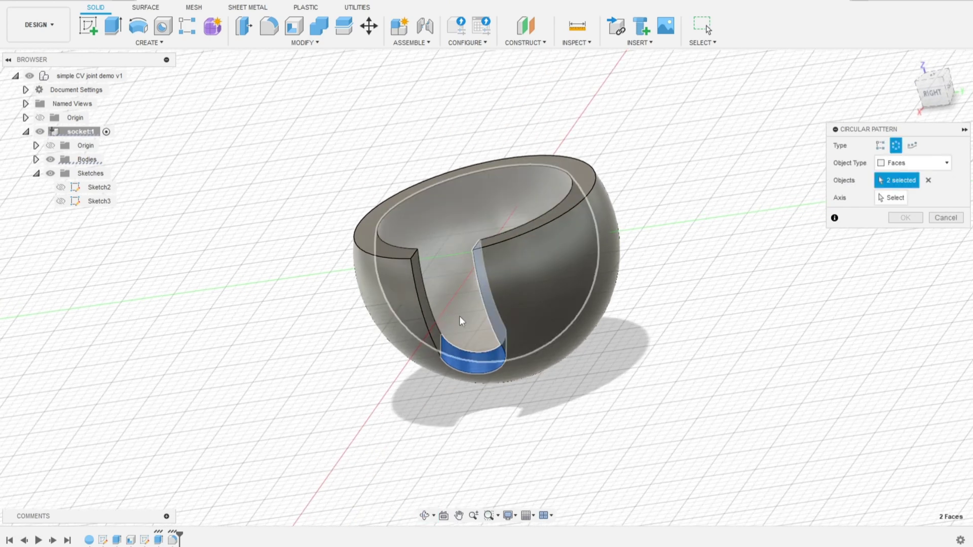
pyautogui.click(424, 308)
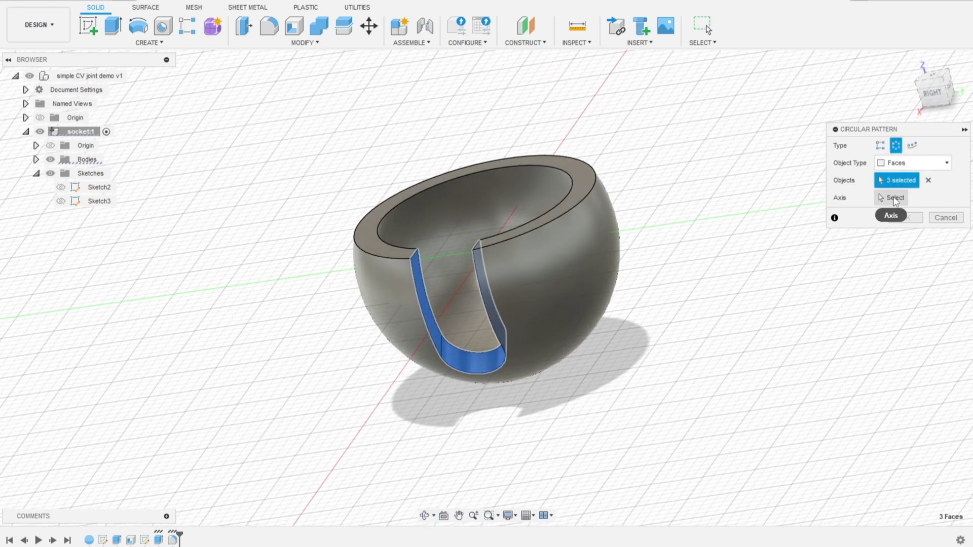
# Pattern the slot faces around the socket's central axis with a quantity of 4.
pyautogui.click(894, 198)
pyautogui.click(477, 215)
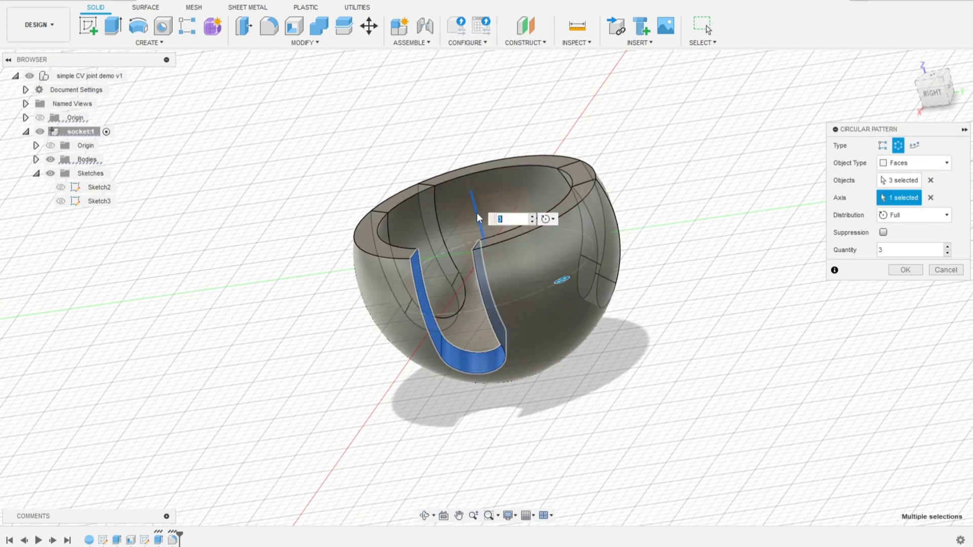
pyautogui.click(894, 250)
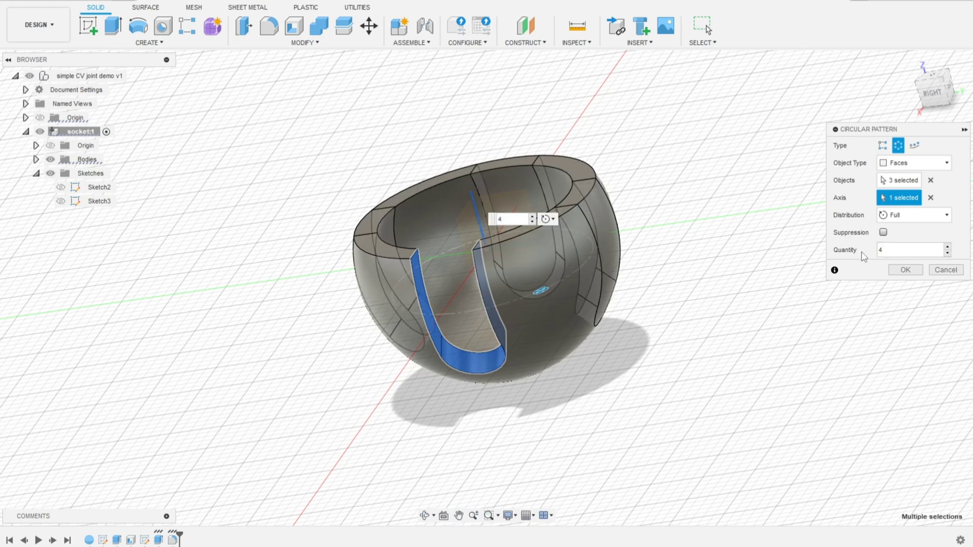
pyautogui.click(905, 270)
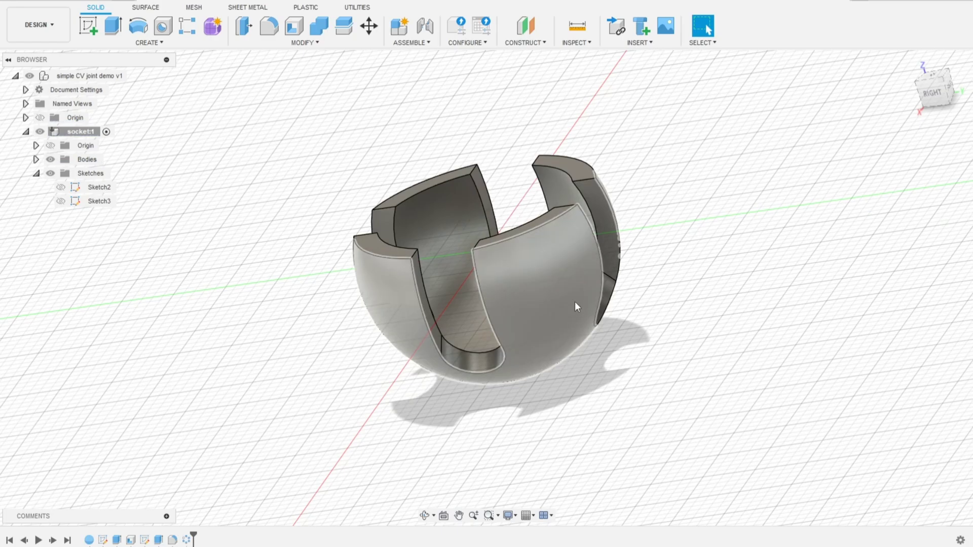
pyautogui.keyDown('shift'); pyautogui.moveTo(543, 294); pyautogui.dragTo(449, 234, button='middle'); pyautogui.keyUp('shift')
# On the XY origin plane, draw a 4 mm center-diameter circle at the origin.
pyautogui.press('Escape')
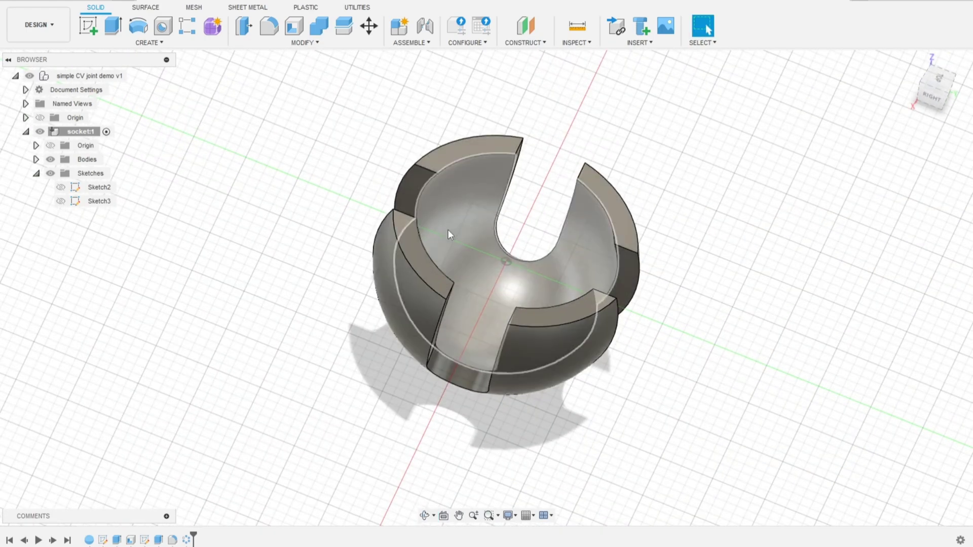
pyautogui.click(89, 31)
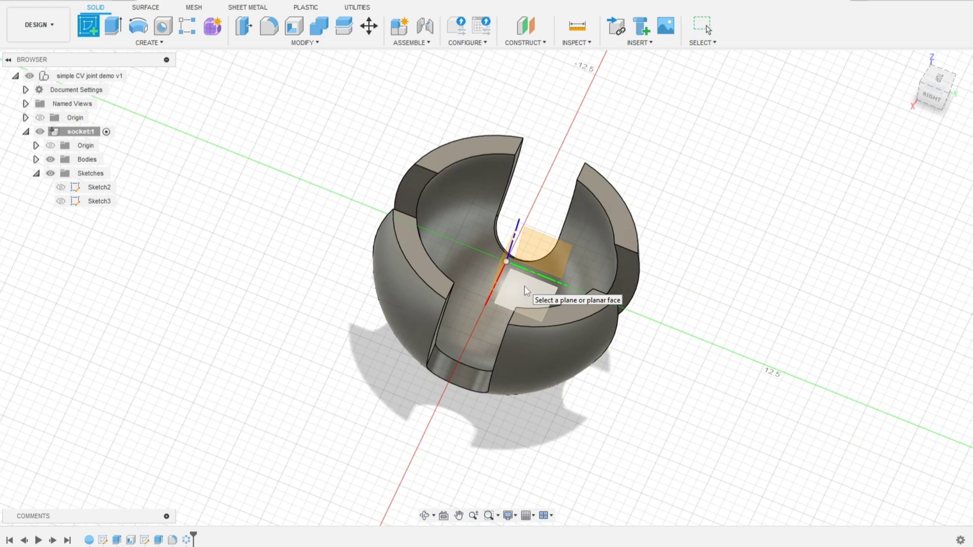
pyautogui.click(523, 287)
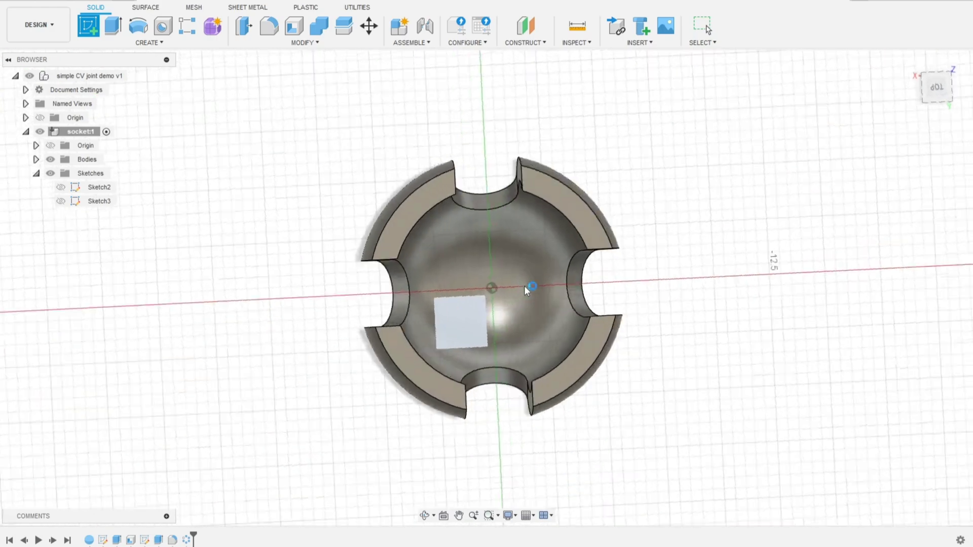
pyautogui.click(138, 25)
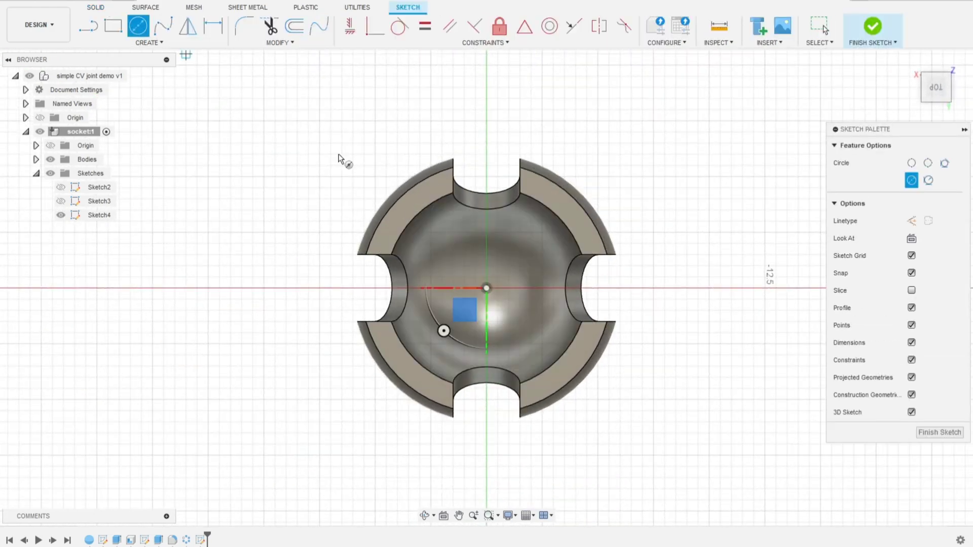
pyautogui.click(486, 288)
pyautogui.write('4')
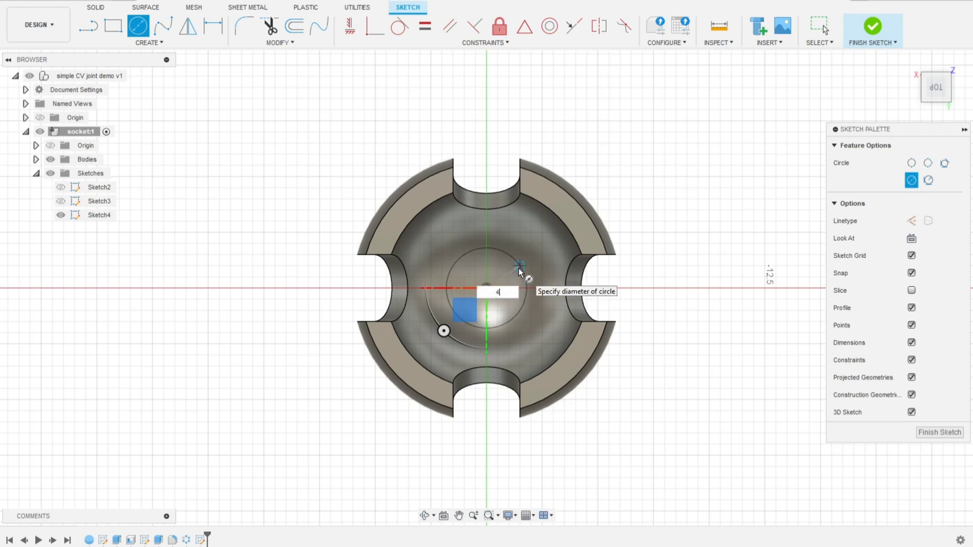
pyautogui.press('Return')
pyautogui.press('Escape')
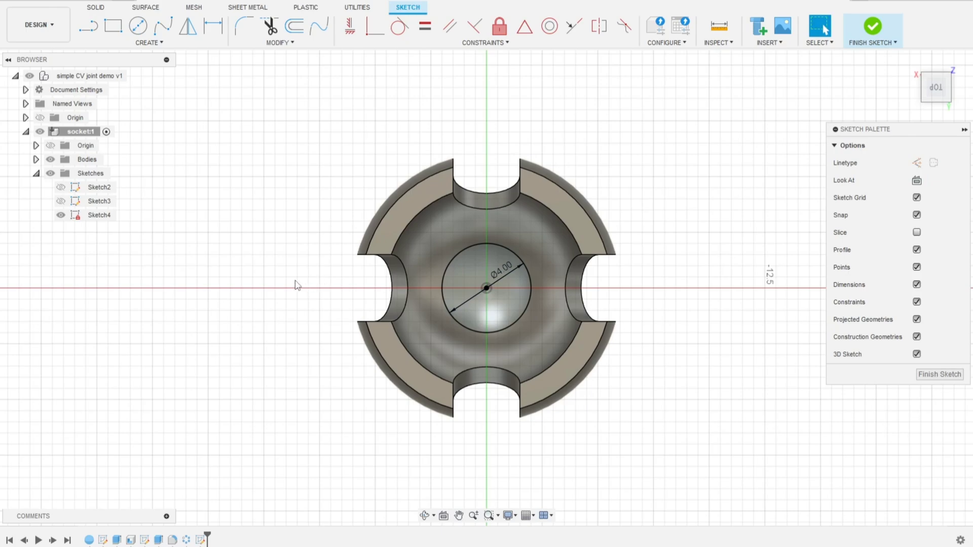
pyautogui.keyDown('shift'); pyautogui.moveTo(297, 285); pyautogui.dragTo(344, 276, button='middle'); pyautogui.keyUp('shift')
pyautogui.click(872, 28)
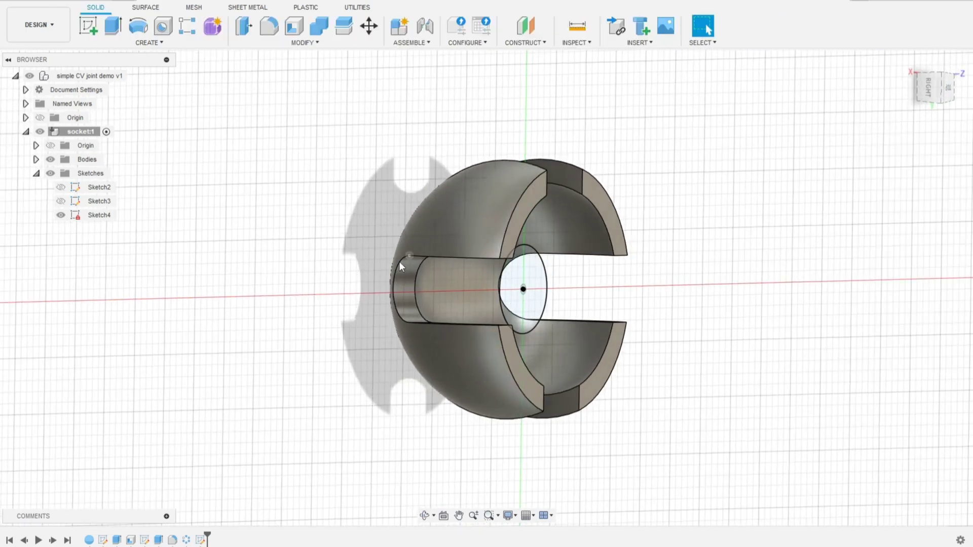
pyautogui.keyDown('shift'); pyautogui.moveTo(399, 261); pyautogui.dragTo(449, 268, button='middle'); pyautogui.keyUp('shift')
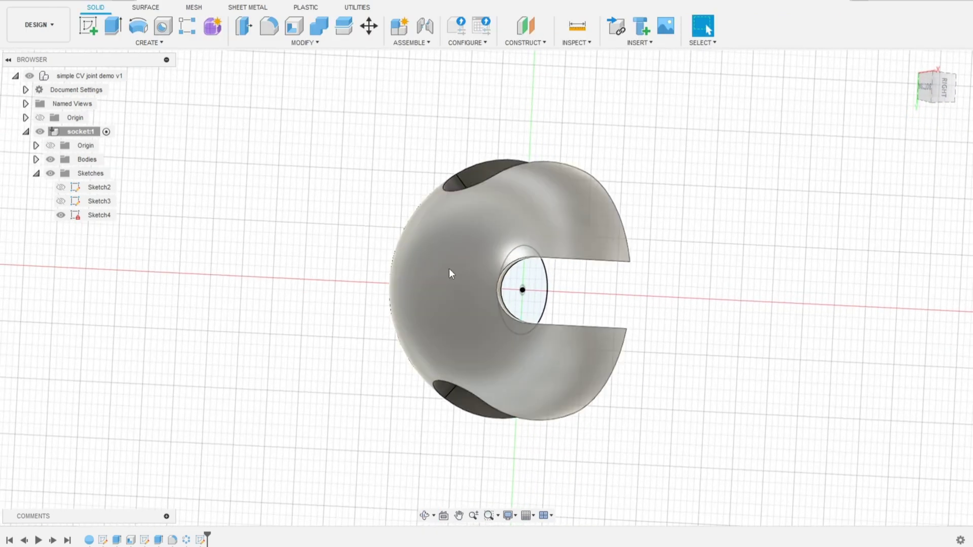
pyautogui.click(116, 31)
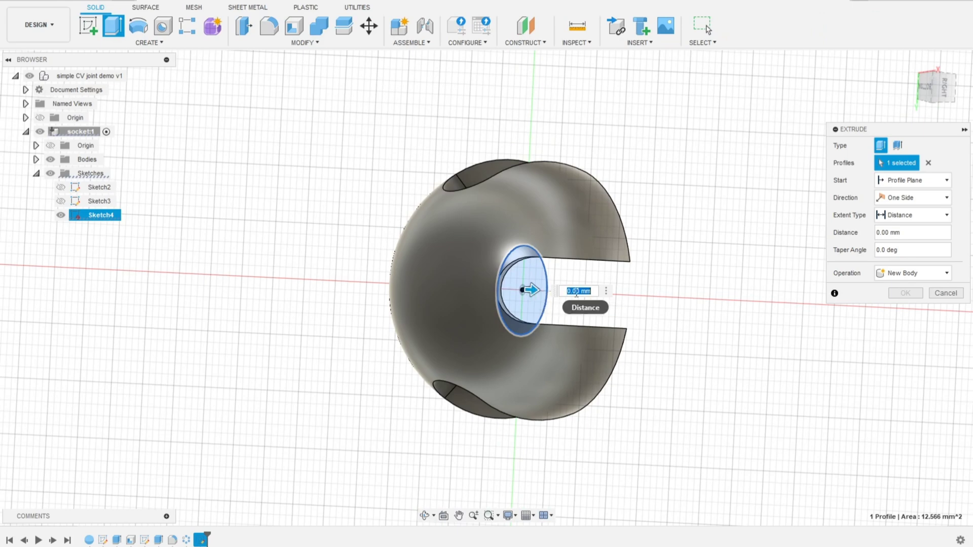
pyautogui.moveTo(524, 289); pyautogui.dragTo(71, 289)
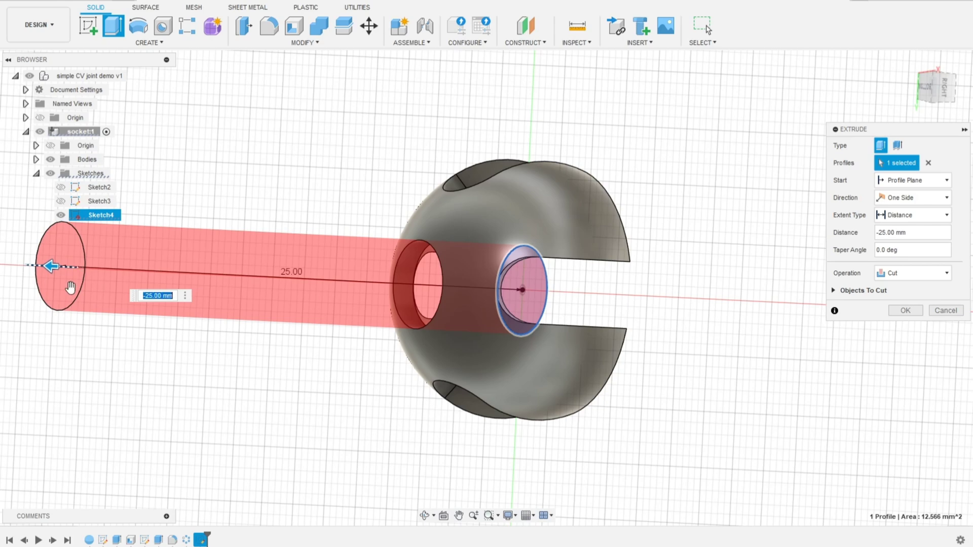
pyautogui.click(914, 273)
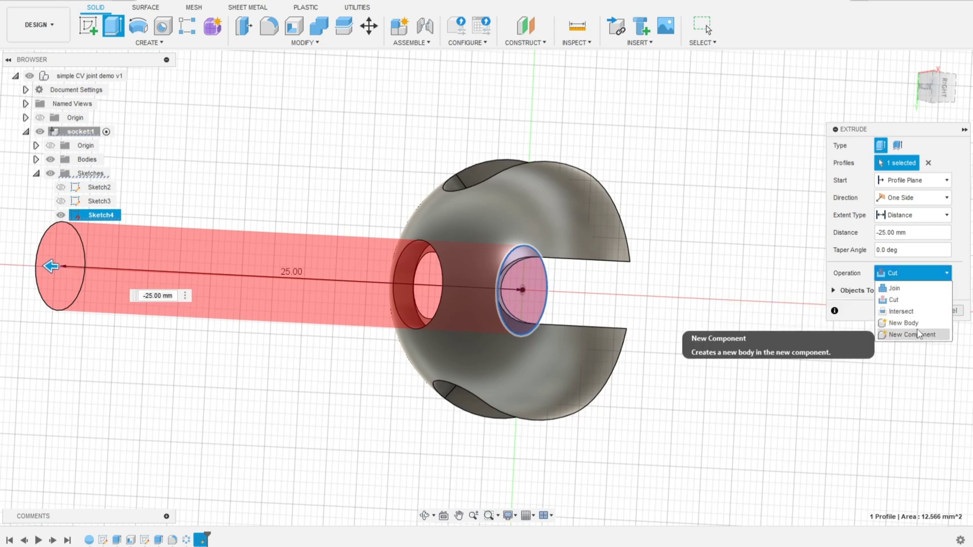
pyautogui.click(904, 323)
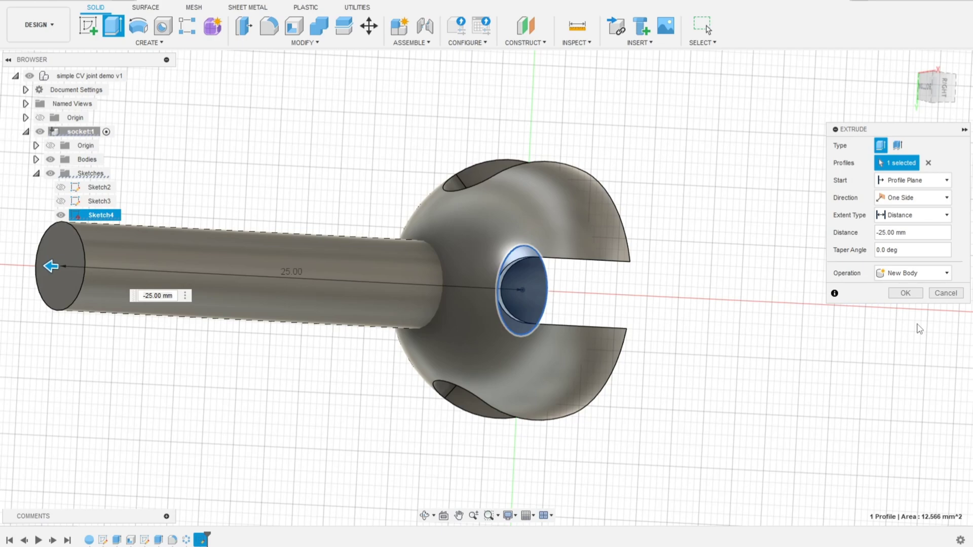
pyautogui.click(906, 294)
pyautogui.keyDown('shift'); pyautogui.moveTo(691, 302); pyautogui.dragTo(522, 302, button='middle'); pyautogui.keyUp('shift')
pyautogui.click(509, 300)
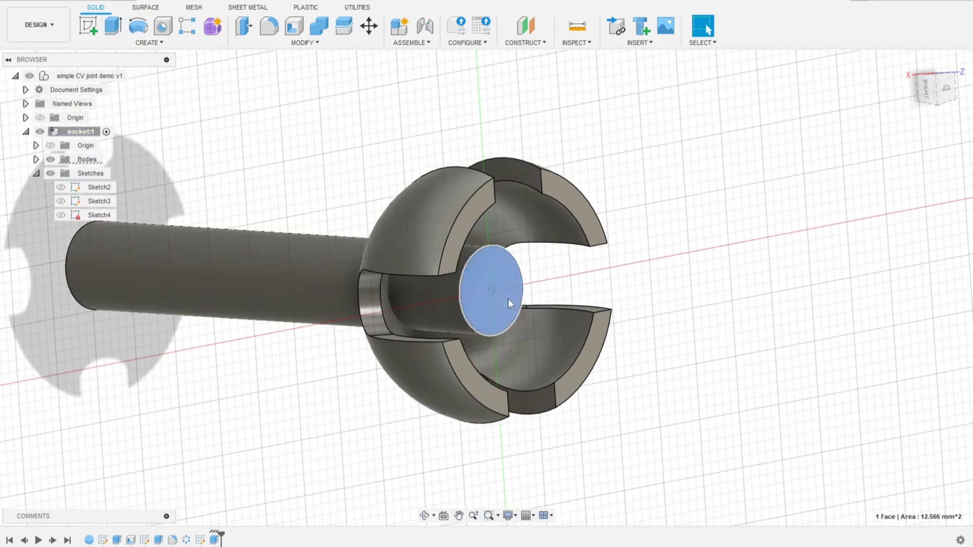
pyautogui.press('Delete')
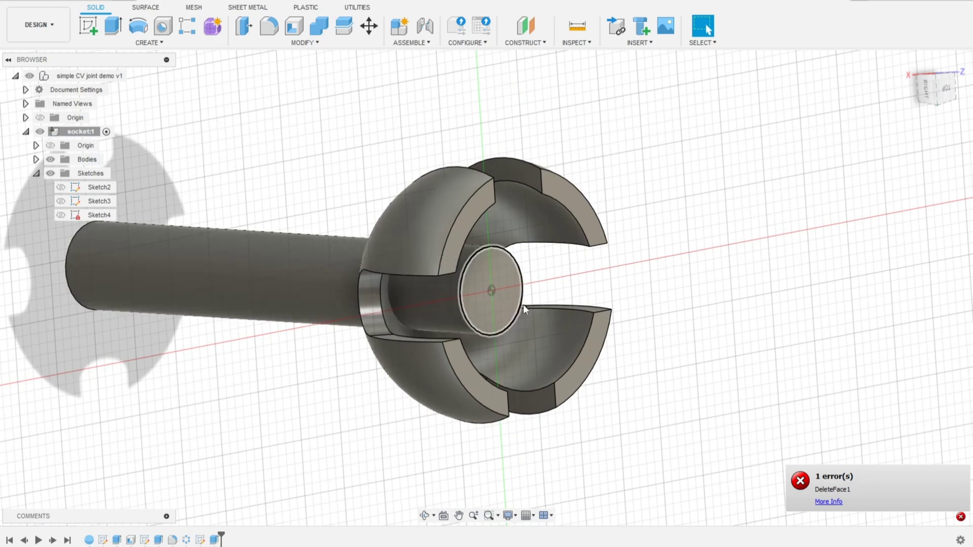
pyautogui.hotkey('ctrl', 'z')
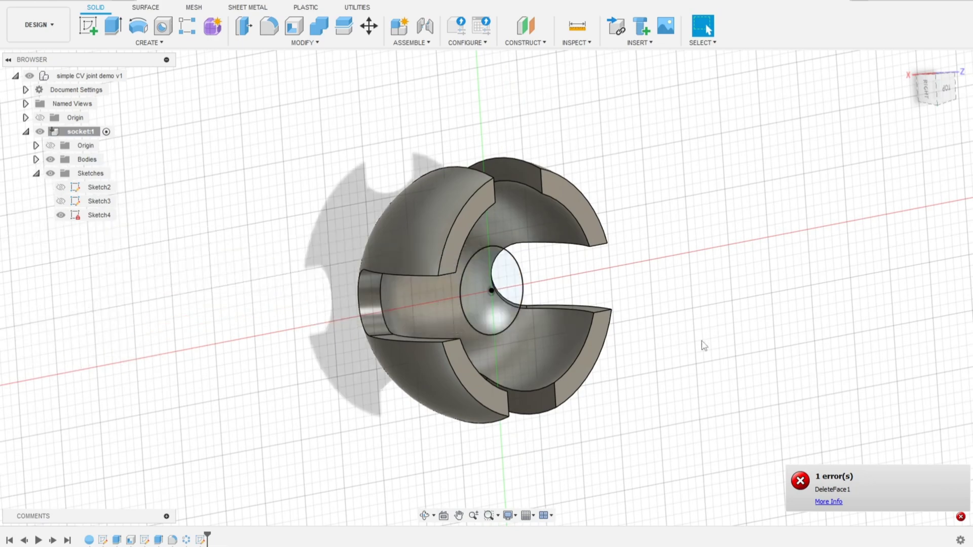
pyautogui.moveTo(462, 302)
pyautogui.keyDown('shift'); pyautogui.mouseDown(button='middle')
pyautogui.moveTo(487, 304)
pyautogui.moveTo(476, 306)
pyautogui.mouseUp(button='middle'); pyautogui.keyUp('shift')
pyautogui.click(554, 283)
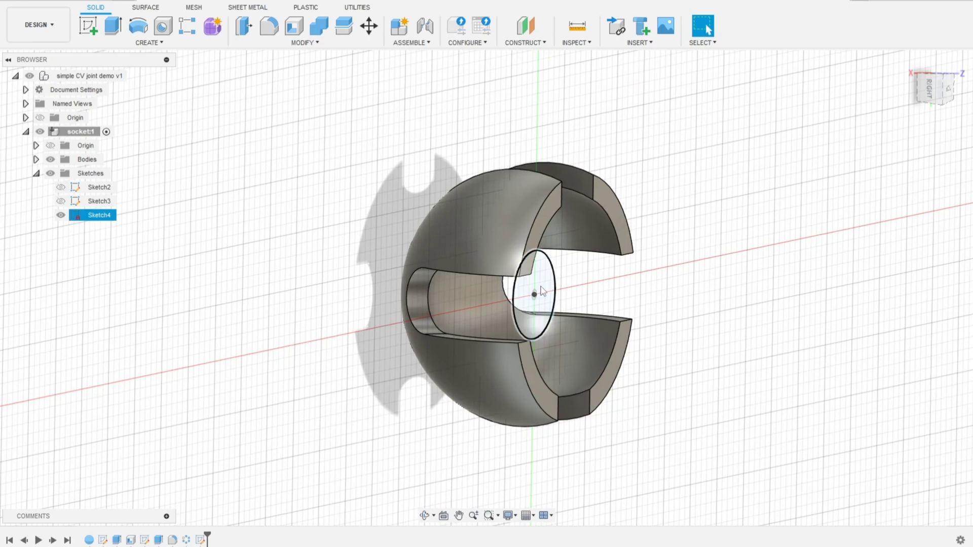
# Extrude the 4 mm circle 25 mm out the back of the socket as a joined shaft.
pyautogui.click(538, 293)
pyautogui.press('e')
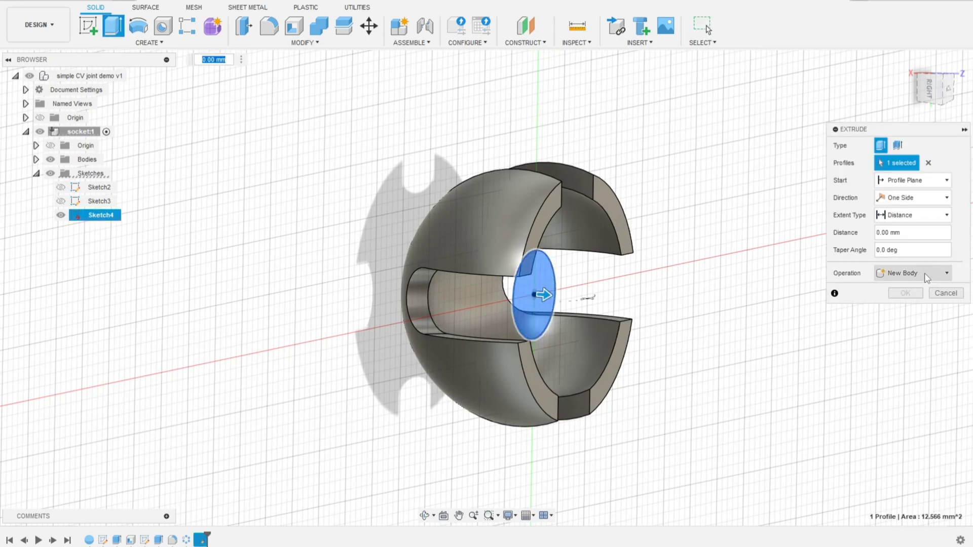
pyautogui.click(927, 278)
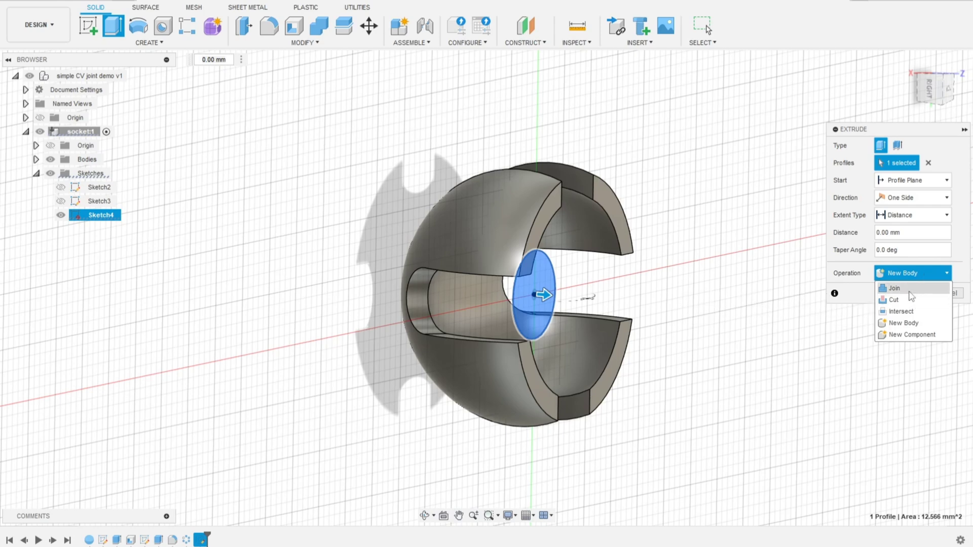
pyautogui.click(894, 288)
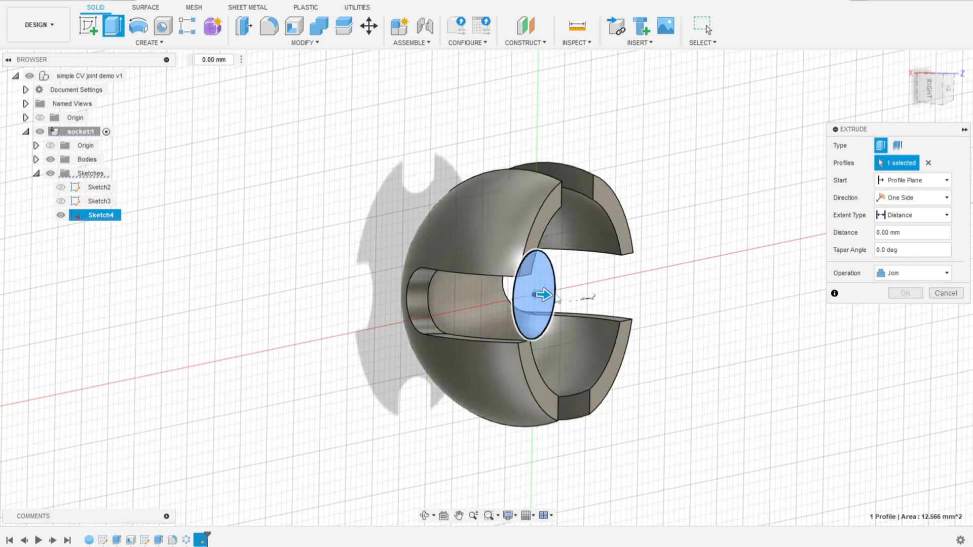
pyautogui.moveTo(543, 295); pyautogui.dragTo(55, 259)
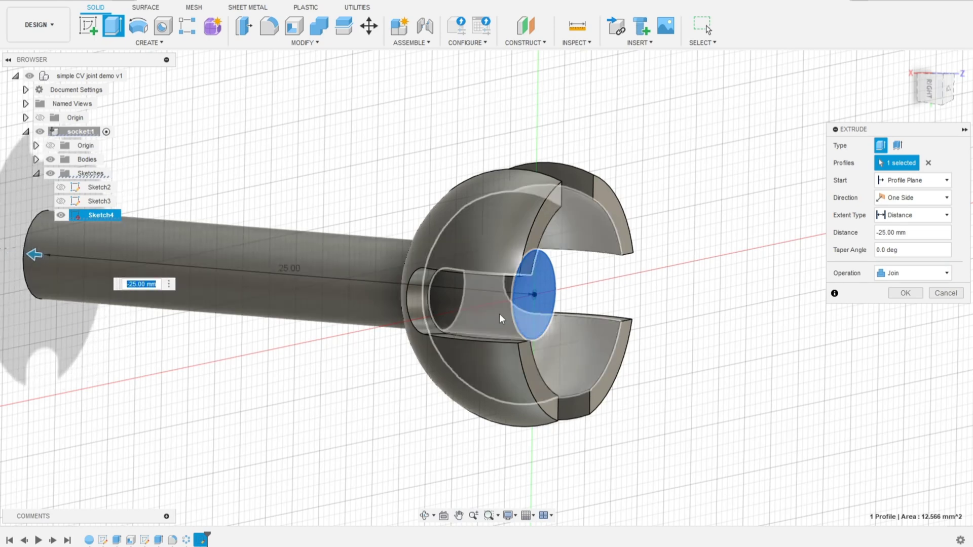
pyautogui.click(905, 292)
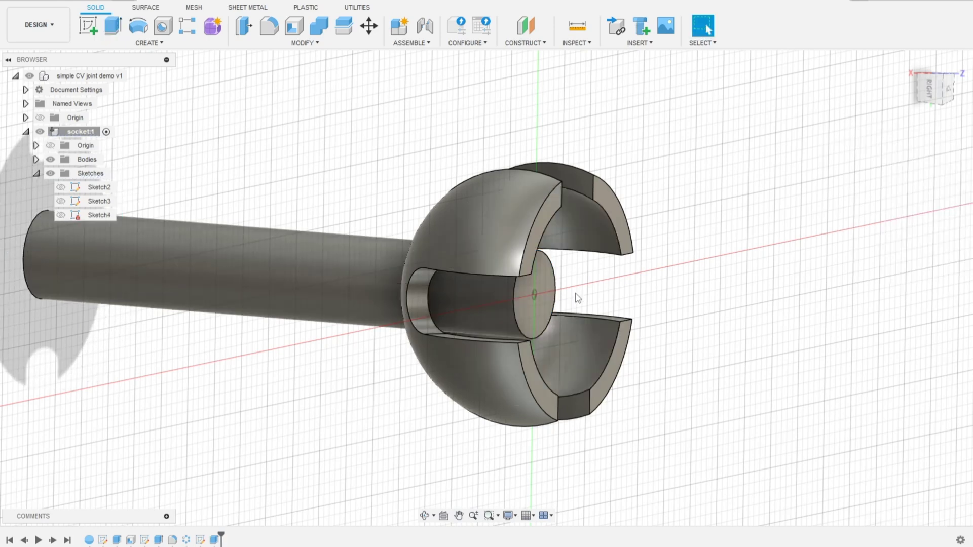
# Delete the leftover inner cylinder face so the socket becomes a single body.
pyautogui.click(483, 306)
pyautogui.press('Delete')
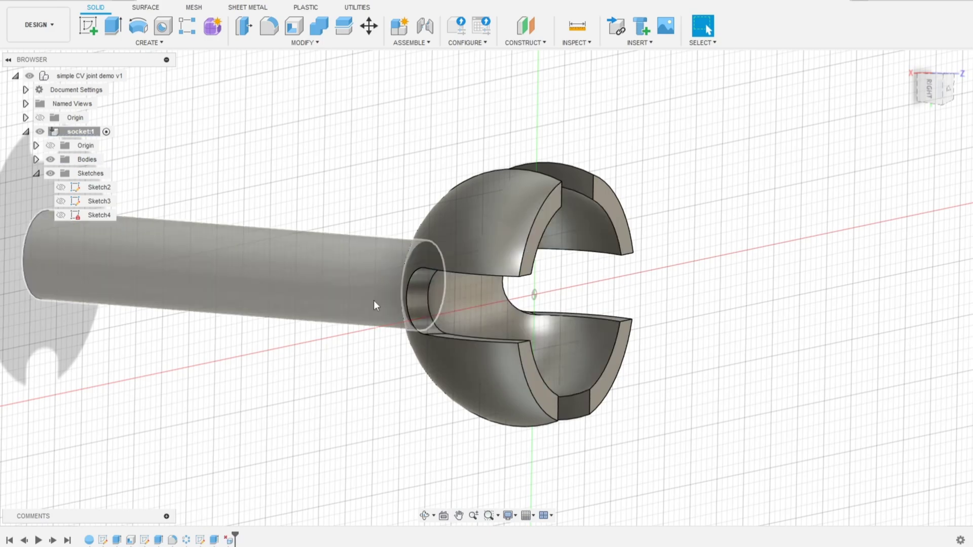
pyautogui.keyDown('shift'); pyautogui.moveTo(373, 300); pyautogui.dragTo(314, 305, button='middle'); pyautogui.keyUp('shift')
pyautogui.scroll(-3, 394, 284)
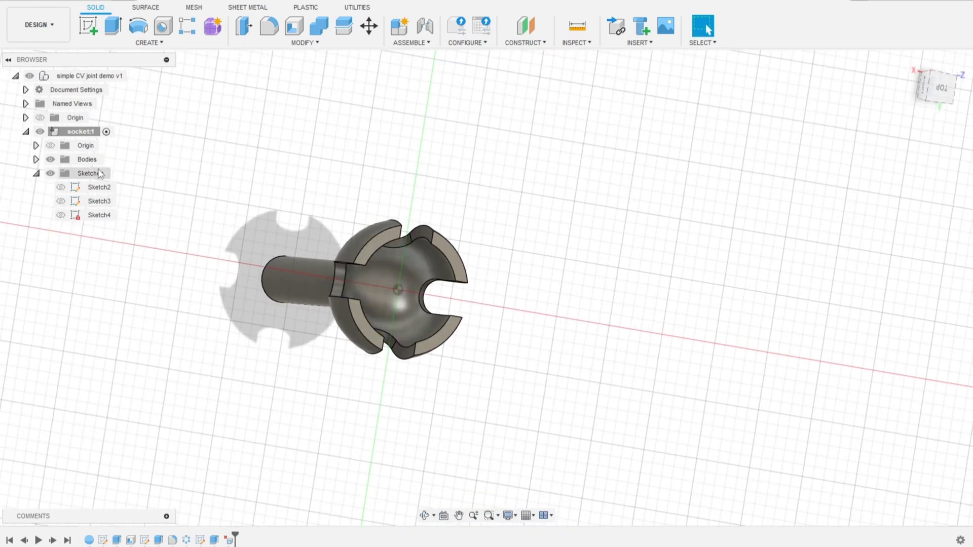
# Activate the top-level design, create a new component named pin, and expand pin:1.
pyautogui.doubleClick(129, 77)
pyautogui.click(512, 141)
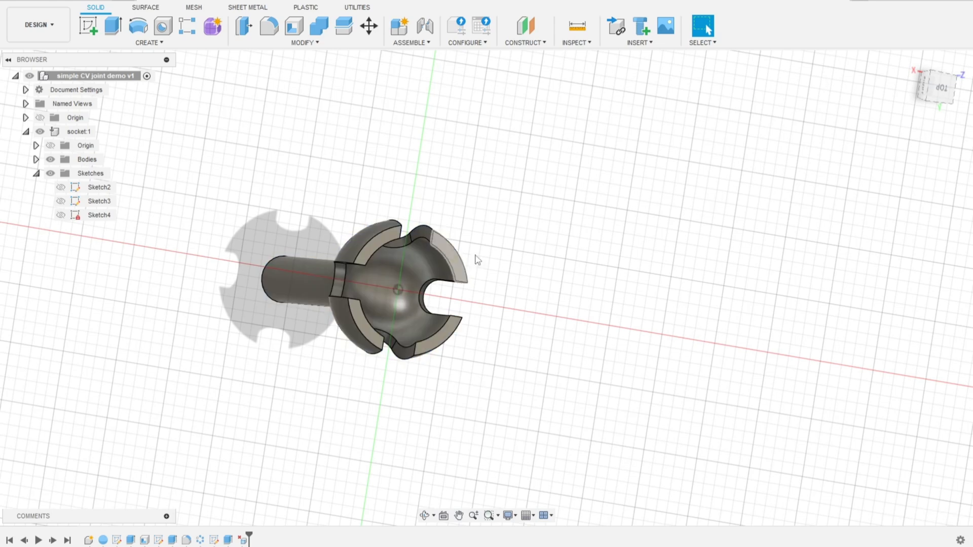
pyautogui.scroll(-2, 514, 319)
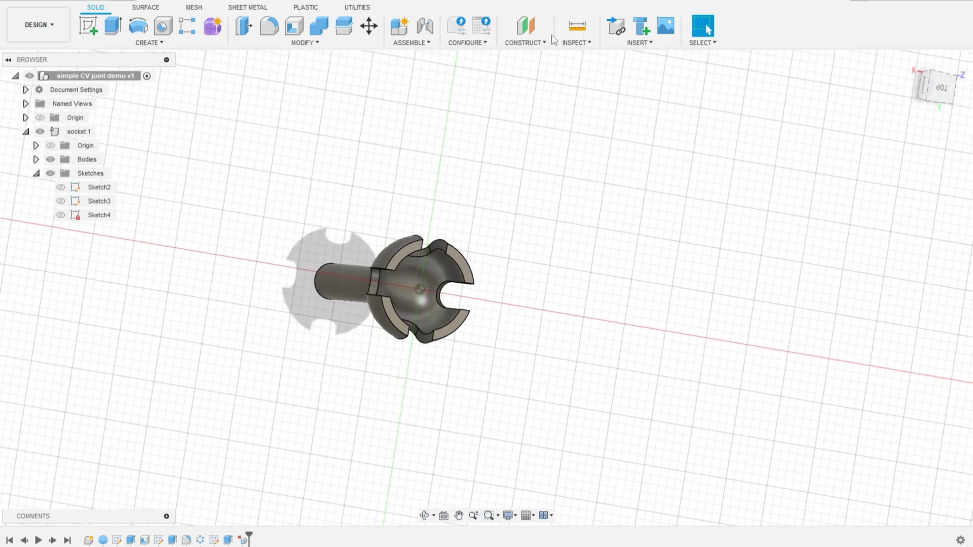
pyautogui.click(400, 25)
pyautogui.click(844, 200)
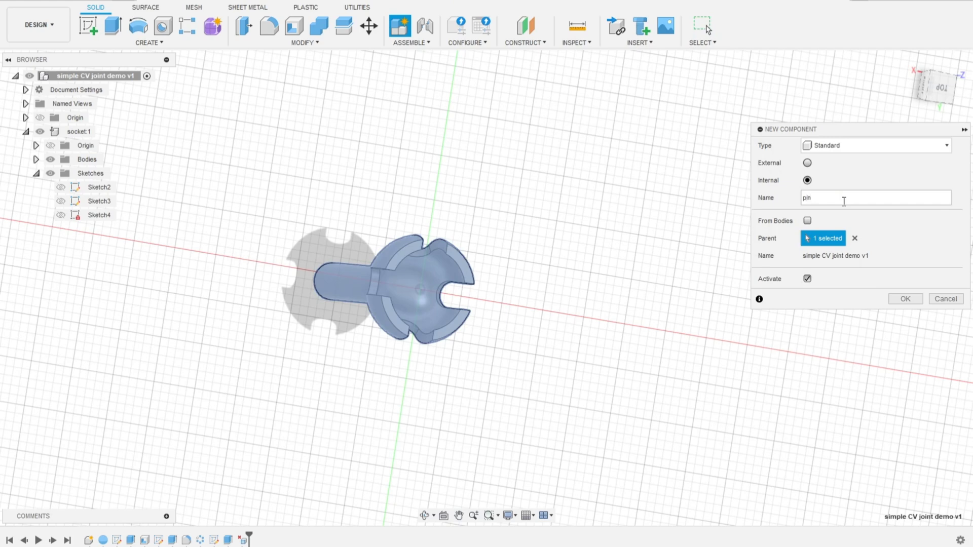
pyautogui.press('Return')
pyautogui.scroll(-1, 846, 205)
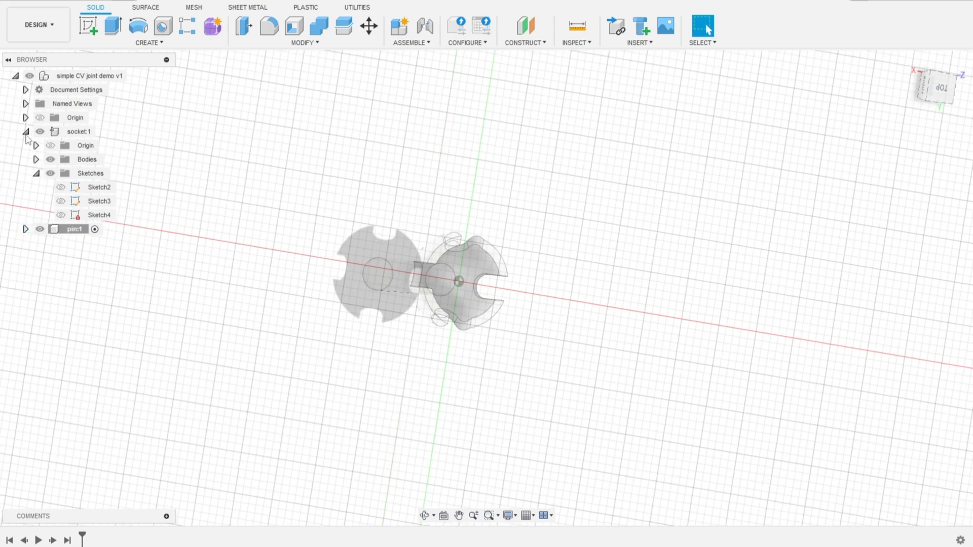
pyautogui.click(25, 229)
# Pan, orbit and zoom toward the socket, then start the Sphere tool in the pin component.
pyautogui.moveTo(319, 325); pyautogui.dragTo(468, 422, button='middle')
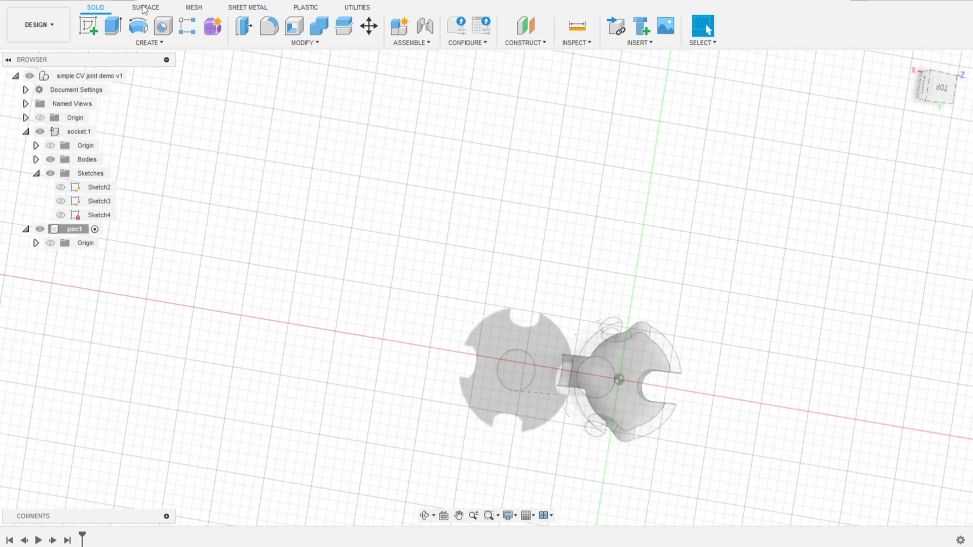
pyautogui.keyDown('shift'); pyautogui.moveTo(595, 414); pyautogui.dragTo(612, 423, button='middle'); pyautogui.keyUp('shift')
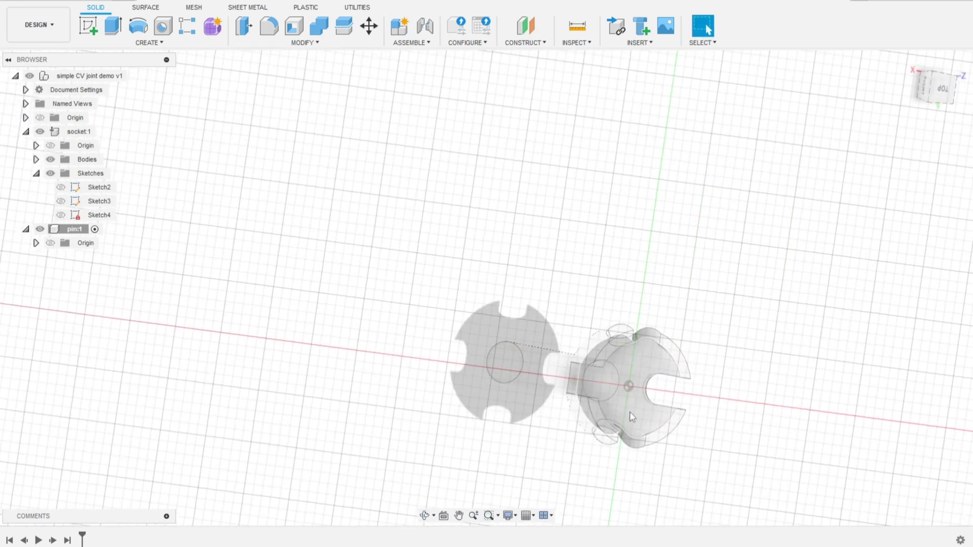
pyautogui.scroll(6, 632, 417)
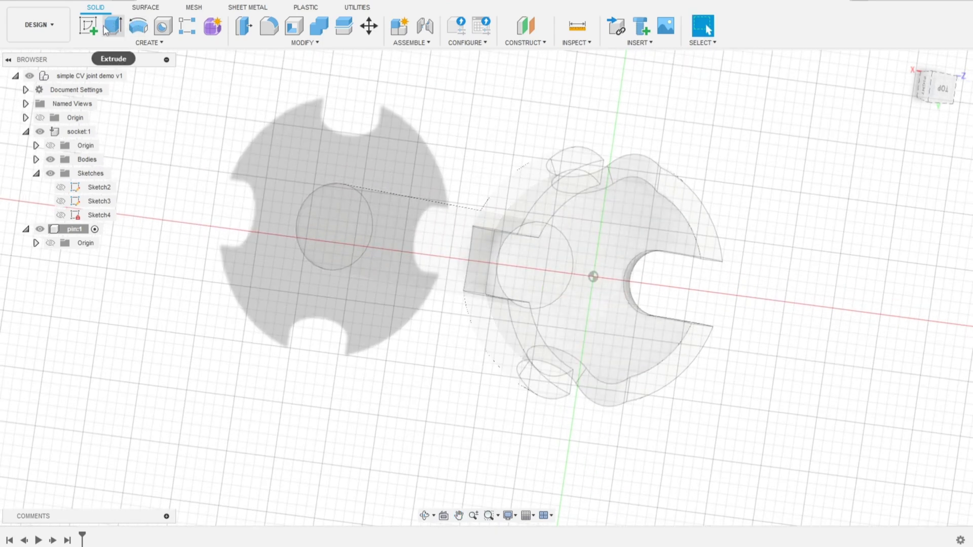
pyautogui.click(137, 43)
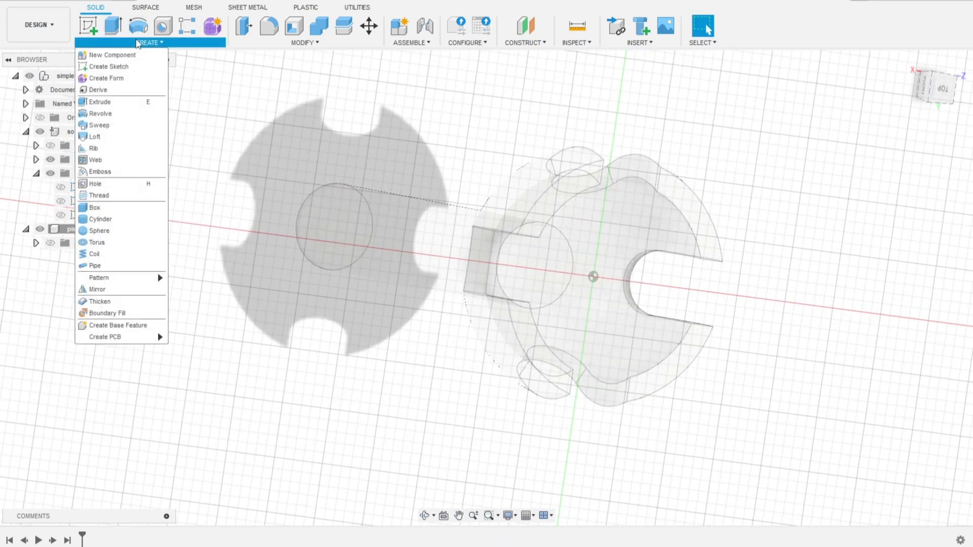
pyautogui.click(112, 230)
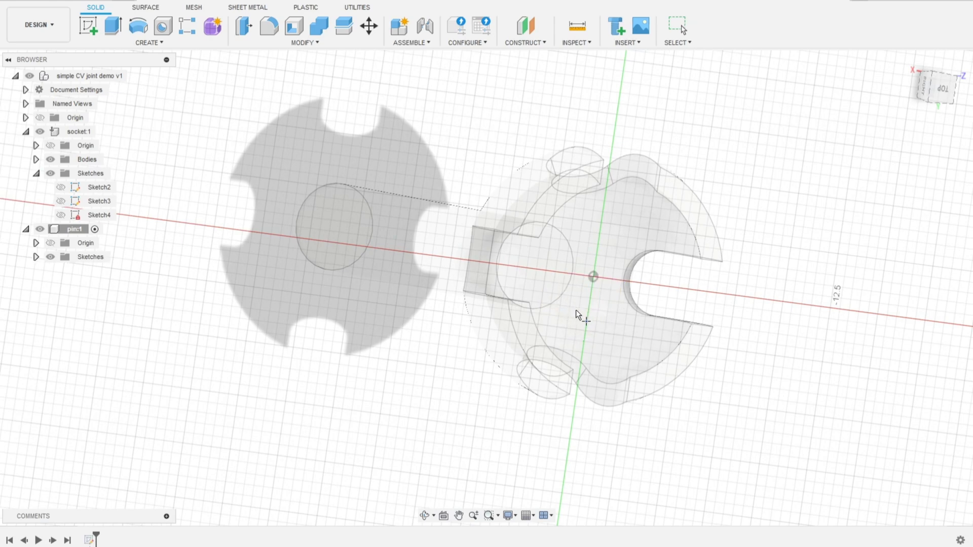
# Create a 9.6 mm diameter sphere centred at the origin, then orbit to a side view.
pyautogui.click(593, 277)
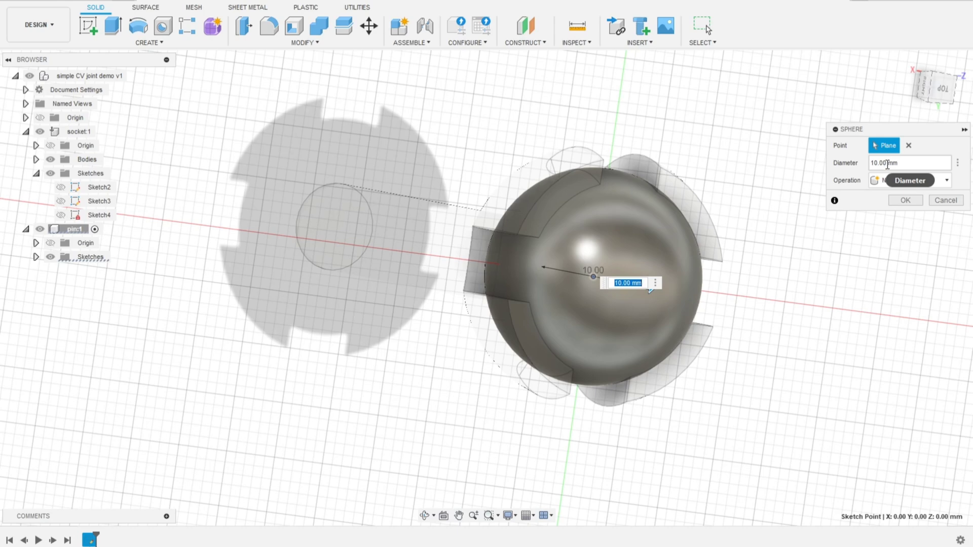
pyautogui.moveTo(887, 163); pyautogui.dragTo(870, 169)
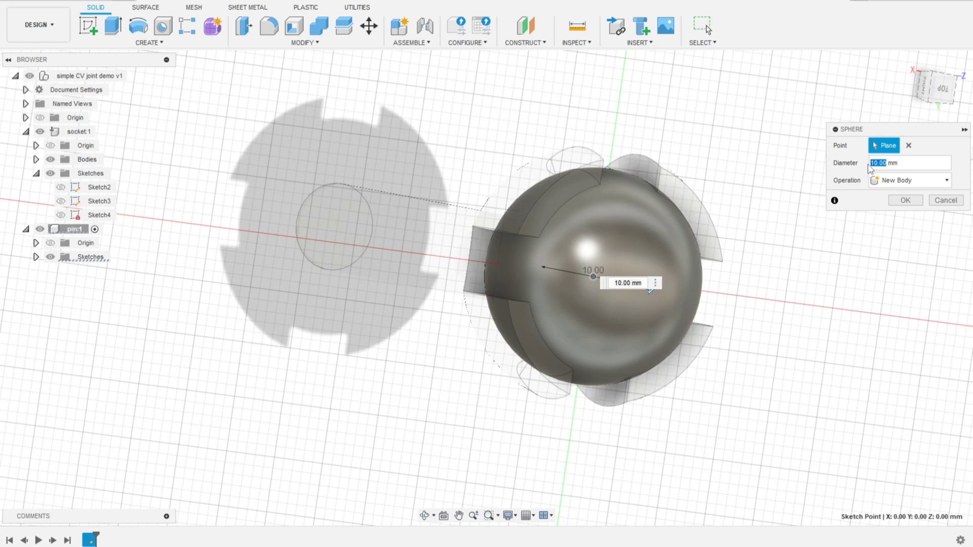
pyautogui.write('9.6')
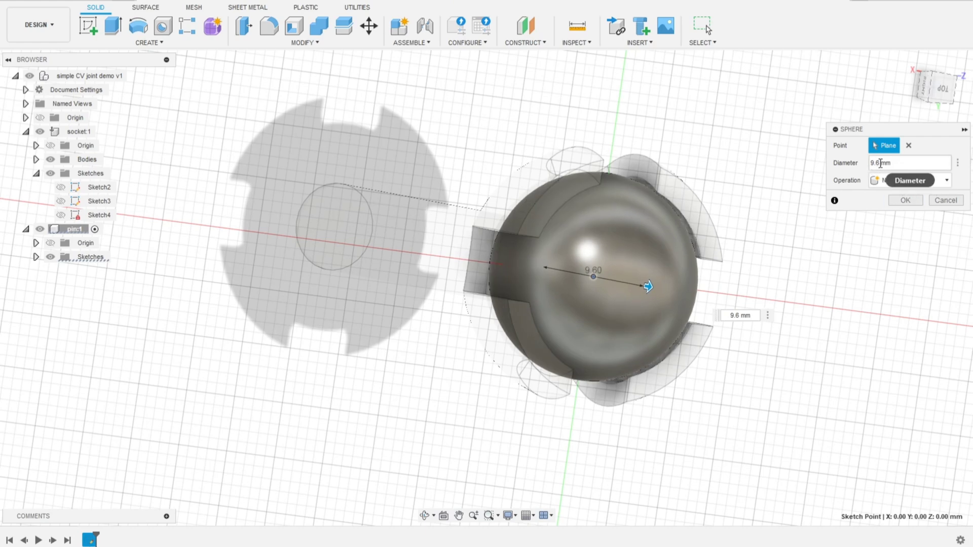
pyautogui.click(905, 201)
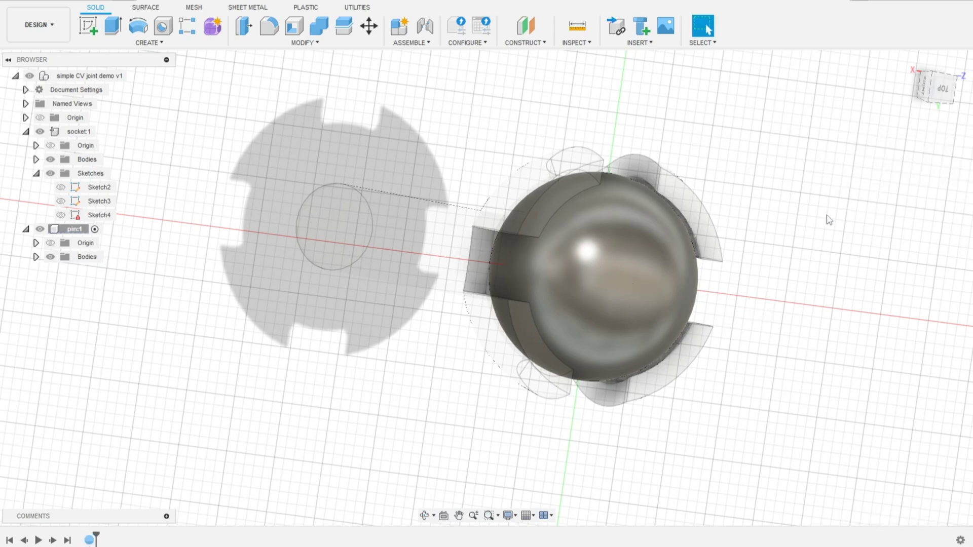
pyautogui.scroll(2, 544, 250)
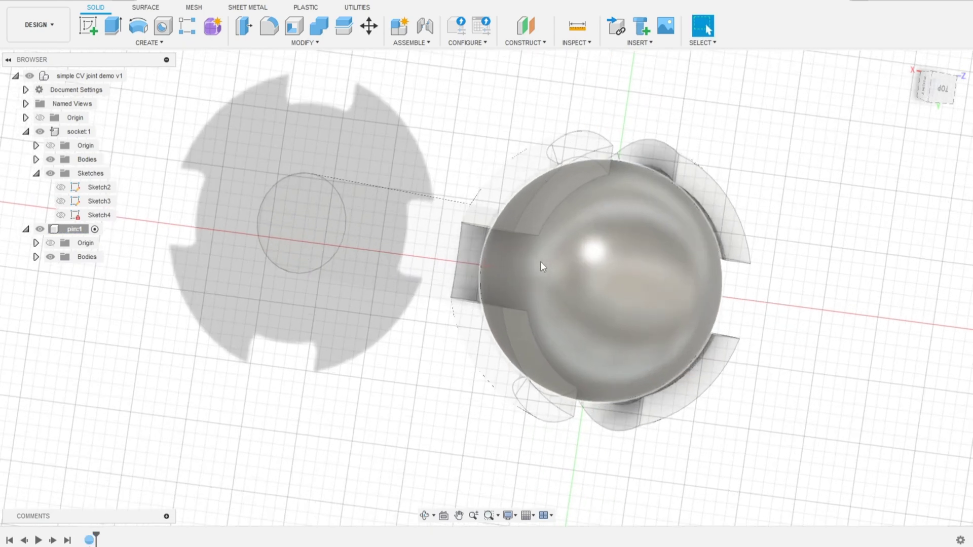
pyautogui.scroll(1, 507, 279)
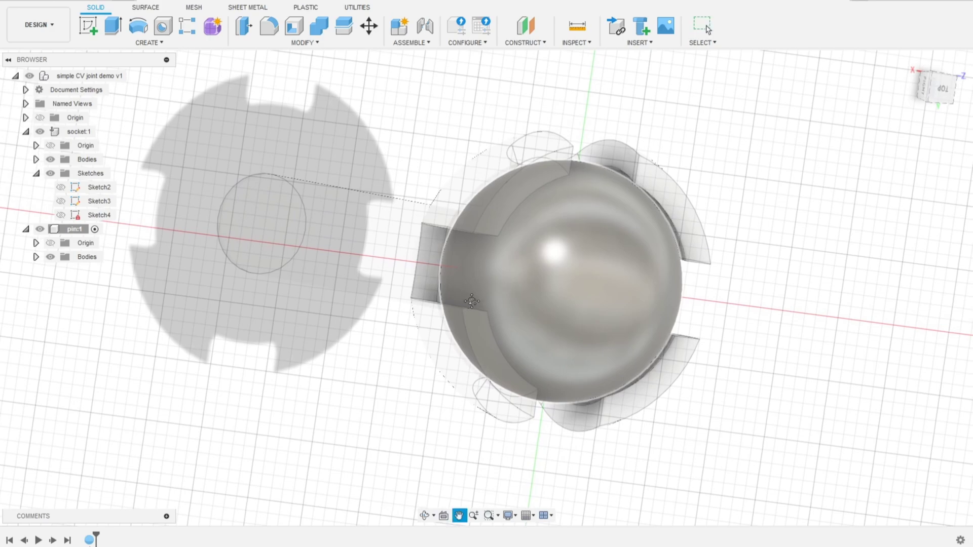
pyautogui.scroll(-1, 455, 289)
pyautogui.keyDown('shift'); pyautogui.moveTo(455, 288); pyautogui.dragTo(496, 288, button='middle'); pyautogui.keyUp('shift')
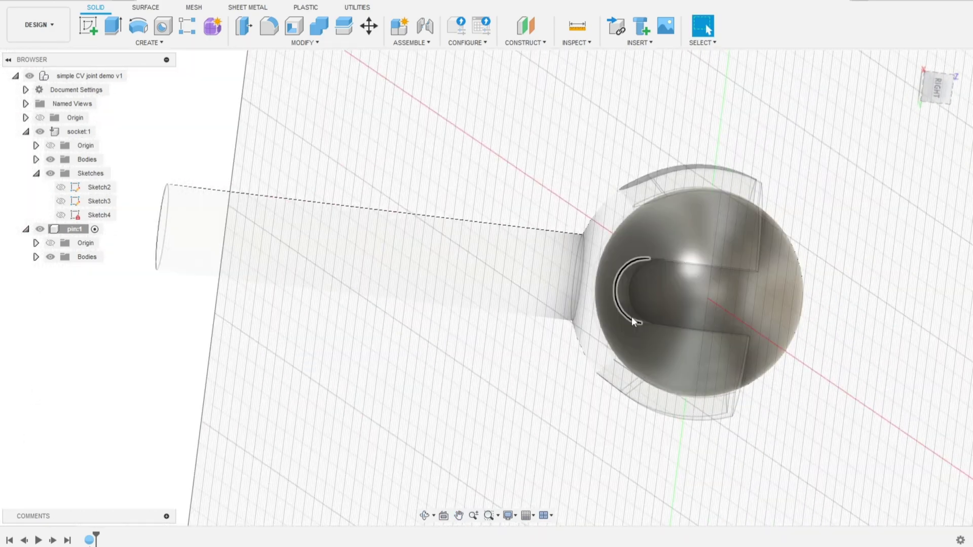
# On the side-facing origin plane, draw a 2.5 mm center-diameter circle at the origin.
pyautogui.click(89, 30)
pyautogui.click(714, 321)
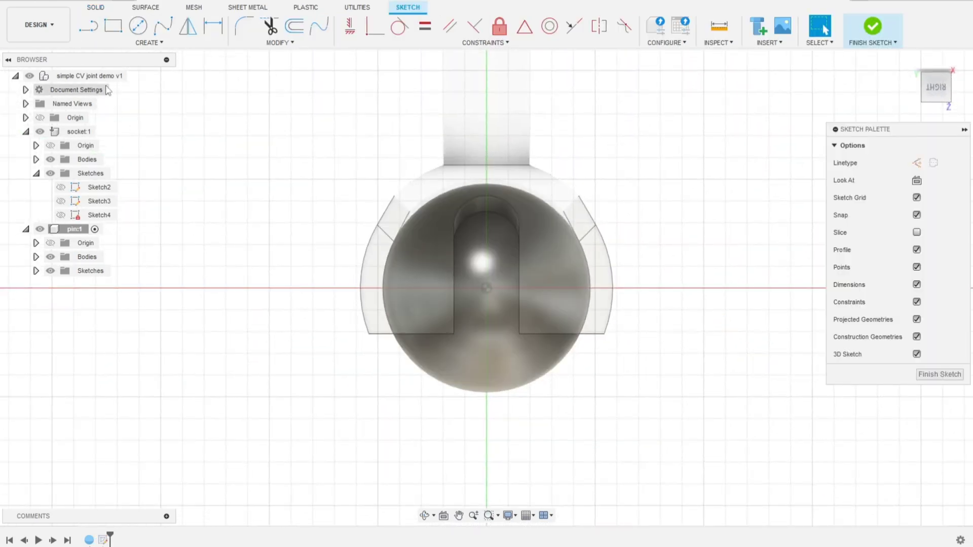
pyautogui.click(138, 26)
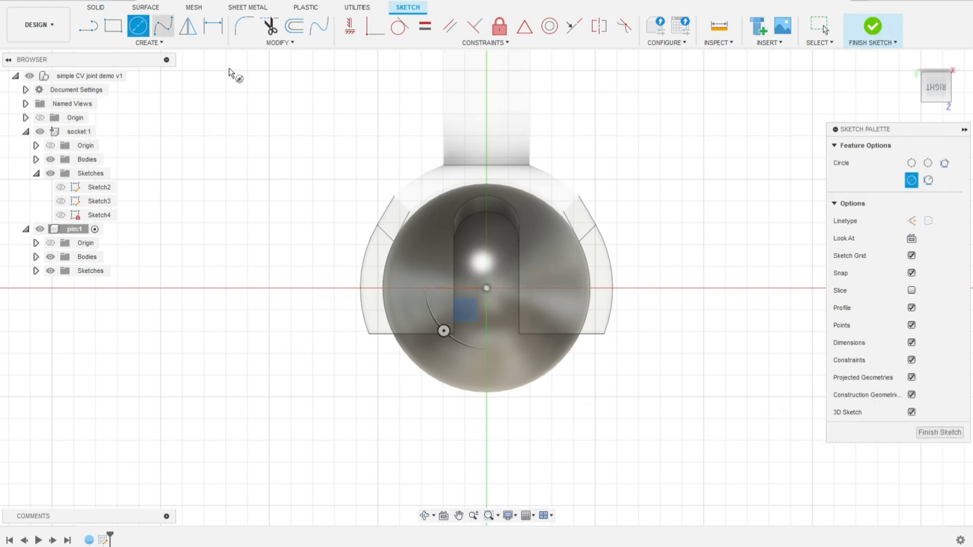
pyautogui.scroll(-3, 459, 276)
pyautogui.scroll(5, 466, 279)
pyautogui.scroll(3, 489, 290)
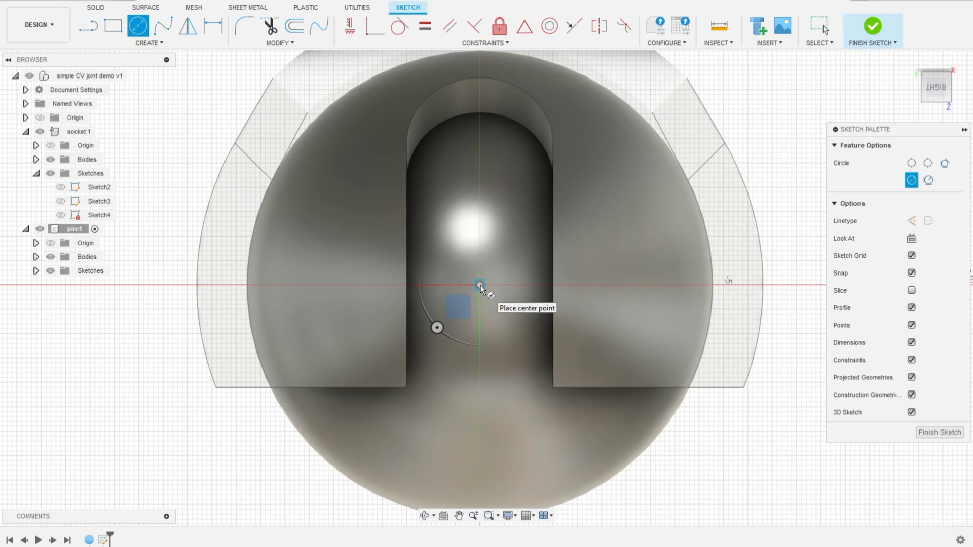
pyautogui.click(480, 285)
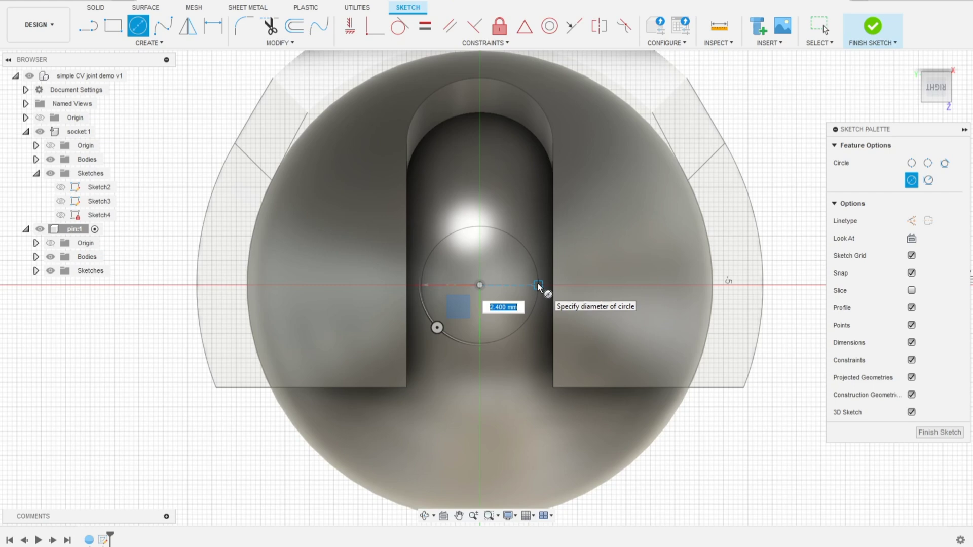
pyautogui.write('2.5')
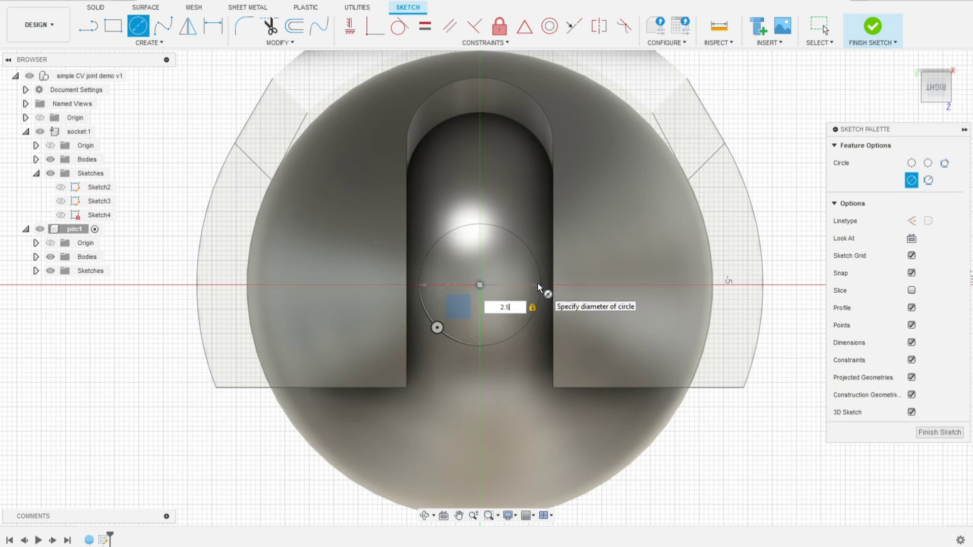
pyautogui.press('Return')
pyautogui.press('Escape')
# Orbit to a tilted view, select the 2.5 mm circle and finish the sketch.
pyautogui.scroll(-4, 500, 343)
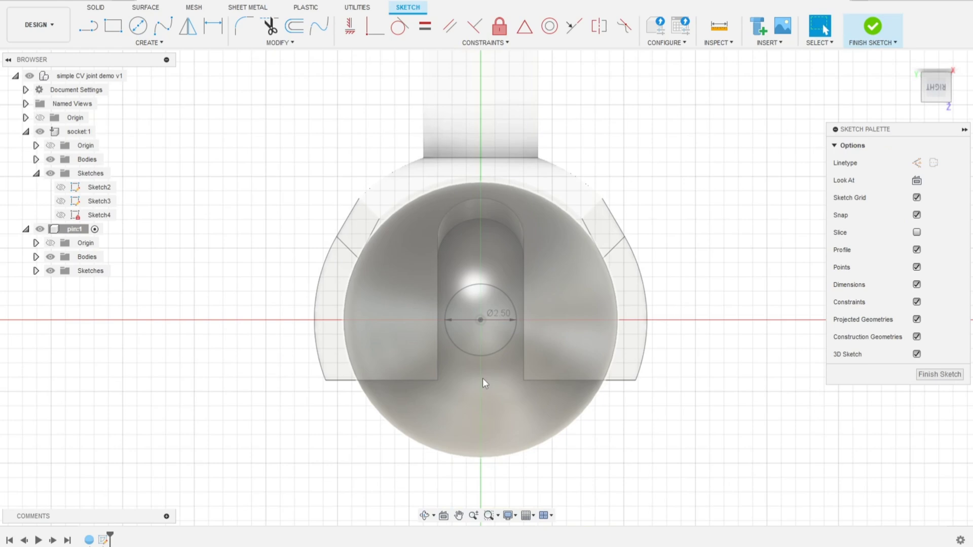
pyautogui.keyDown('shift'); pyautogui.moveTo(482, 378); pyautogui.dragTo(476, 432, button='middle'); pyautogui.keyUp('shift')
pyautogui.click(471, 437)
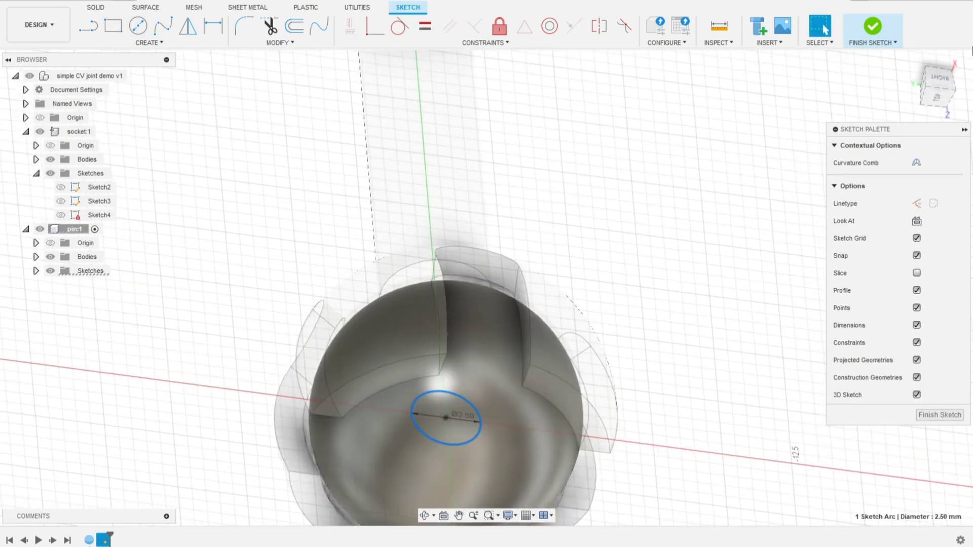
pyautogui.click(880, 26)
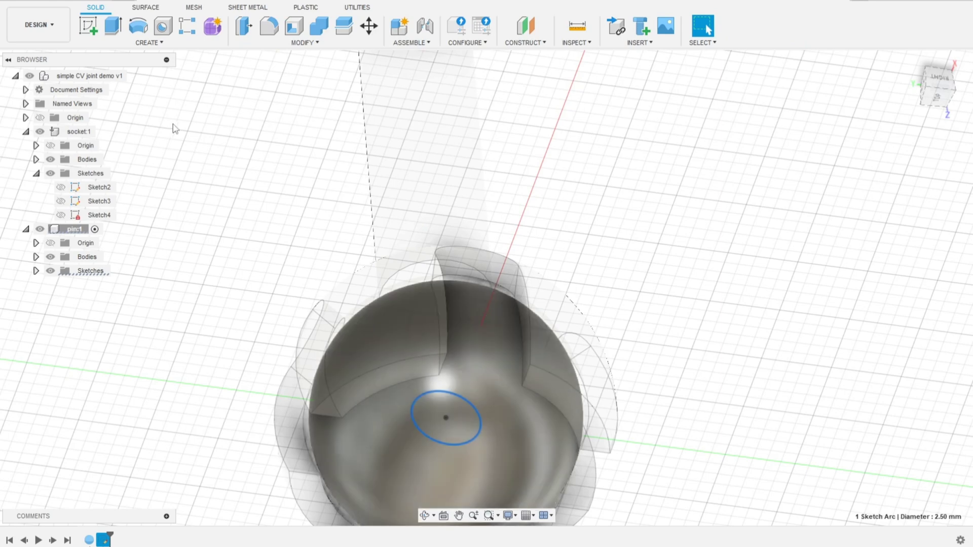
# Extrude the 2.5 mm circle 6 mm out of the ball as a Join to form the peg.
pyautogui.click(113, 26)
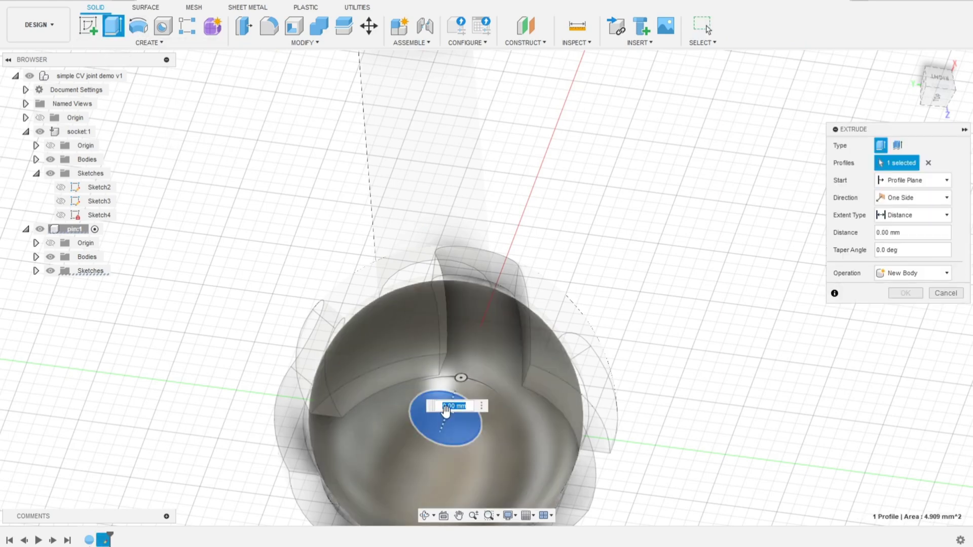
pyautogui.moveTo(453, 406); pyautogui.dragTo(499, 276)
pyautogui.keyDown('shift'); pyautogui.moveTo(459, 355); pyautogui.dragTo(495, 324, button='middle'); pyautogui.keyUp('shift')
pyautogui.moveTo(508, 282); pyautogui.dragTo(492, 301)
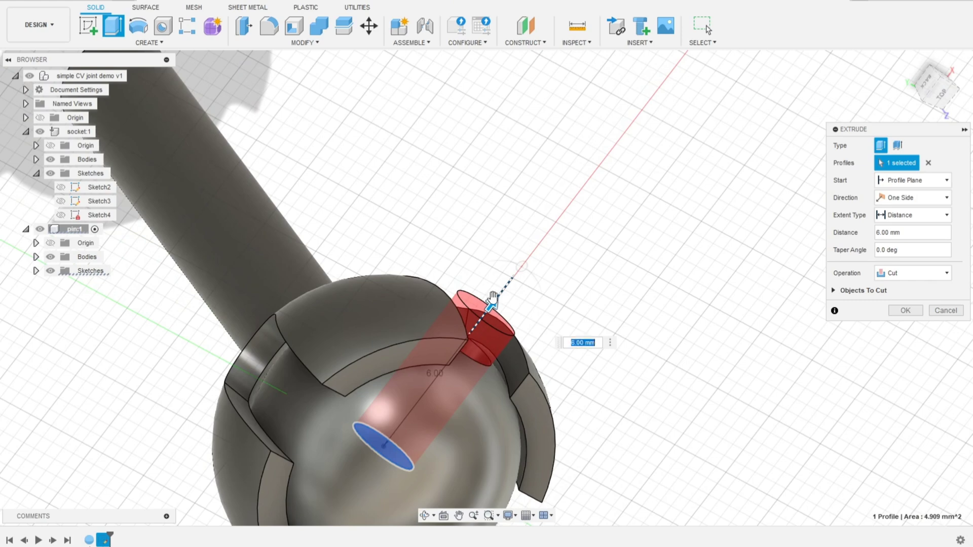
pyautogui.scroll(2, 551, 388)
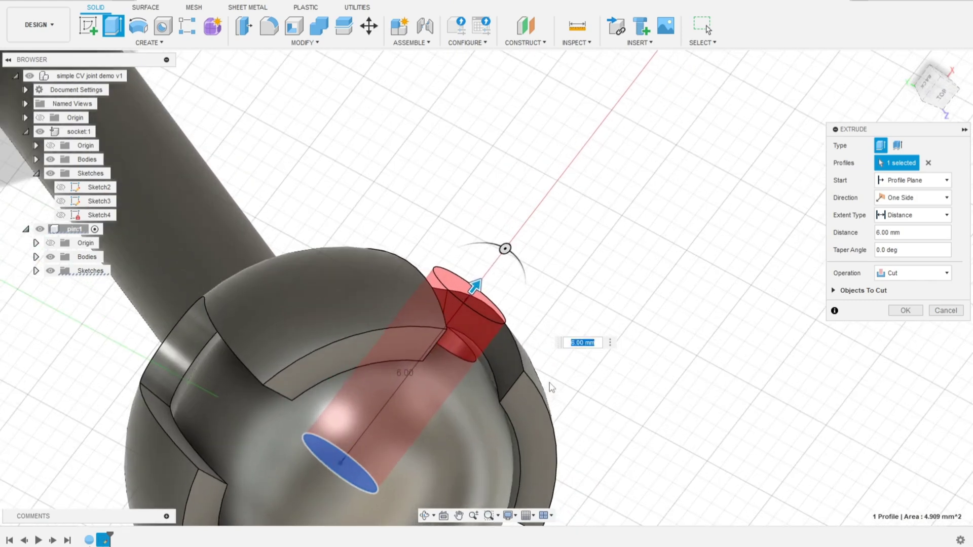
pyautogui.click(912, 273)
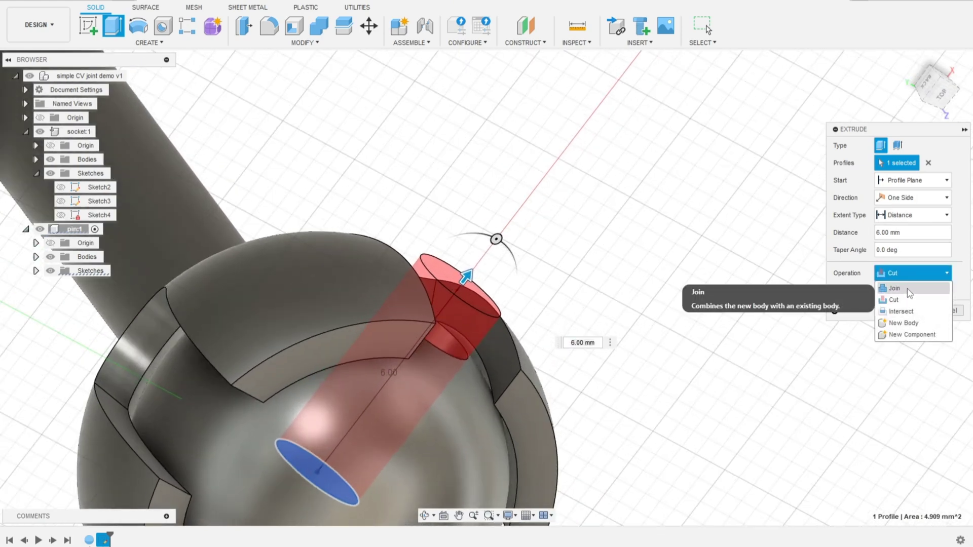
pyautogui.click(912, 288)
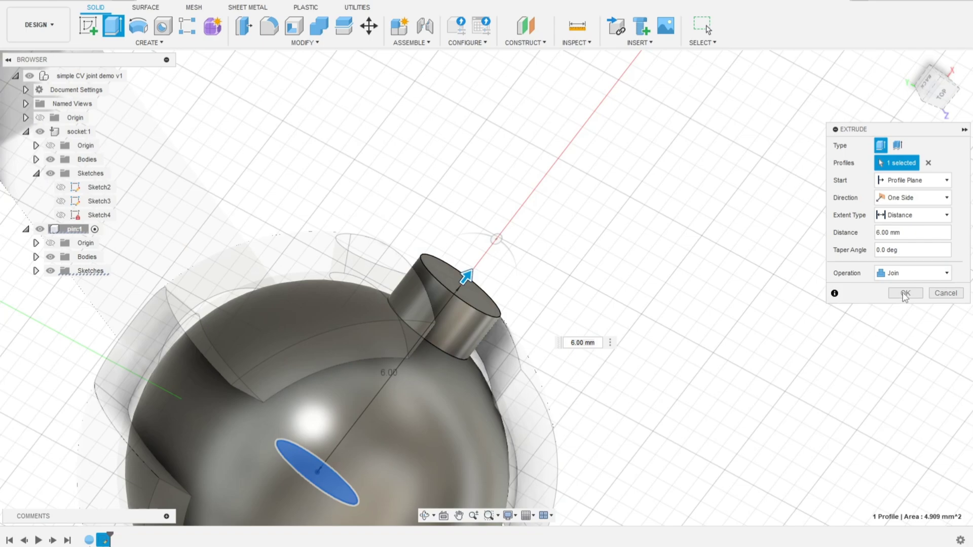
pyautogui.click(904, 294)
pyautogui.keyDown('shift'); pyautogui.moveTo(584, 317); pyautogui.dragTo(456, 385, button='middle'); pyautogui.keyUp('shift')
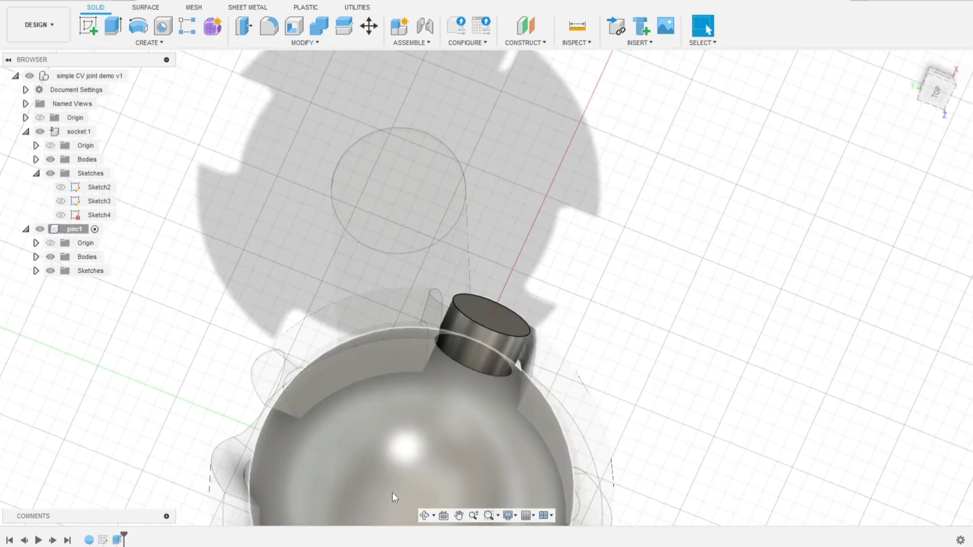
# Re-edit the pin stub's extrude and set its length to 6.50 mm.
pyautogui.rightClick(119, 540)
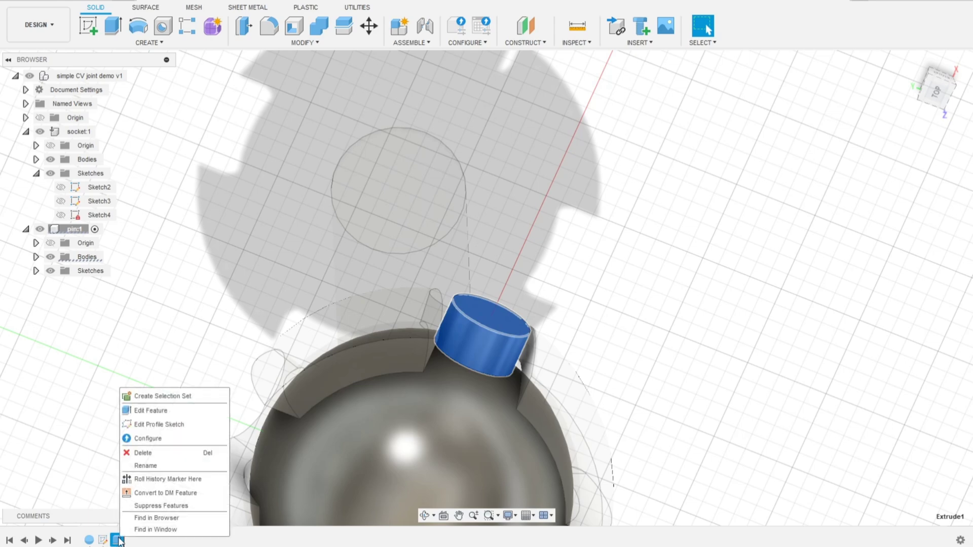
pyautogui.click(152, 410)
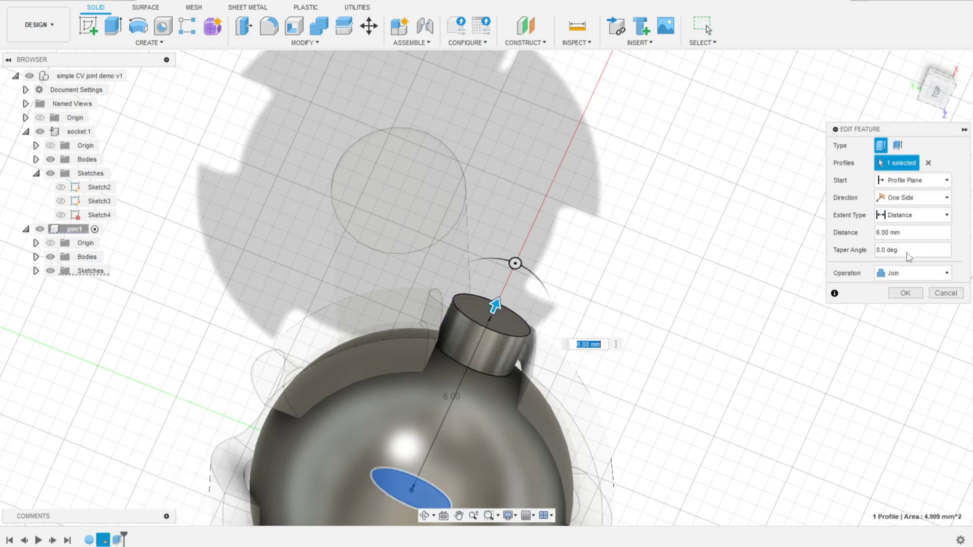
pyautogui.moveTo(495, 306); pyautogui.dragTo(513, 282)
pyautogui.keyDown('shift'); pyautogui.moveTo(523, 235); pyautogui.dragTo(459, 348, button='middle'); pyautogui.keyUp('shift')
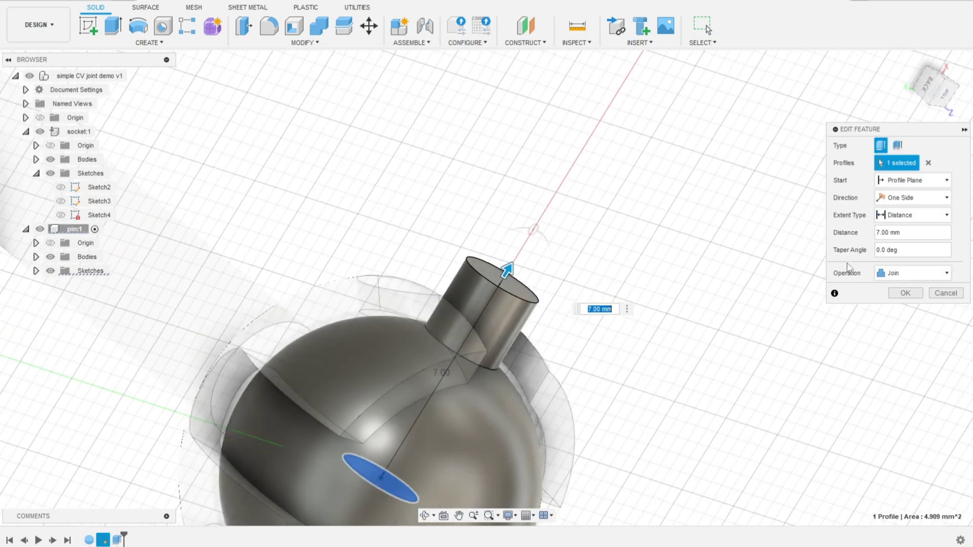
pyautogui.moveTo(507, 269)
pyautogui.mouseDown()
pyautogui.moveTo(497, 282)
pyautogui.moveTo(503, 276)
pyautogui.mouseUp()
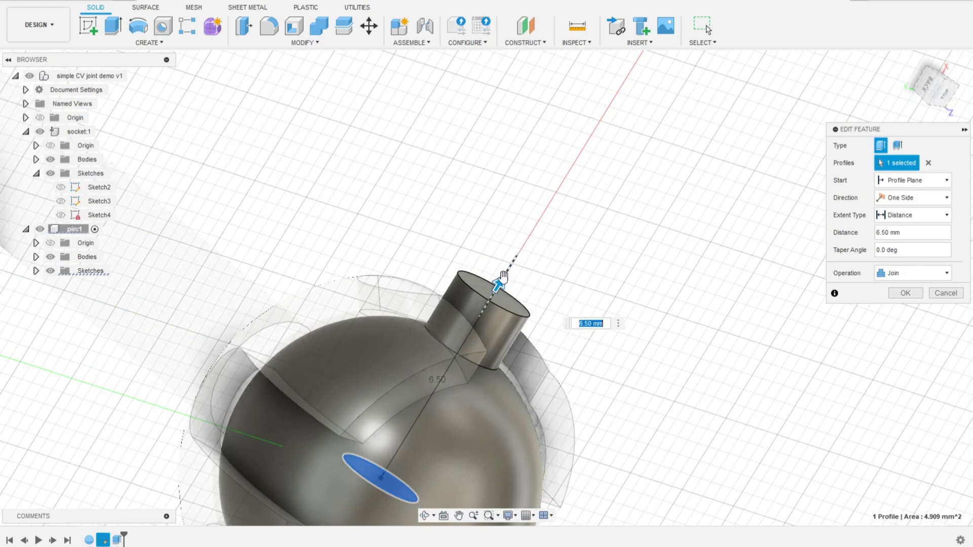
pyautogui.click(905, 293)
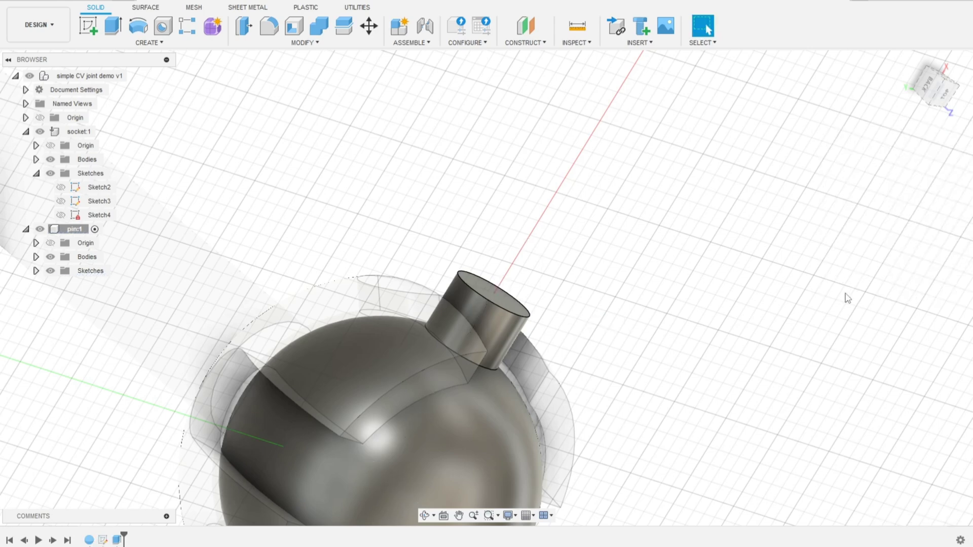
# Fillet the stub's top edge with a 1.25 mm radius to form a domed tip.
pyautogui.click(270, 27)
pyautogui.click(499, 306)
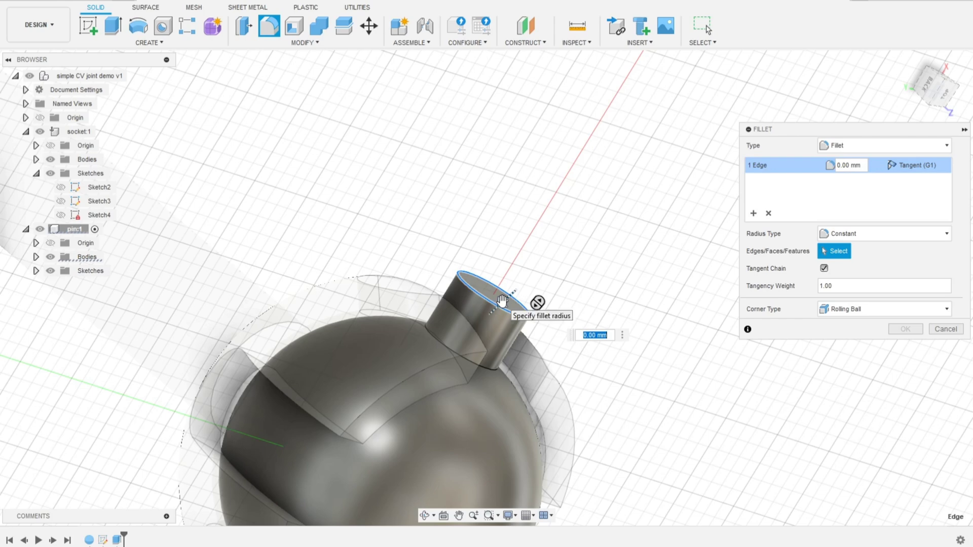
pyautogui.moveTo(501, 301); pyautogui.dragTo(496, 313)
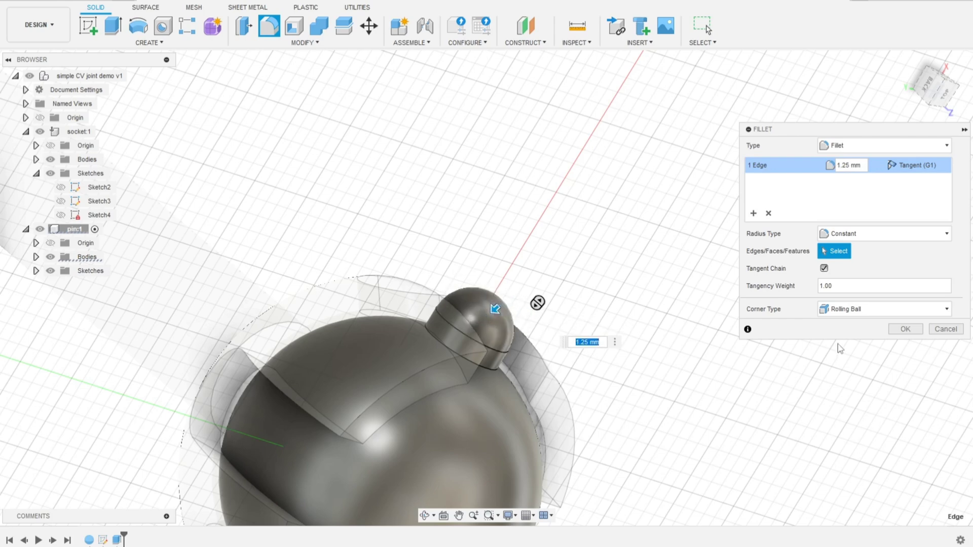
pyautogui.click(906, 329)
pyautogui.keyDown('shift'); pyautogui.moveTo(682, 355); pyautogui.dragTo(639, 374, button='middle'); pyautogui.keyUp('shift')
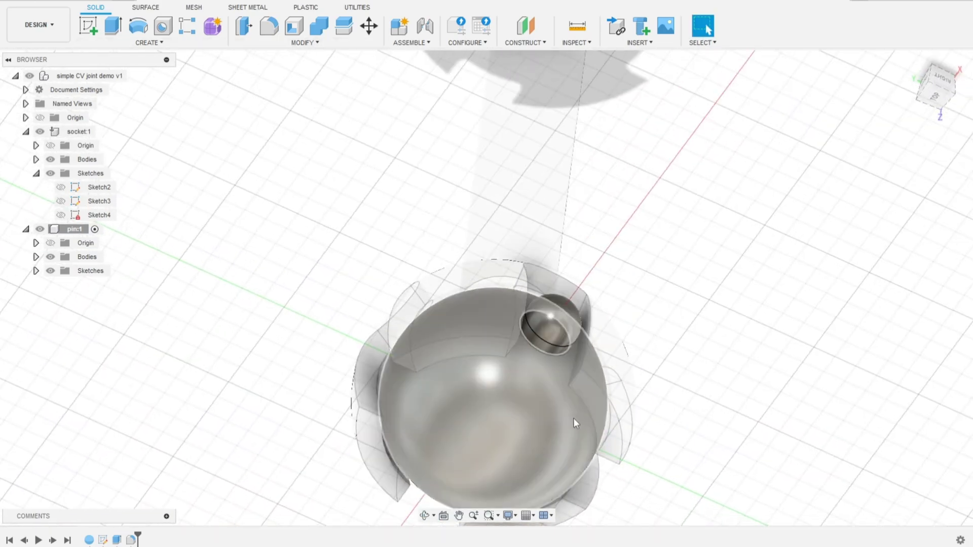
pyautogui.keyDown('shift'); pyautogui.moveTo(573, 418); pyautogui.dragTo(539, 392, button='middle'); pyautogui.keyUp('shift')
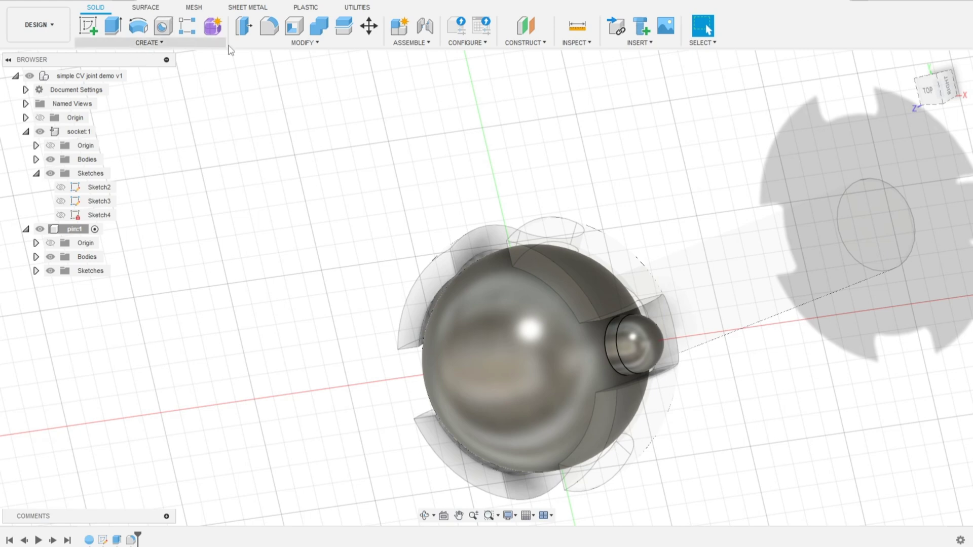
# Circular-pattern the domed stub's two faces, quantity 4, around the pin's central axis.
pyautogui.click(143, 44)
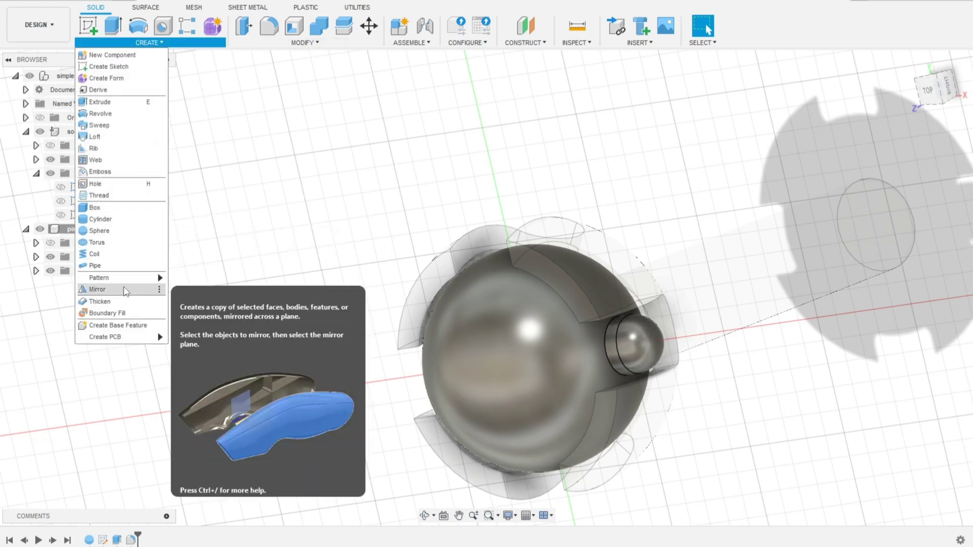
pyautogui.moveTo(124, 277)
pyautogui.click(215, 290)
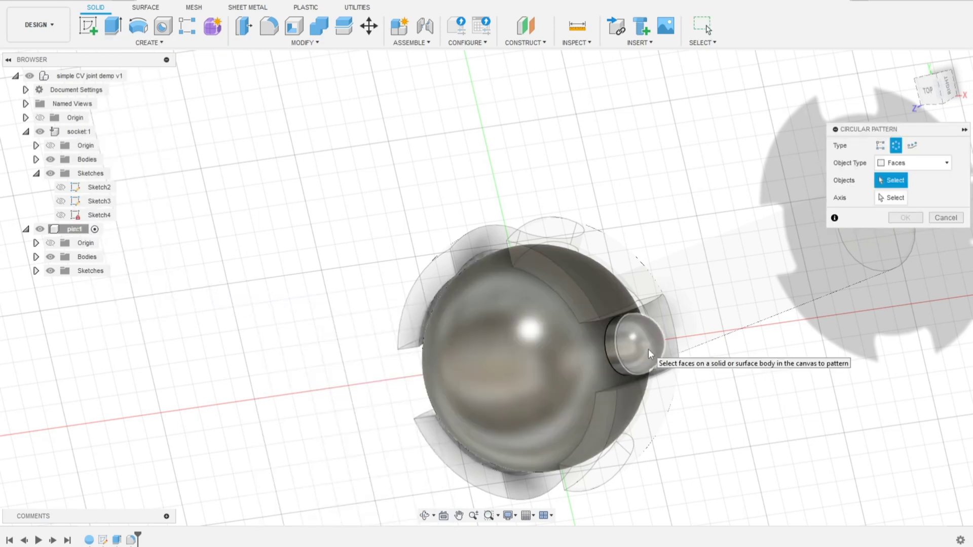
pyautogui.click(648, 348)
pyautogui.click(612, 351)
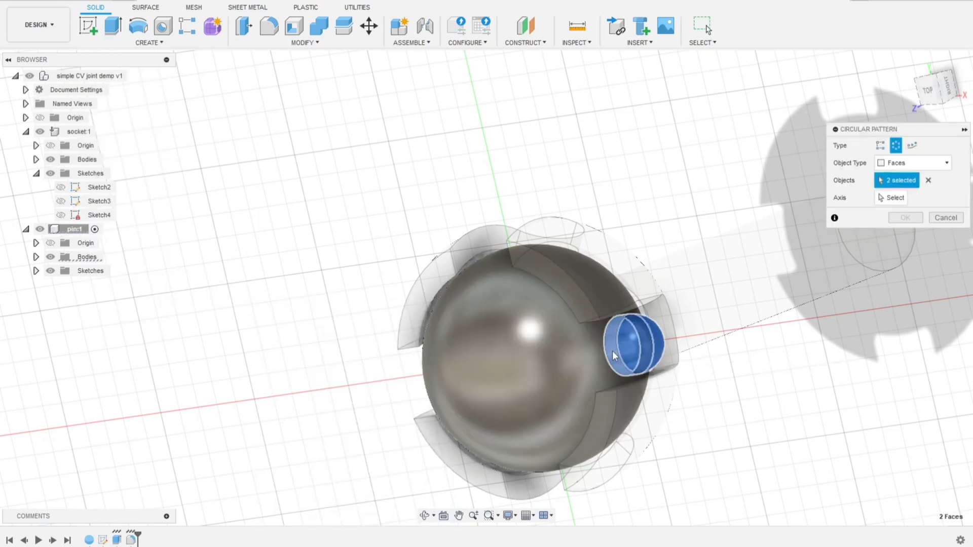
pyautogui.click(894, 199)
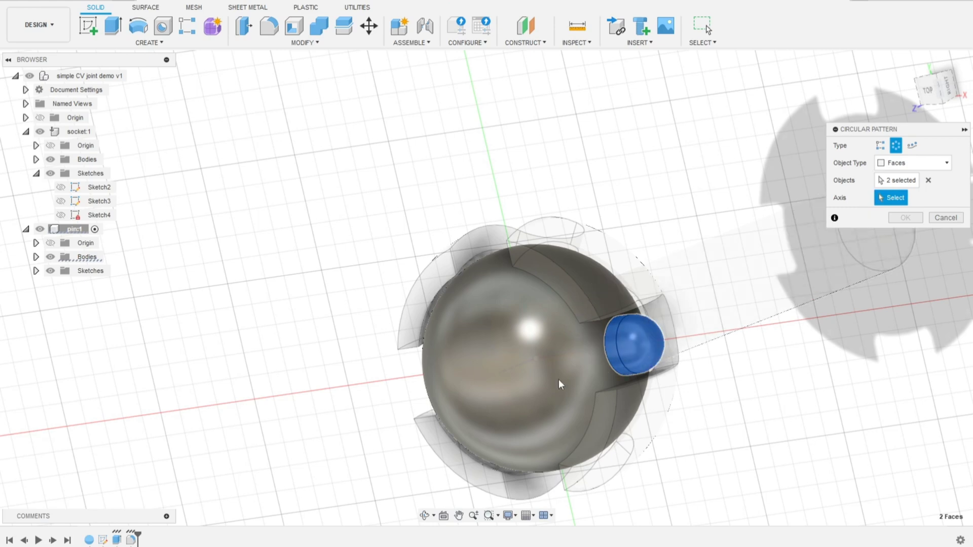
pyautogui.click(518, 364)
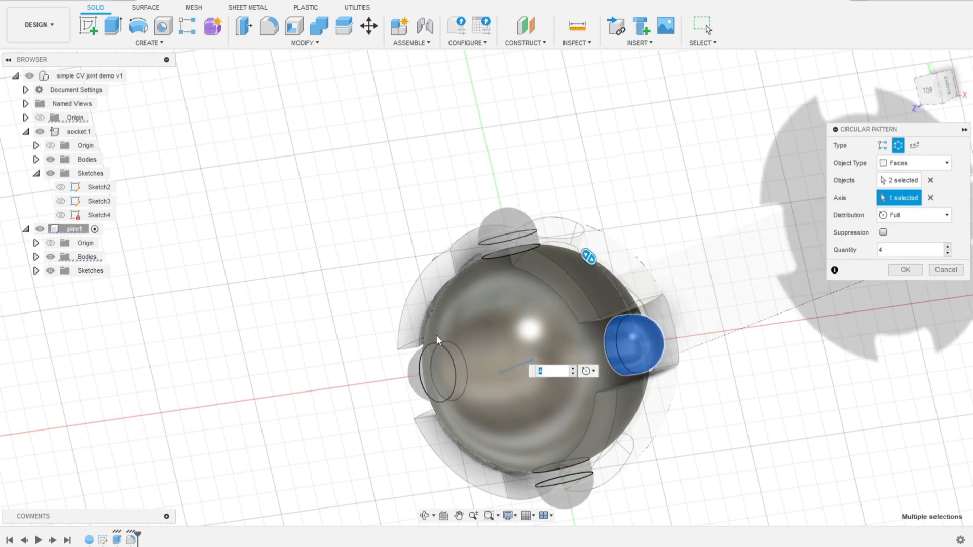
pyautogui.moveTo(436, 335); pyautogui.dragTo(443, 297, button='middle')
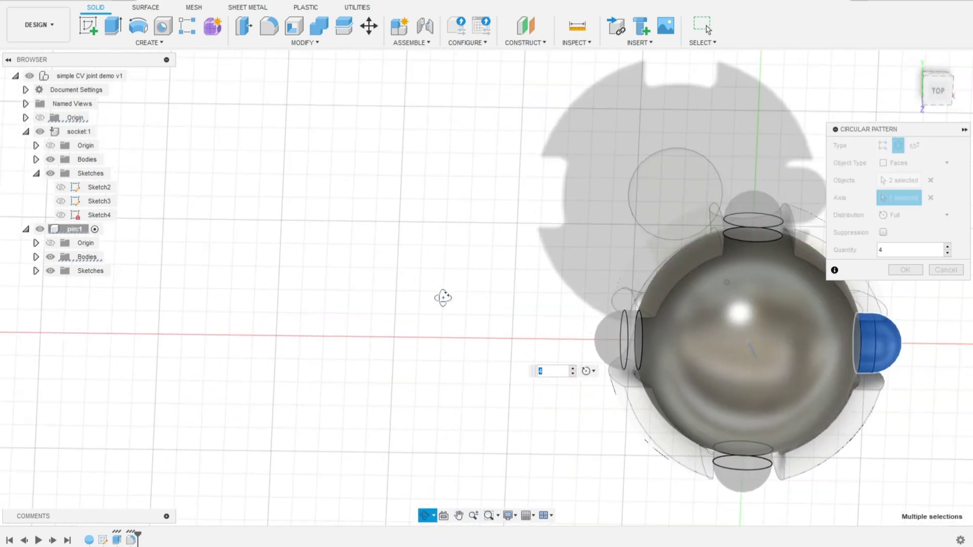
pyautogui.click(905, 269)
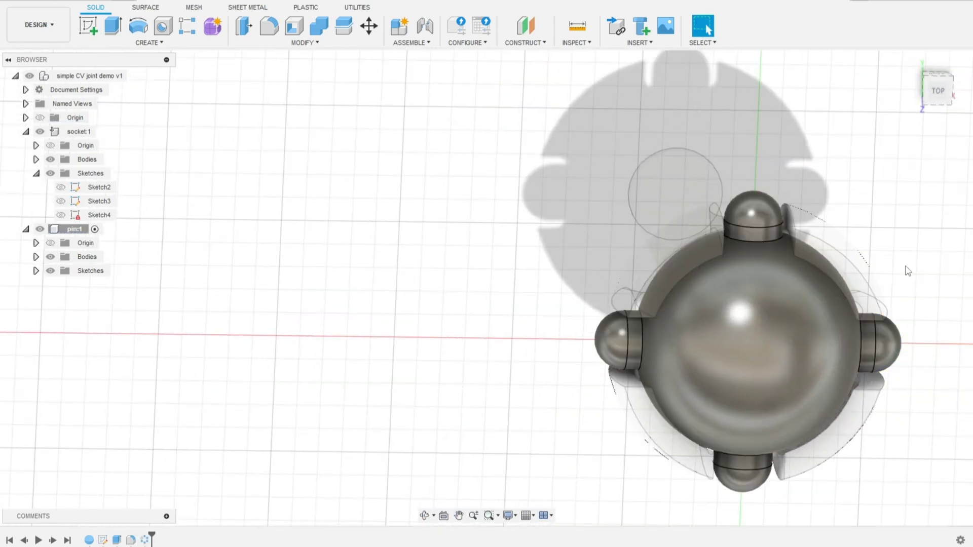
pyautogui.scroll(-1, 396, 359)
pyautogui.scroll(3, 401, 360)
pyautogui.keyDown('shift'); pyautogui.moveTo(401, 359); pyautogui.dragTo(463, 369, button='middle'); pyautogui.keyUp('shift')
pyautogui.scroll(2, 456, 363)
pyautogui.scroll(-3, 458, 369)
pyautogui.scroll(-1, 464, 368)
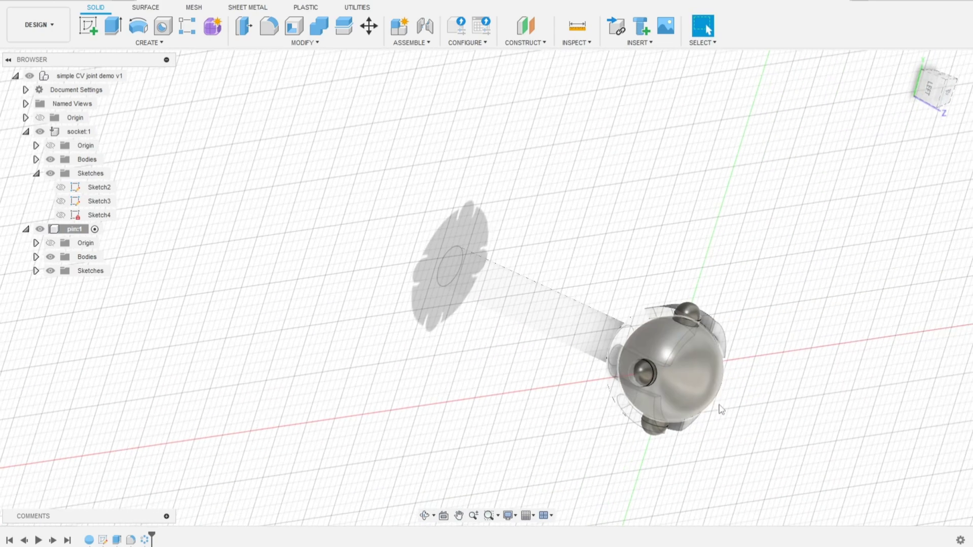
# On the origin plane through the ball, sketch a 3 mm diameter circle at the origin.
pyautogui.scroll(2, 576, 311)
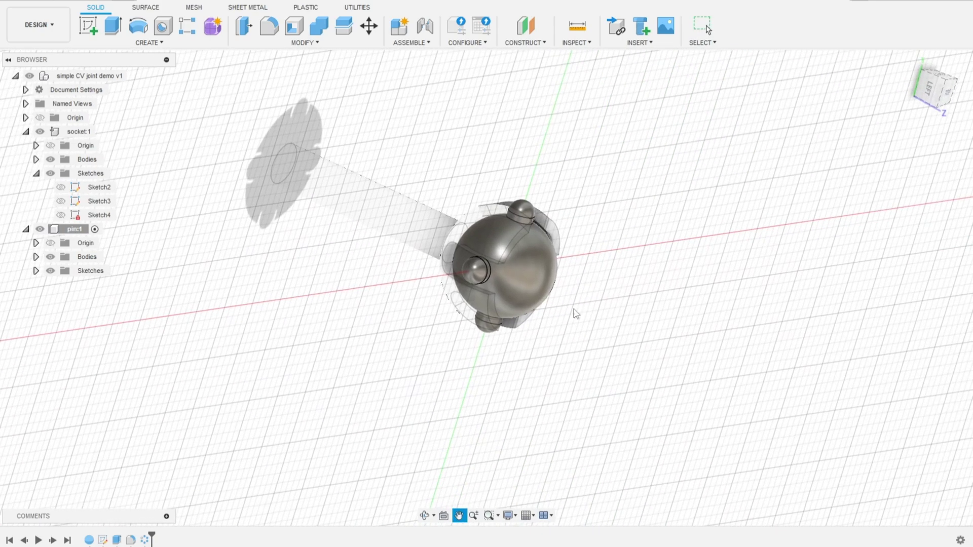
pyautogui.scroll(-3, 557, 294)
pyautogui.scroll(5, 545, 282)
pyautogui.scroll(1, 544, 278)
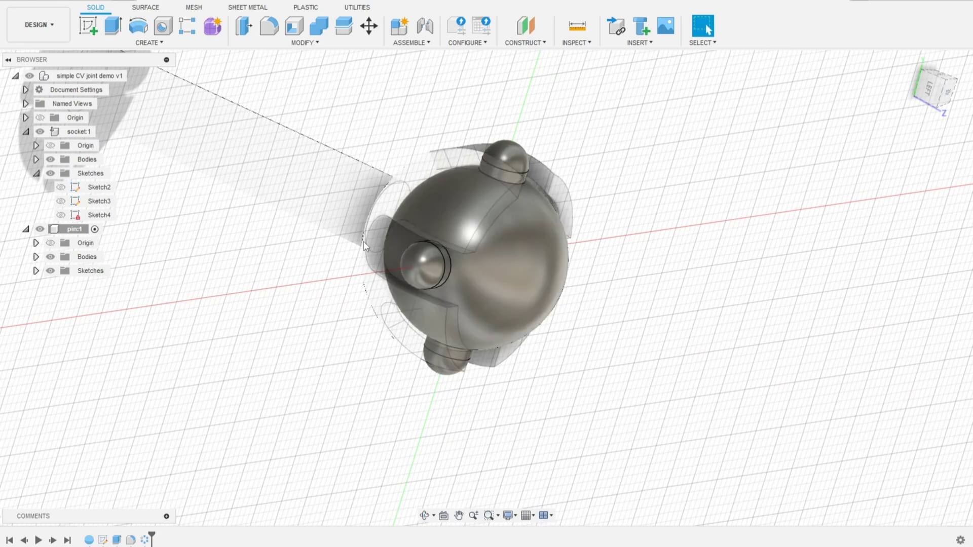
pyautogui.click(88, 25)
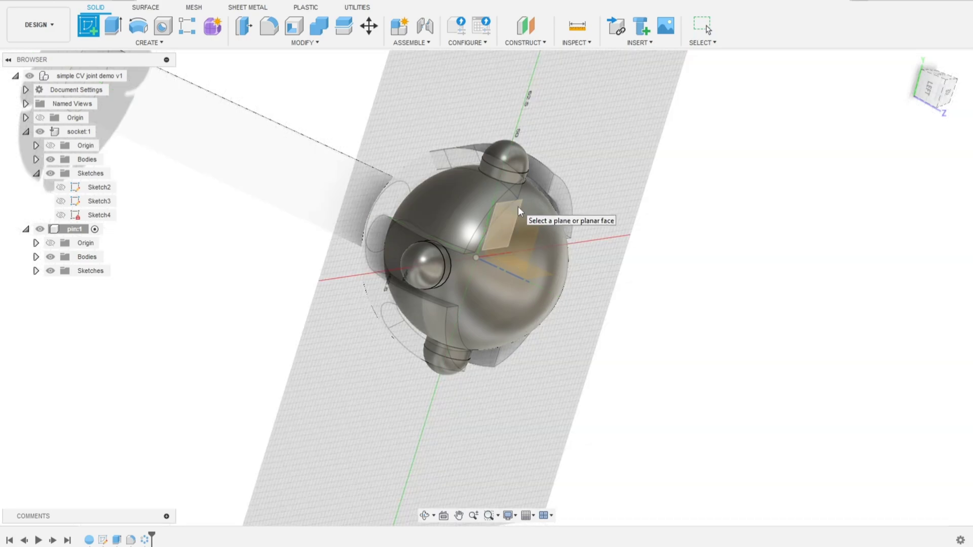
pyautogui.click(517, 206)
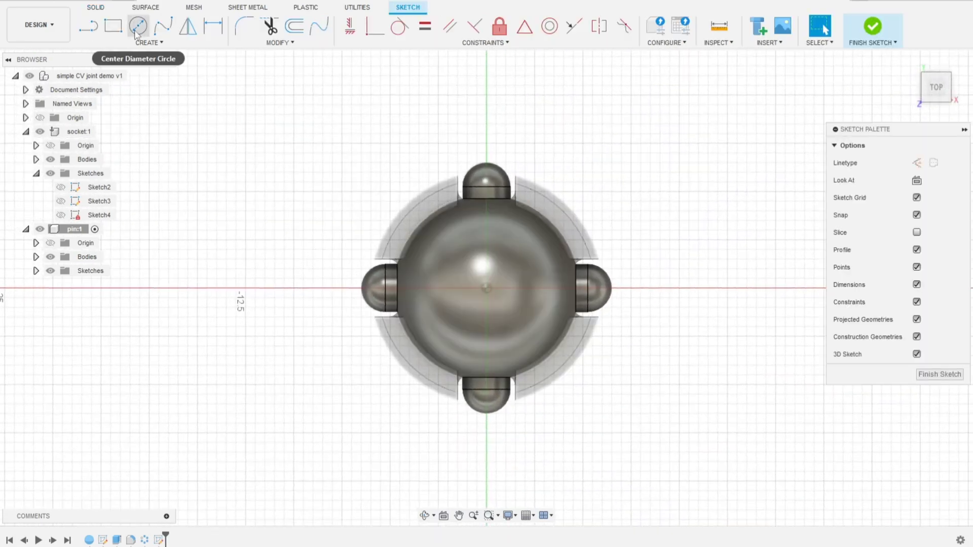
pyautogui.click(138, 26)
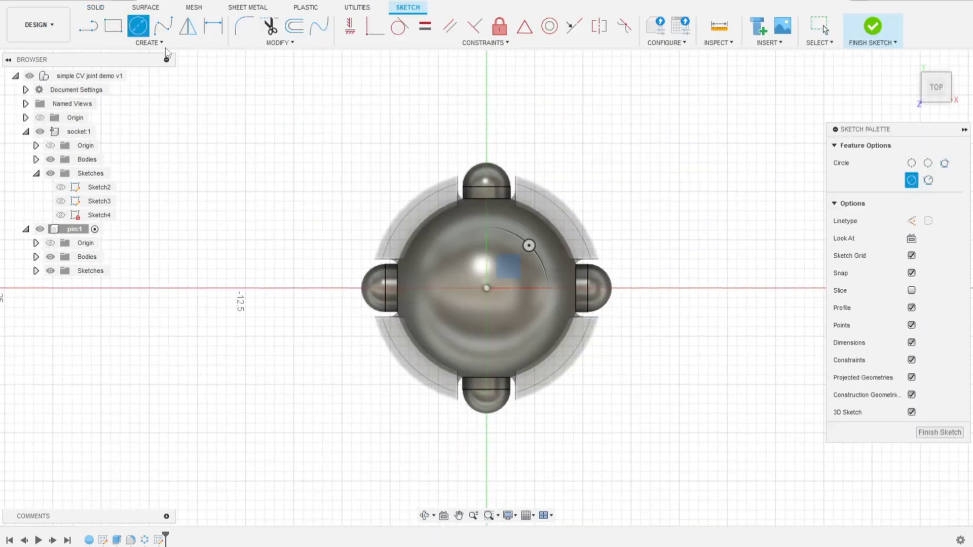
pyautogui.click(486, 289)
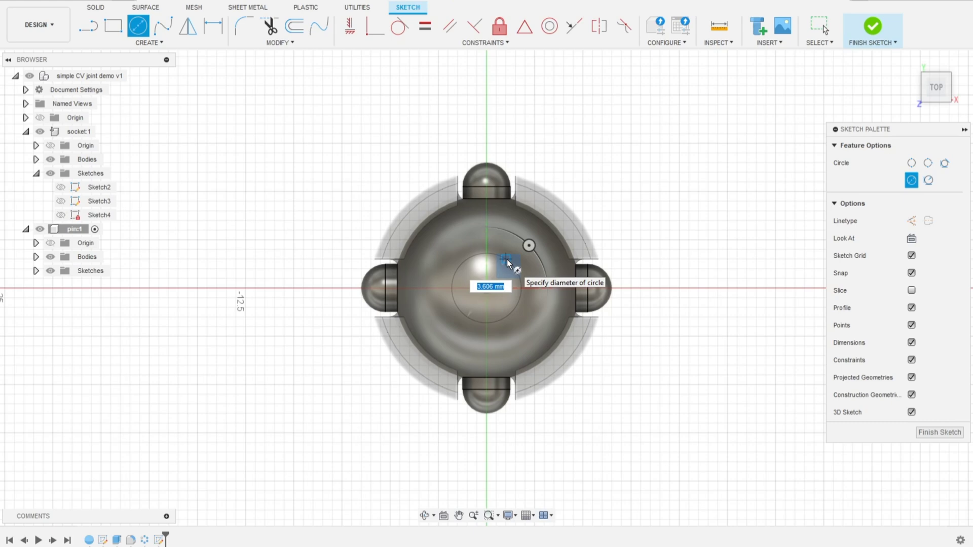
pyautogui.write('3')
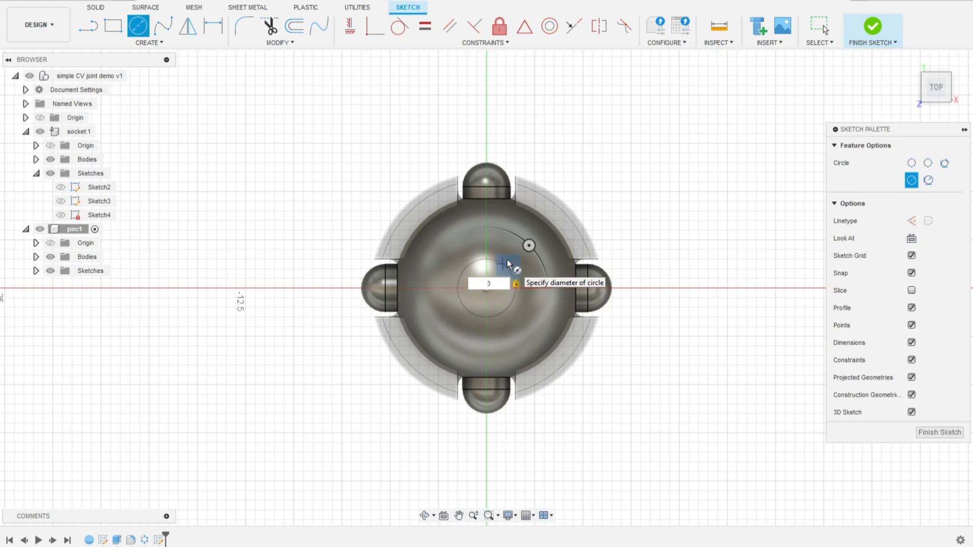
pyautogui.press('Return')
pyautogui.press('Escape')
pyautogui.keyDown('shift'); pyautogui.moveTo(389, 334); pyautogui.dragTo(420, 333, button='middle'); pyautogui.keyUp('shift')
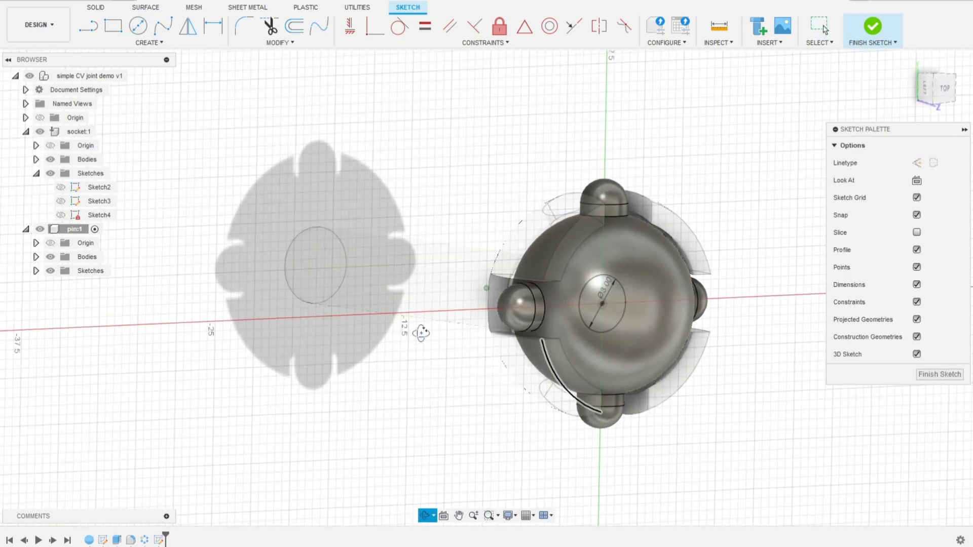
# Finish the sketch and extrude the circle 35 mm with the Join operation.
pyautogui.click(871, 26)
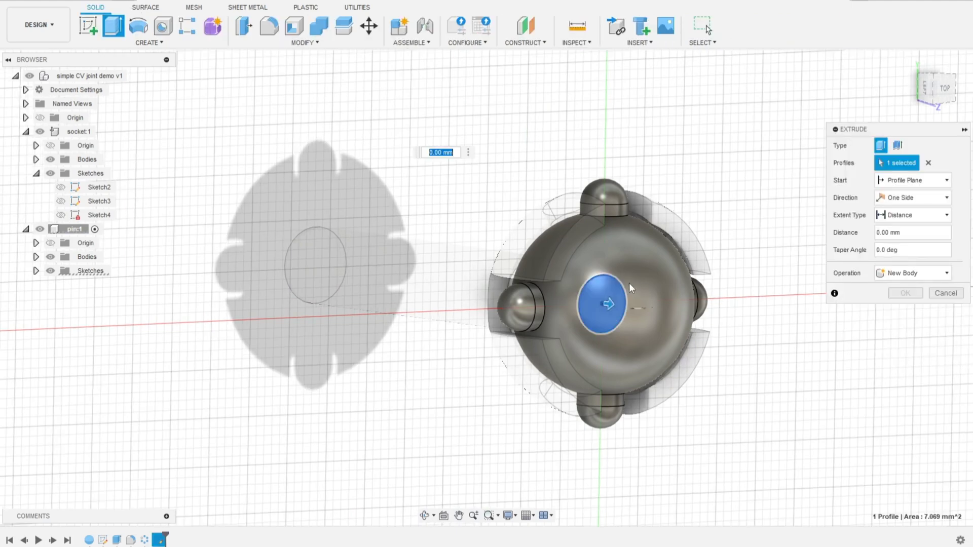
pyautogui.moveTo(611, 303); pyautogui.dragTo(862, 376)
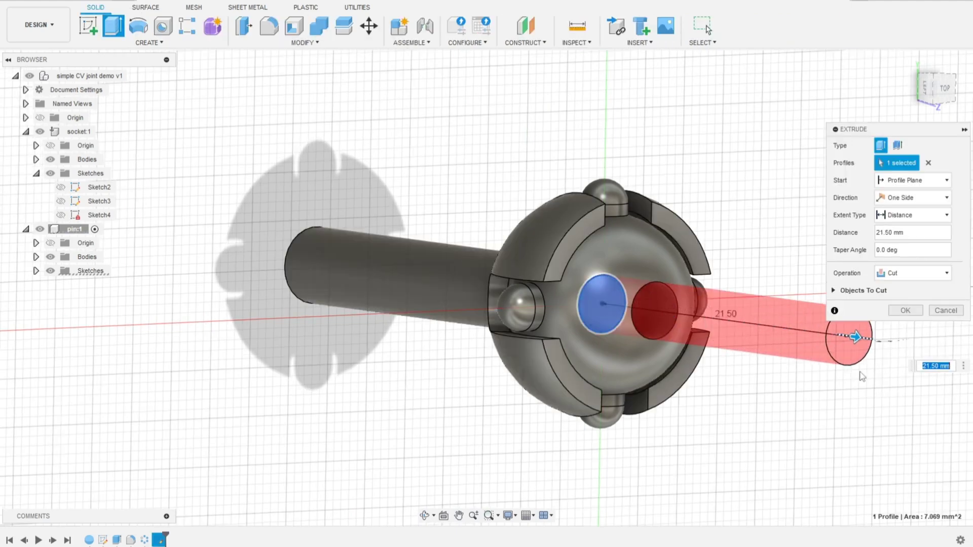
pyautogui.write('35')
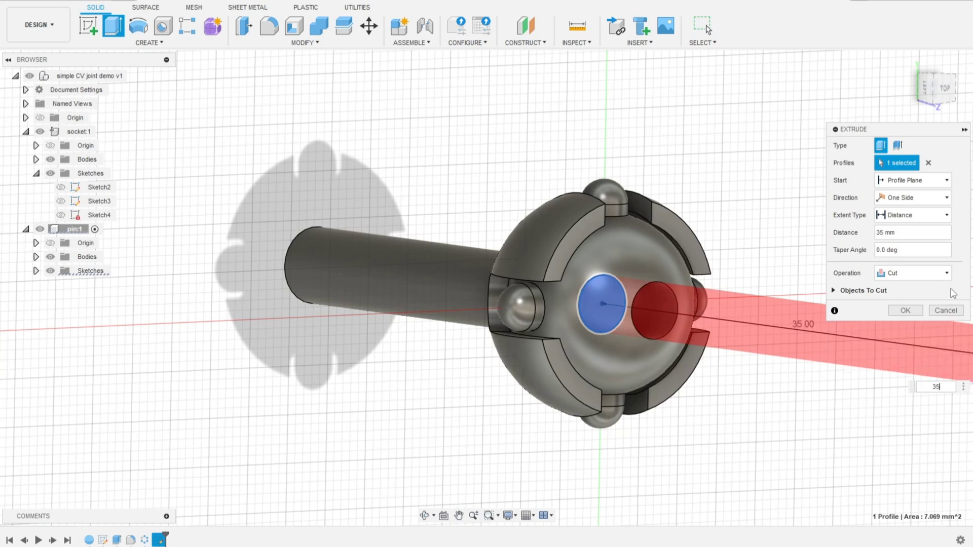
pyautogui.click(922, 273)
pyautogui.click(907, 289)
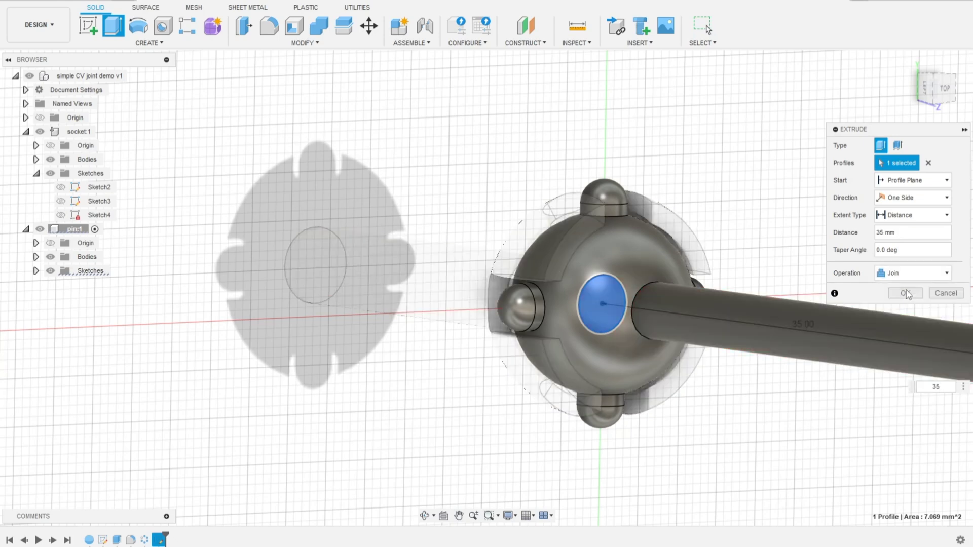
pyautogui.click(905, 293)
pyautogui.scroll(-5, 624, 350)
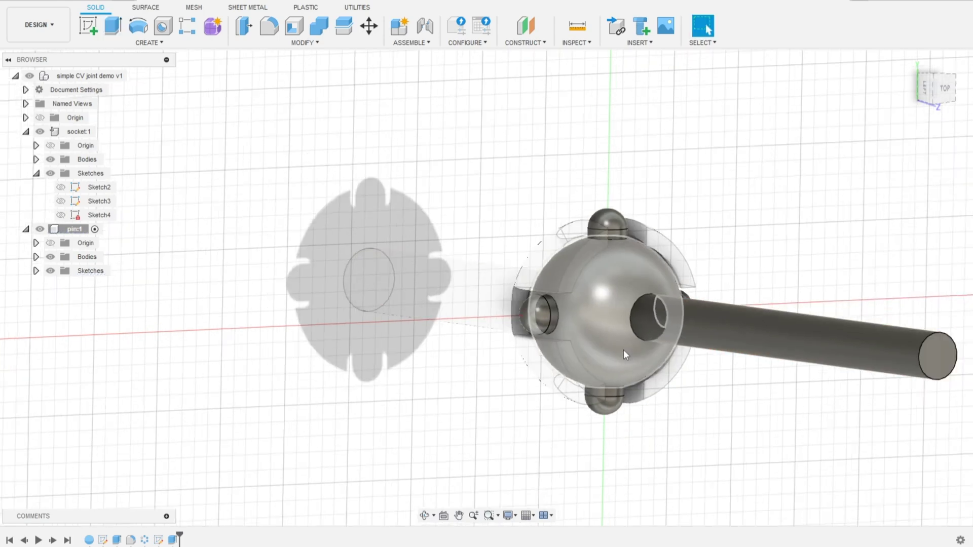
pyautogui.keyDown('shift'); pyautogui.moveTo(543, 413); pyautogui.dragTo(582, 406, button='middle'); pyautogui.keyUp('shift')
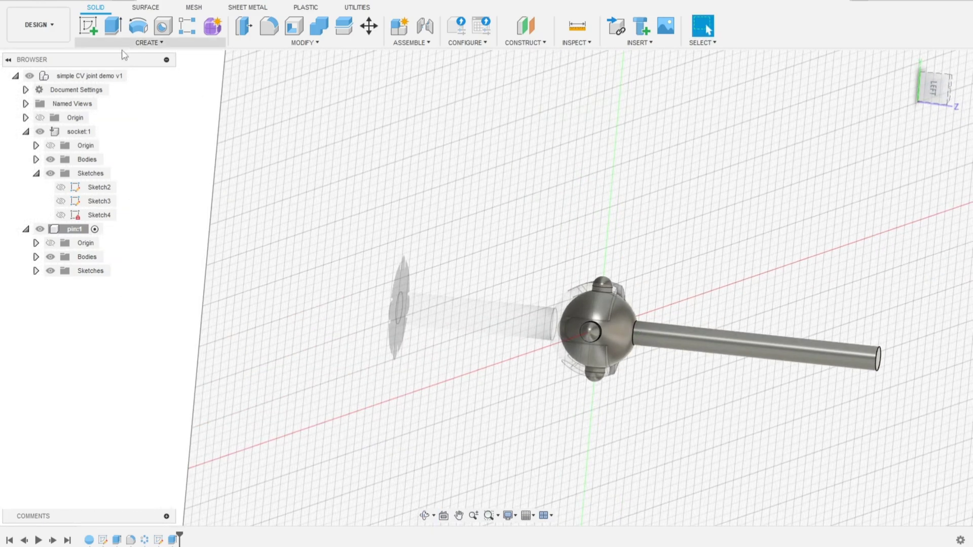
# Activate the root component, view the socket and pin together, and open the Assemble menu.
pyautogui.click(133, 76)
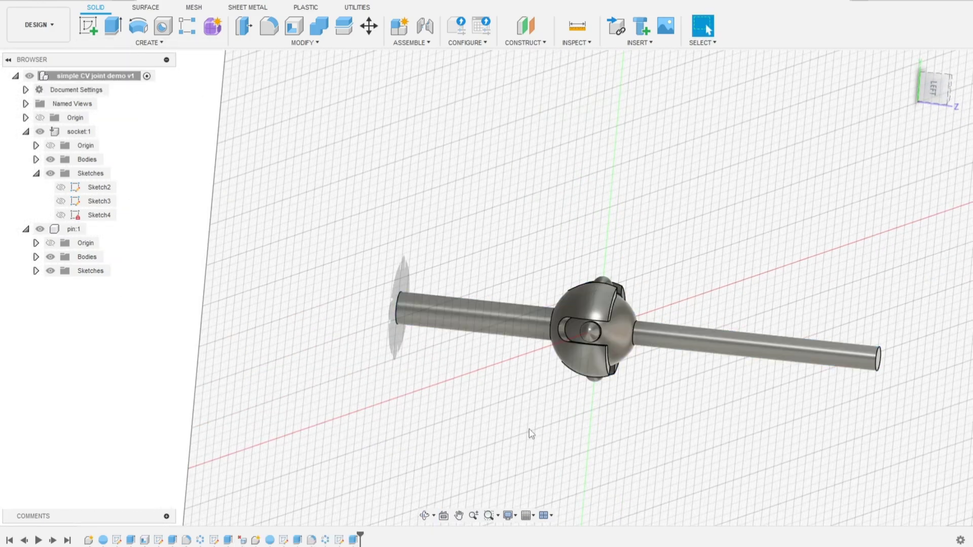
pyautogui.scroll(-4, 557, 388)
pyautogui.scroll(4, 570, 368)
pyautogui.scroll(3, 569, 368)
pyautogui.keyDown('shift'); pyautogui.moveTo(570, 368); pyautogui.dragTo(538, 363, button='middle'); pyautogui.keyUp('shift')
pyautogui.scroll(-5, 573, 324)
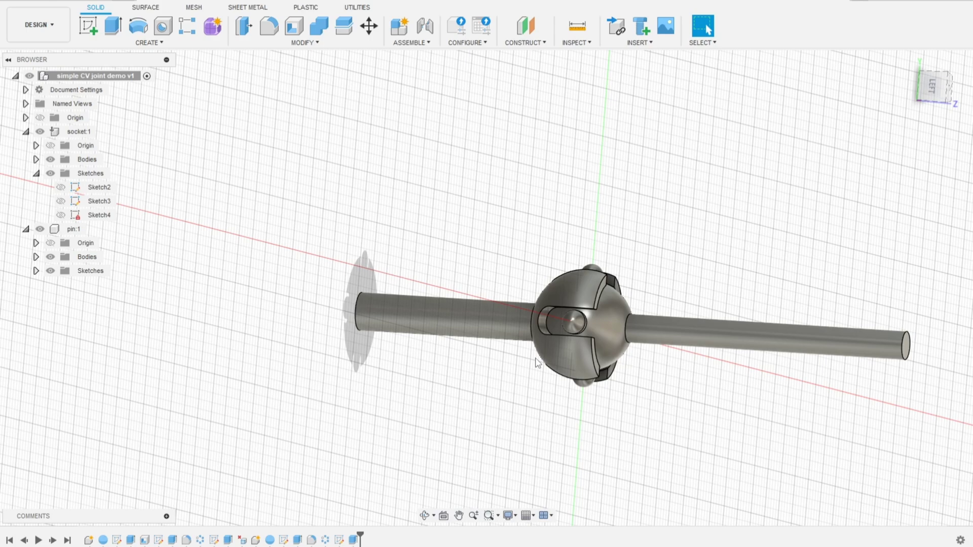
pyautogui.scroll(-3, 538, 361)
pyautogui.scroll(5, 538, 362)
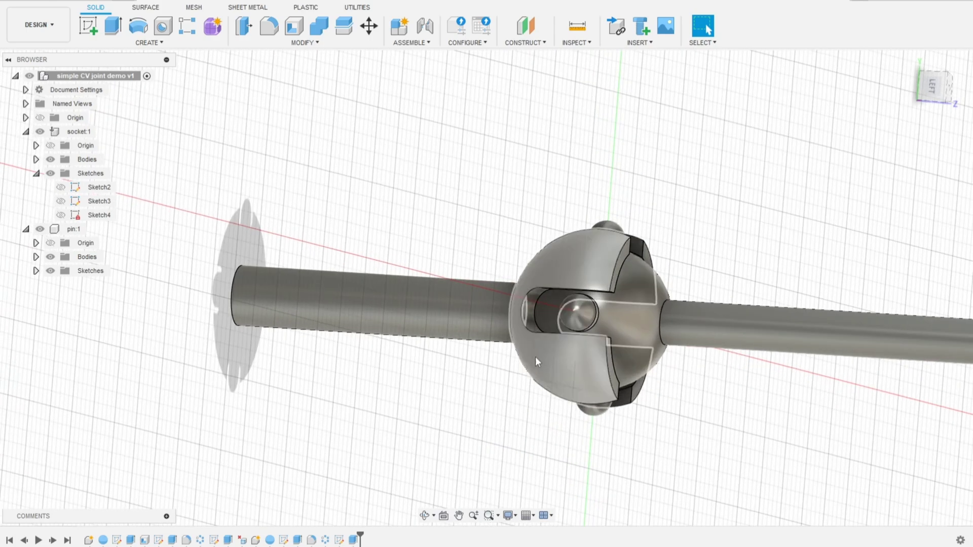
pyautogui.click(408, 43)
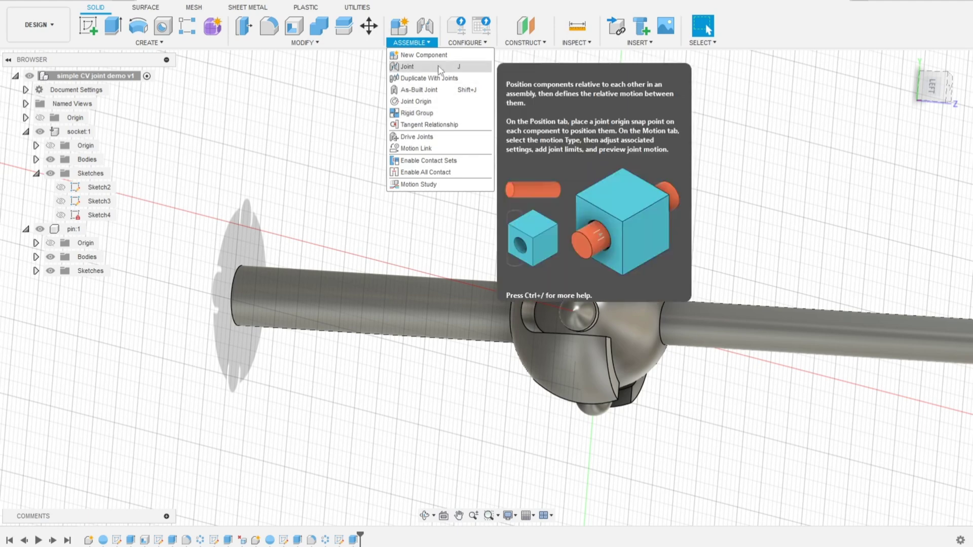
# Add a Ball-type joint snapping the socket's origin to the pin ball's centre.
pyautogui.click(409, 67)
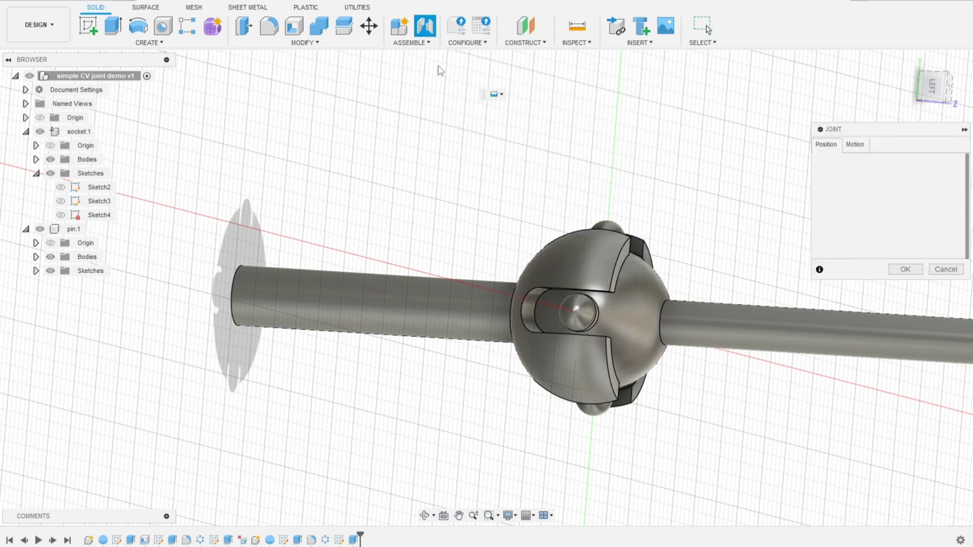
pyautogui.click(856, 145)
pyautogui.click(907, 170)
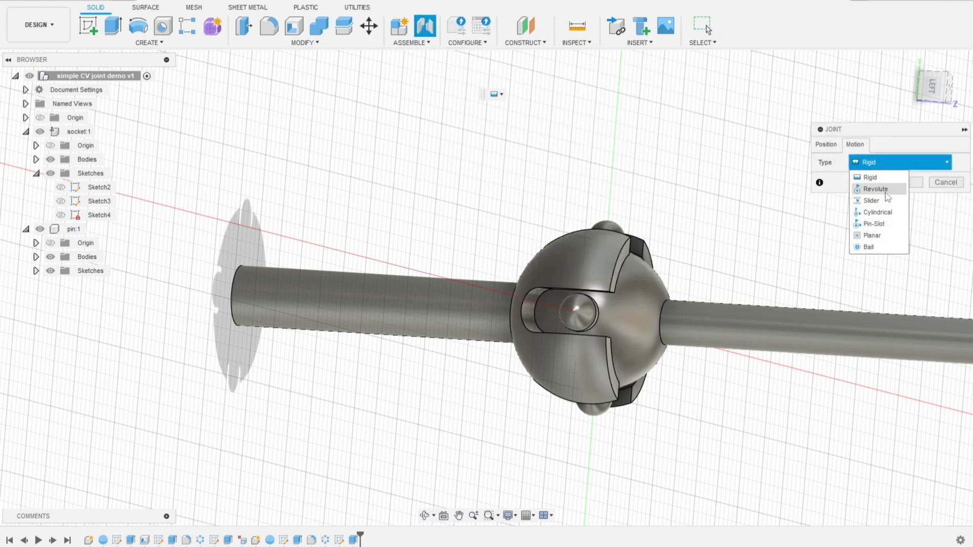
pyautogui.click(869, 247)
pyautogui.click(826, 144)
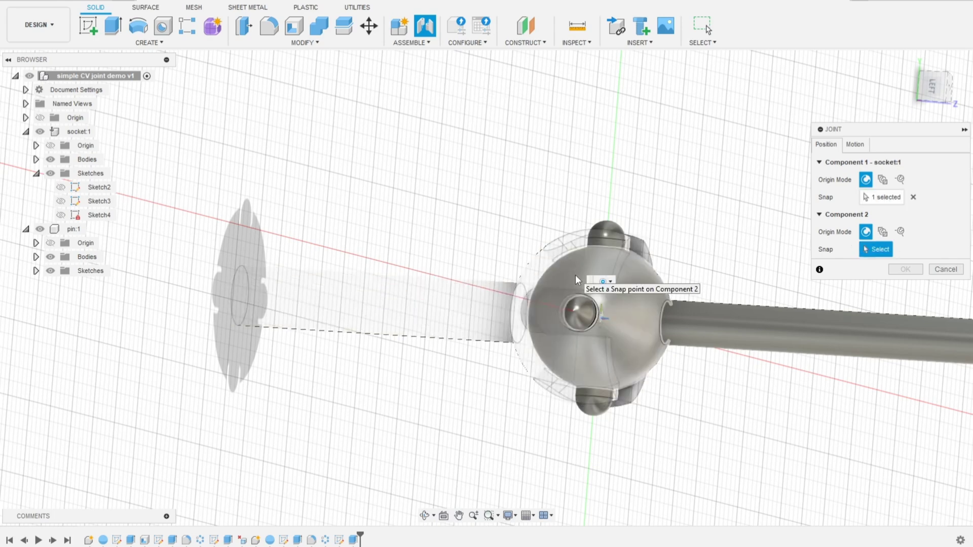
pyautogui.click(576, 275)
pyautogui.click(632, 307)
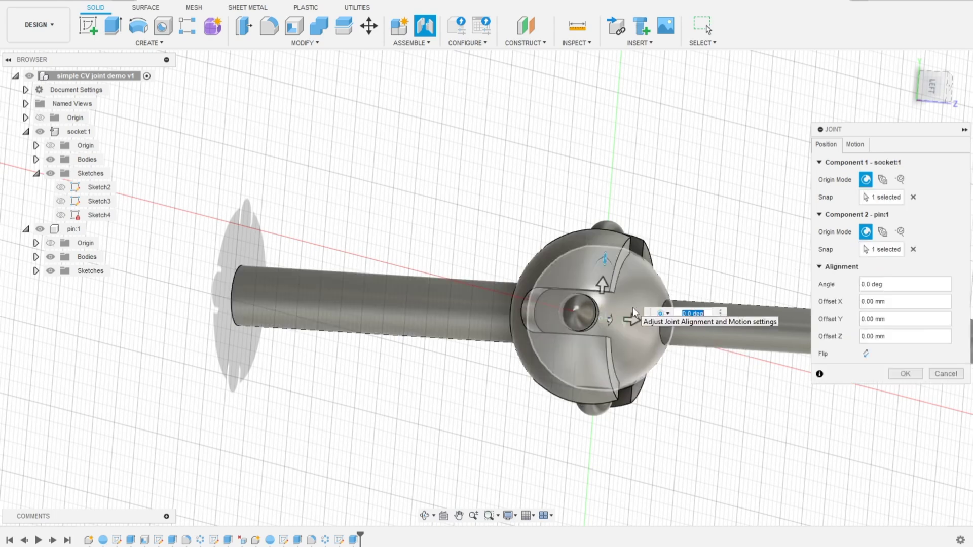
pyautogui.click(892, 373)
# Swing the pin around the ball joint, revert its position, and open the Assemble menu.
pyautogui.scroll(-5, 730, 366)
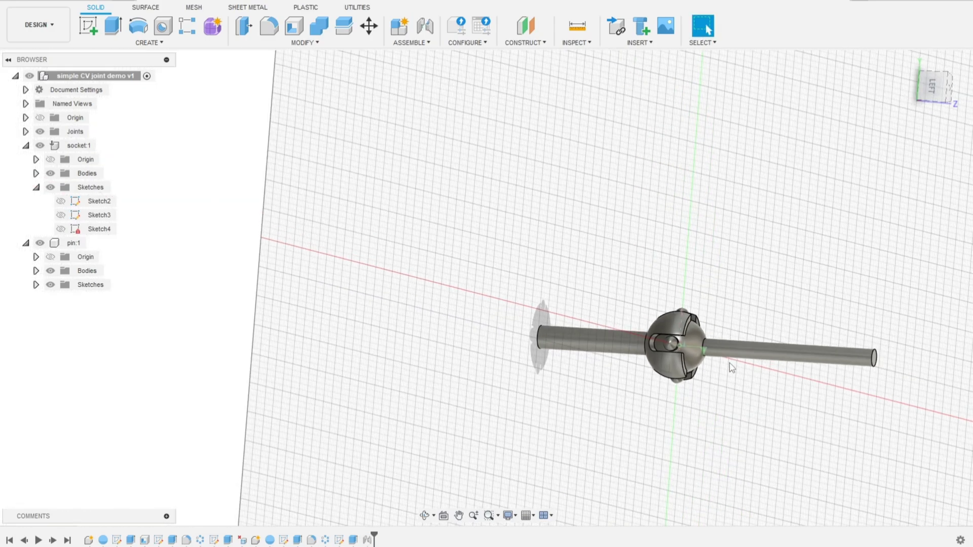
pyautogui.keyDown('shift'); pyautogui.moveTo(731, 368); pyautogui.dragTo(765, 370, button='middle'); pyautogui.keyUp('shift')
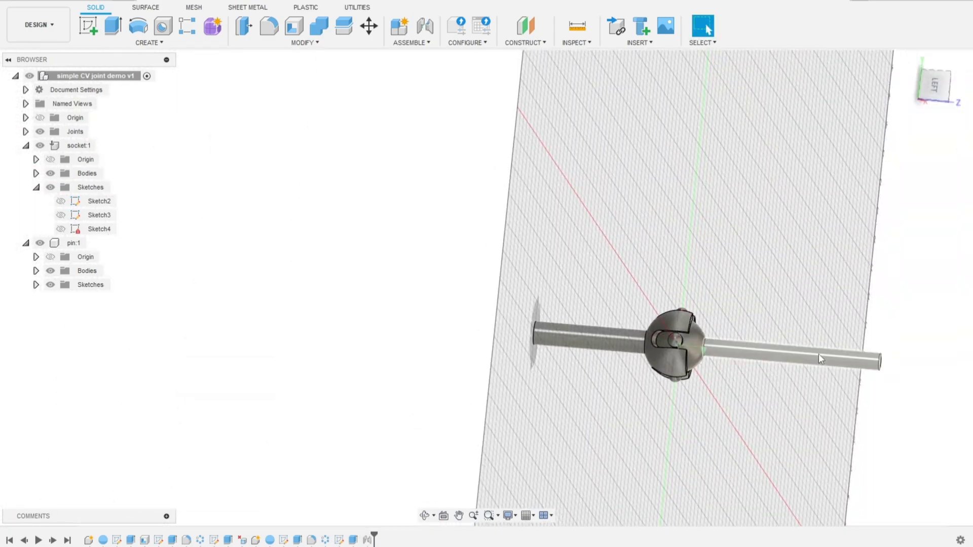
pyautogui.moveTo(819, 354); pyautogui.dragTo(793, 423)
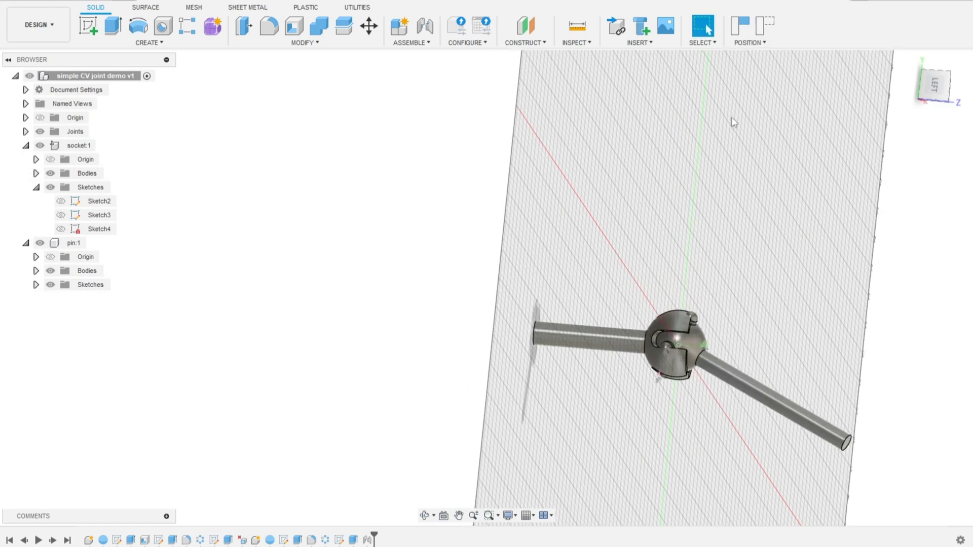
pyautogui.click(765, 25)
pyautogui.scroll(5, 718, 375)
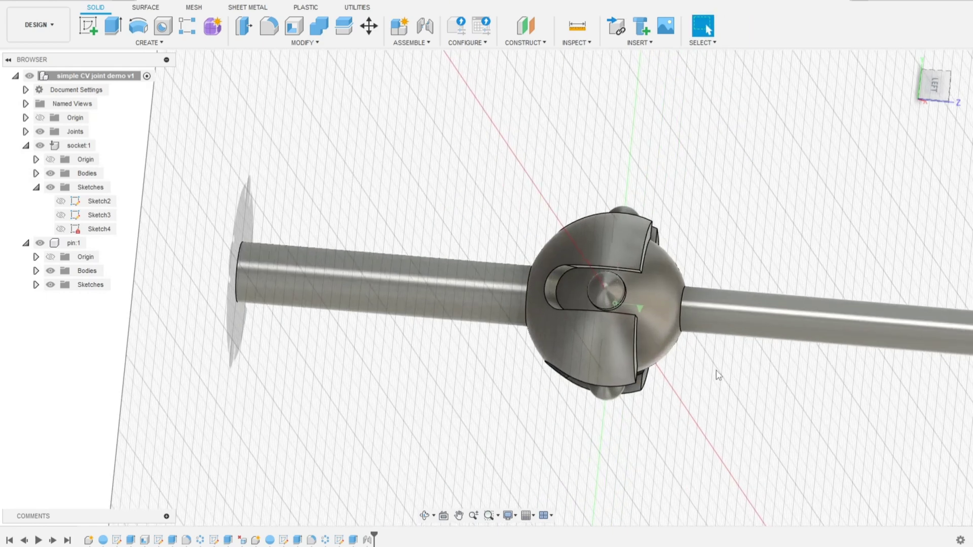
pyautogui.click(411, 43)
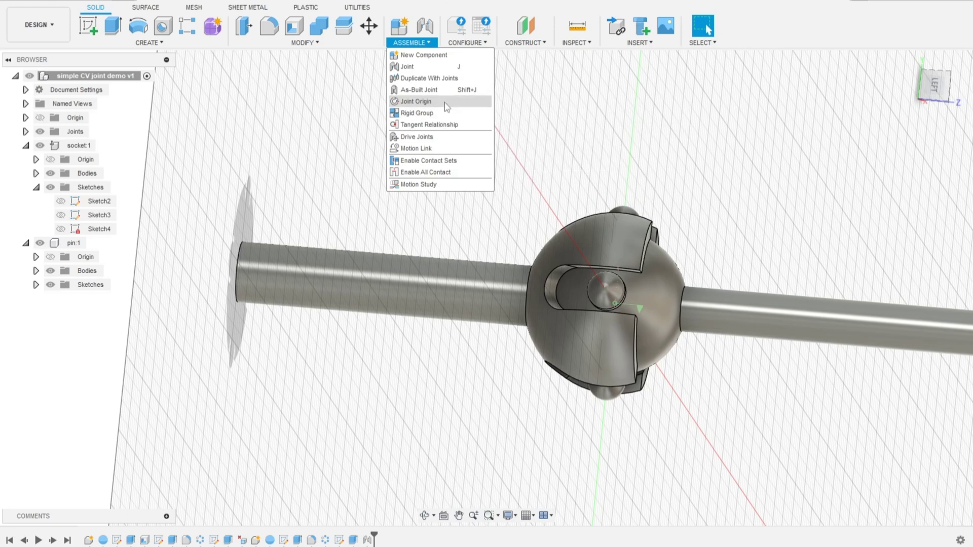
# Enable contact sets and create a new contact set with the socket and pin bodies.
pyautogui.click(438, 161)
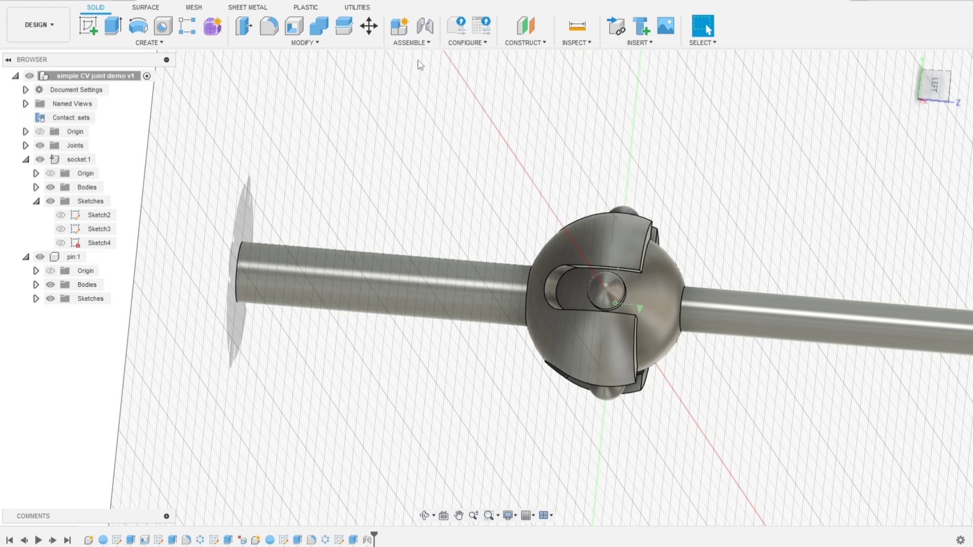
pyautogui.click(423, 45)
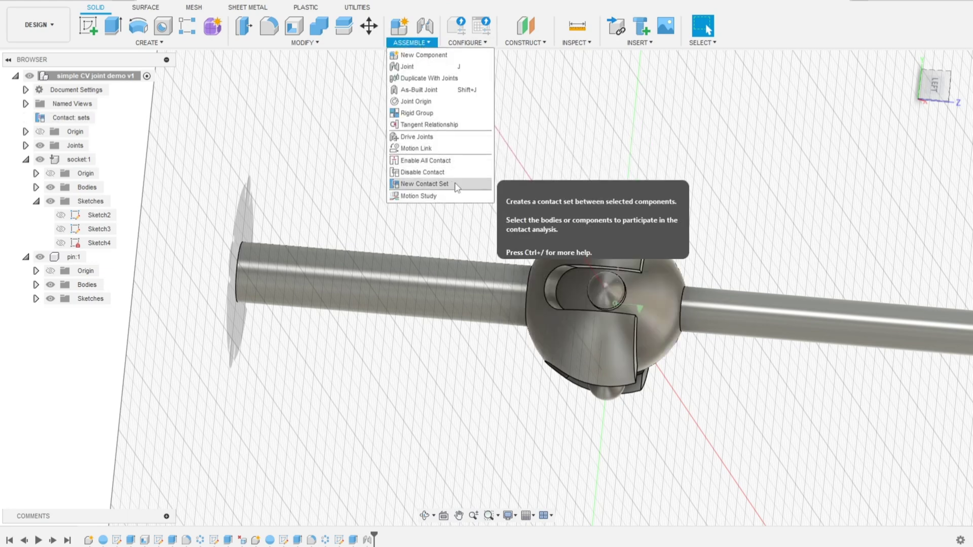
pyautogui.click(457, 184)
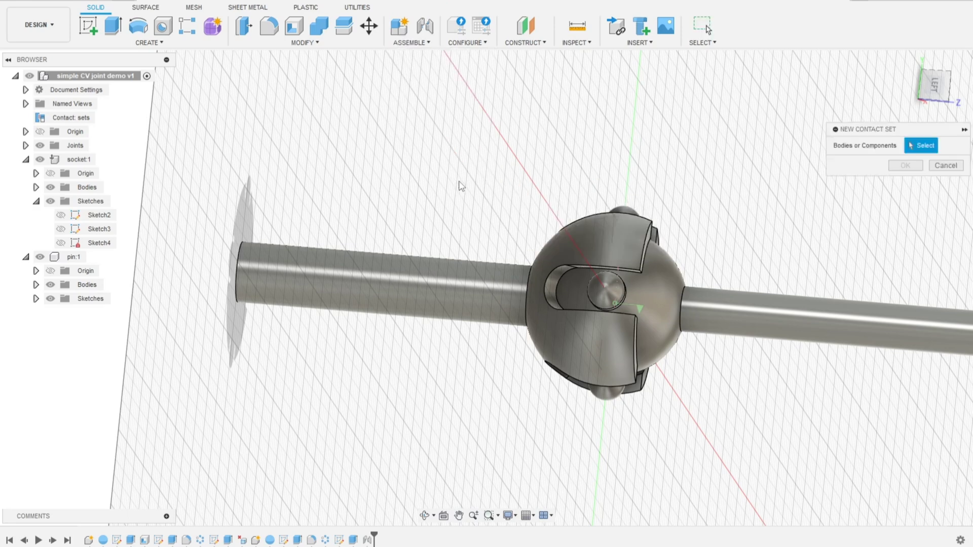
pyautogui.click(627, 241)
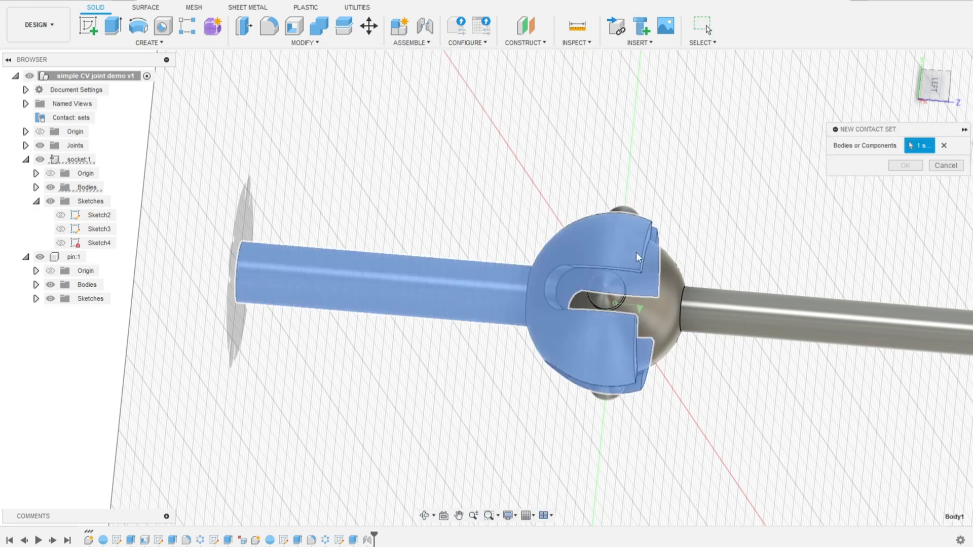
pyautogui.click(669, 286)
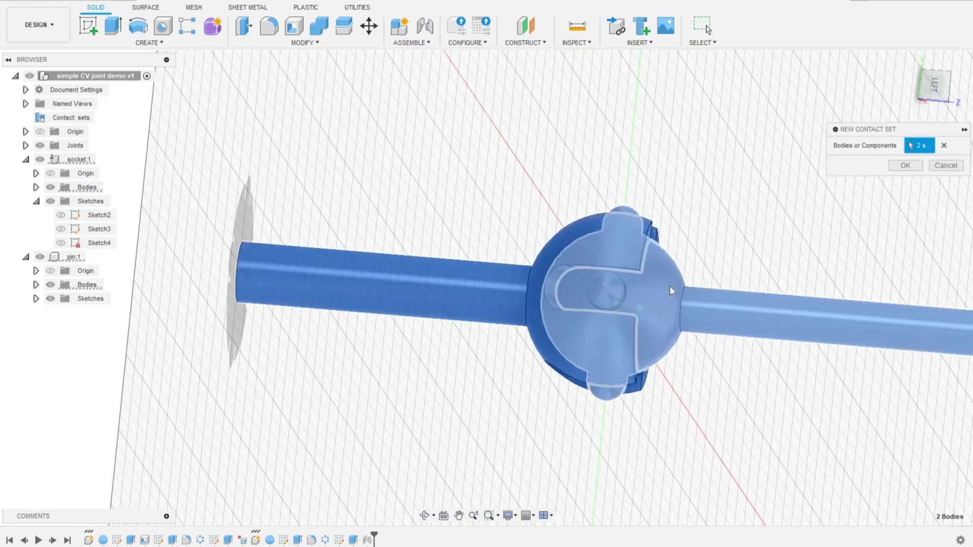
pyautogui.click(905, 166)
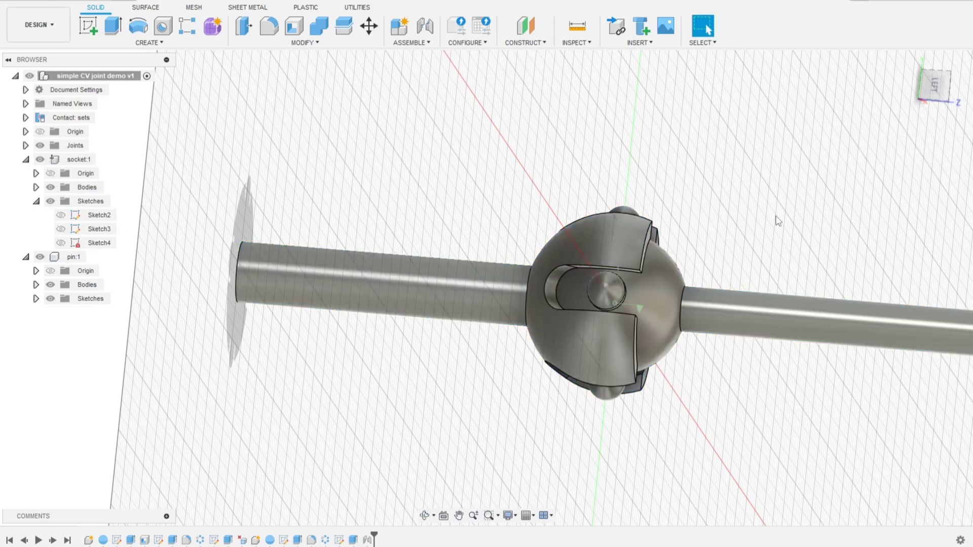
# Swing the pin shaft around the joint to check contact, then revert it straight.
pyautogui.scroll(-3, 777, 221)
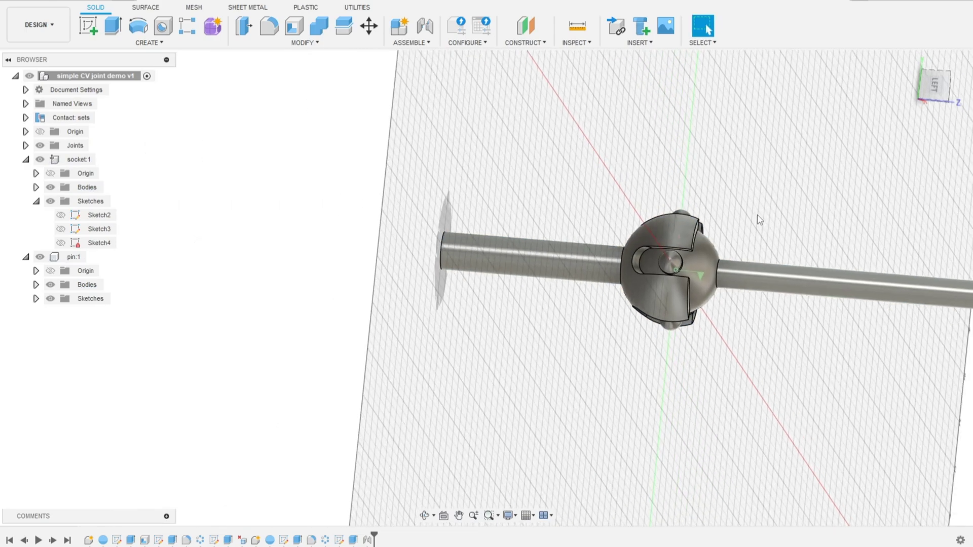
pyautogui.keyDown('shift'); pyautogui.moveTo(759, 220); pyautogui.dragTo(738, 224, button='middle'); pyautogui.keyUp('shift')
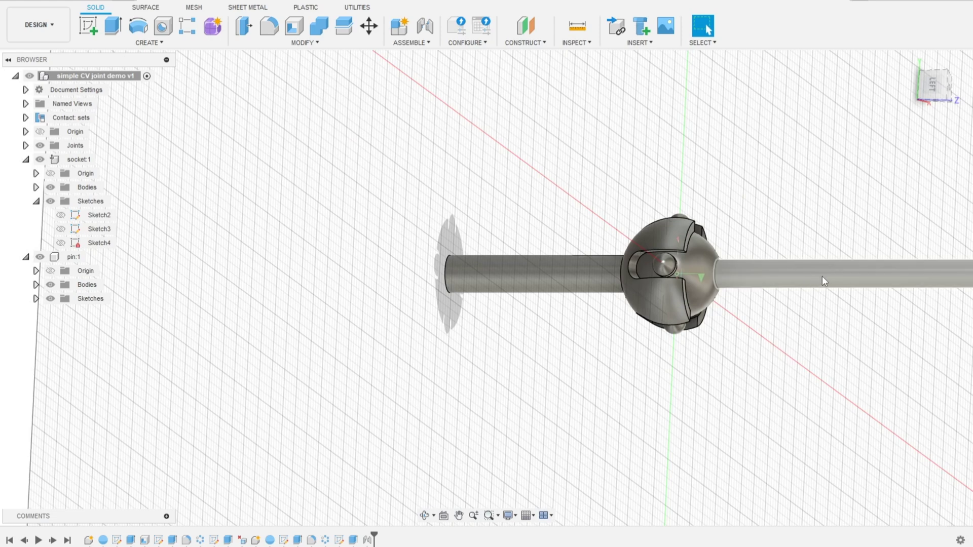
pyautogui.moveTo(822, 281); pyautogui.dragTo(845, 319)
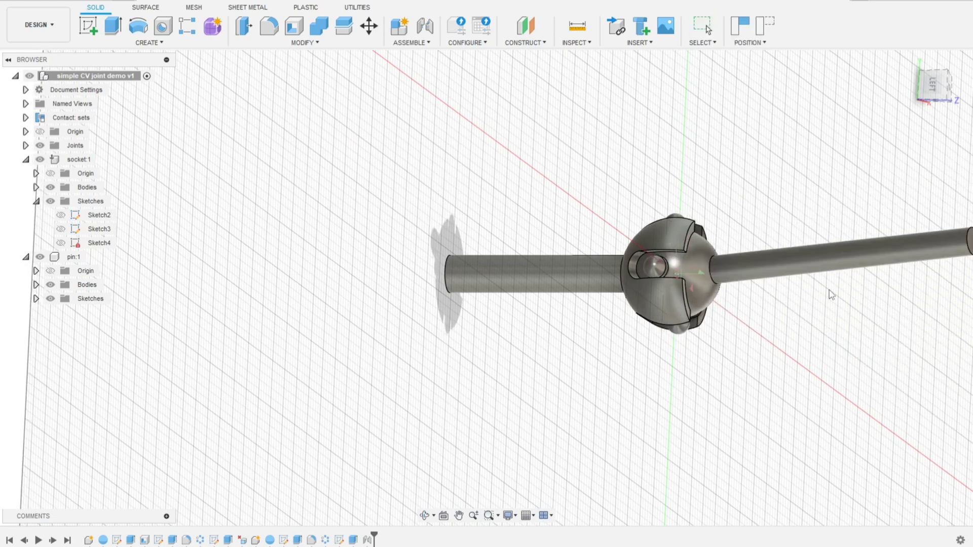
pyautogui.moveTo(854, 253); pyautogui.dragTo(904, 191)
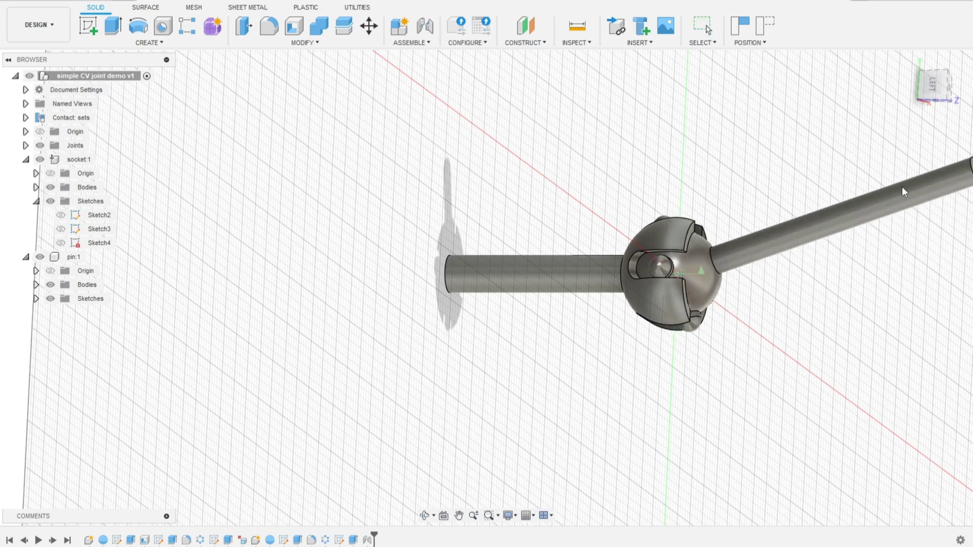
pyautogui.scroll(-2, 754, 348)
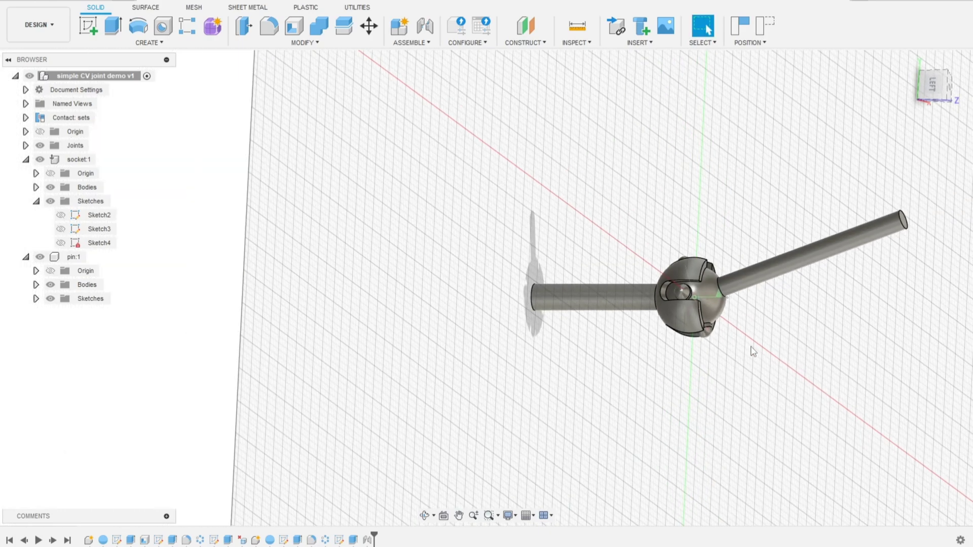
pyautogui.keyDown('shift'); pyautogui.moveTo(771, 352); pyautogui.dragTo(720, 494, button='middle'); pyautogui.keyUp('shift')
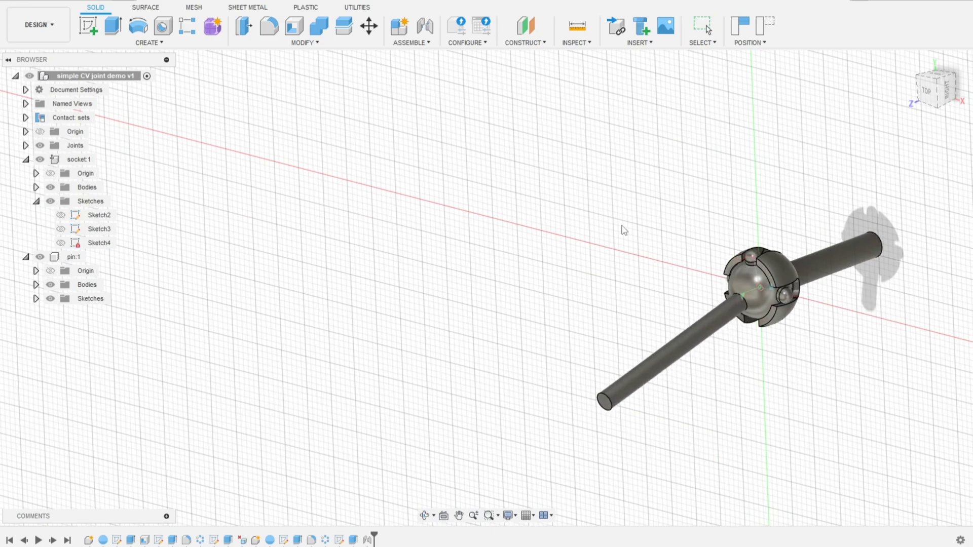
pyautogui.click(766, 25)
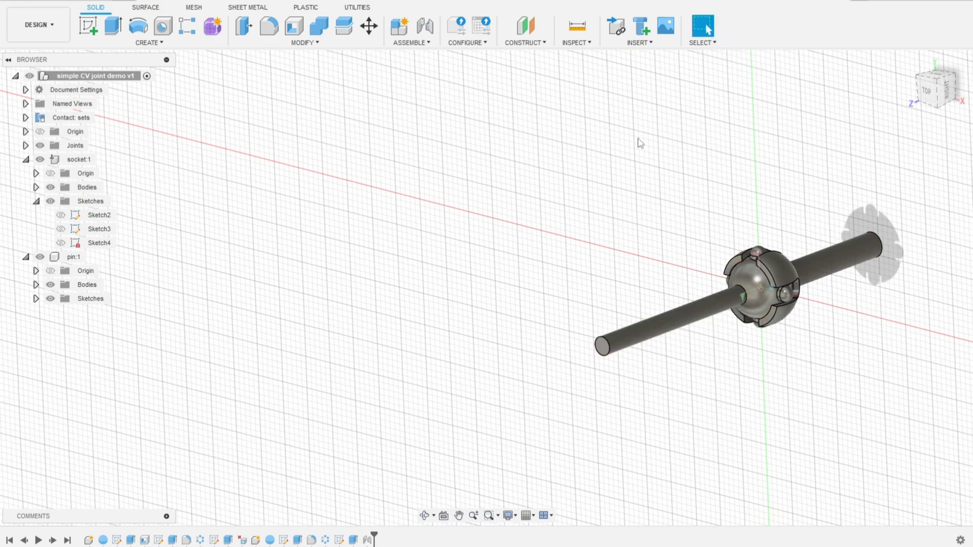
pyautogui.scroll(2, 523, 290)
pyautogui.scroll(-3, 523, 290)
pyautogui.keyDown('shift'); pyautogui.moveTo(533, 319); pyautogui.dragTo(641, 292, button='middle'); pyautogui.keyUp('shift')
# Save the CV joint design as a new version with the User Saved description.
pyautogui.hotkey('ctrl', 's')
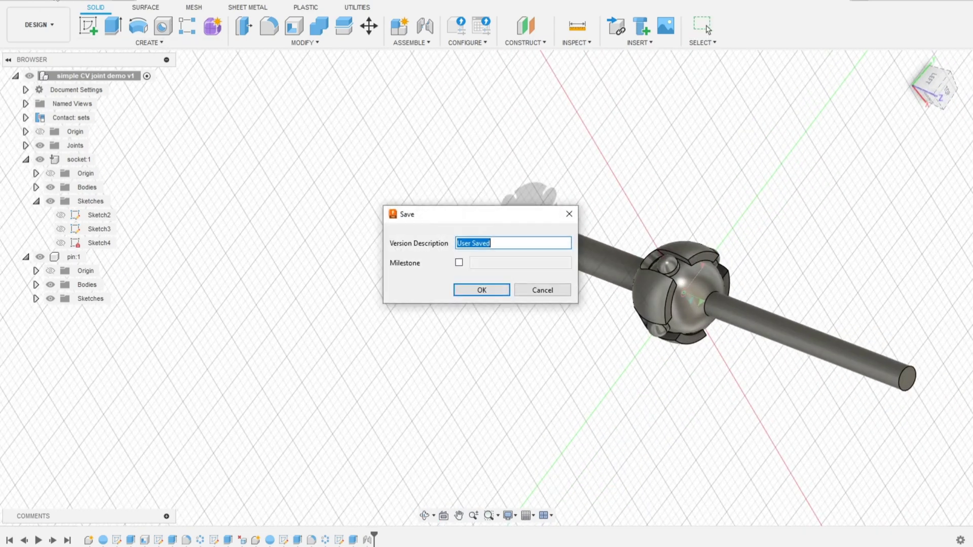
pyautogui.click(495, 296)
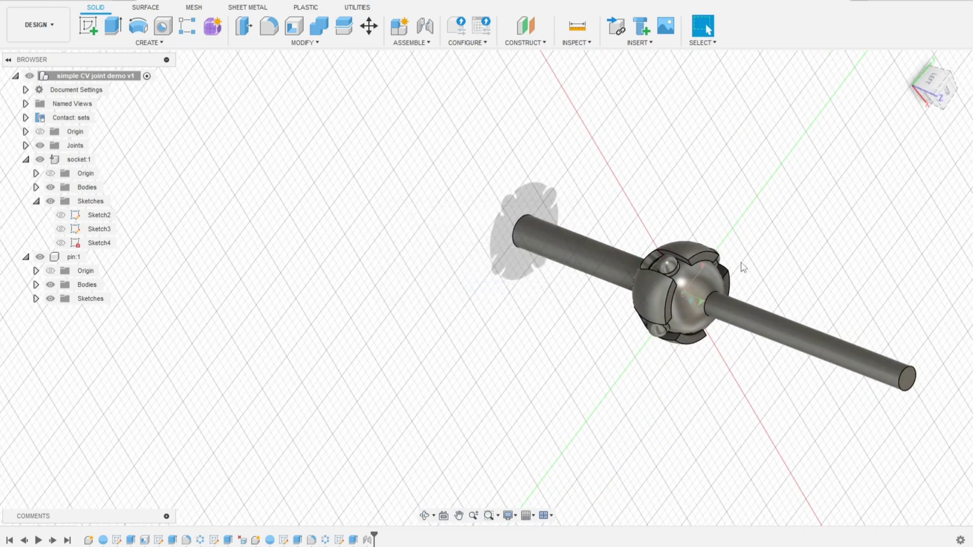